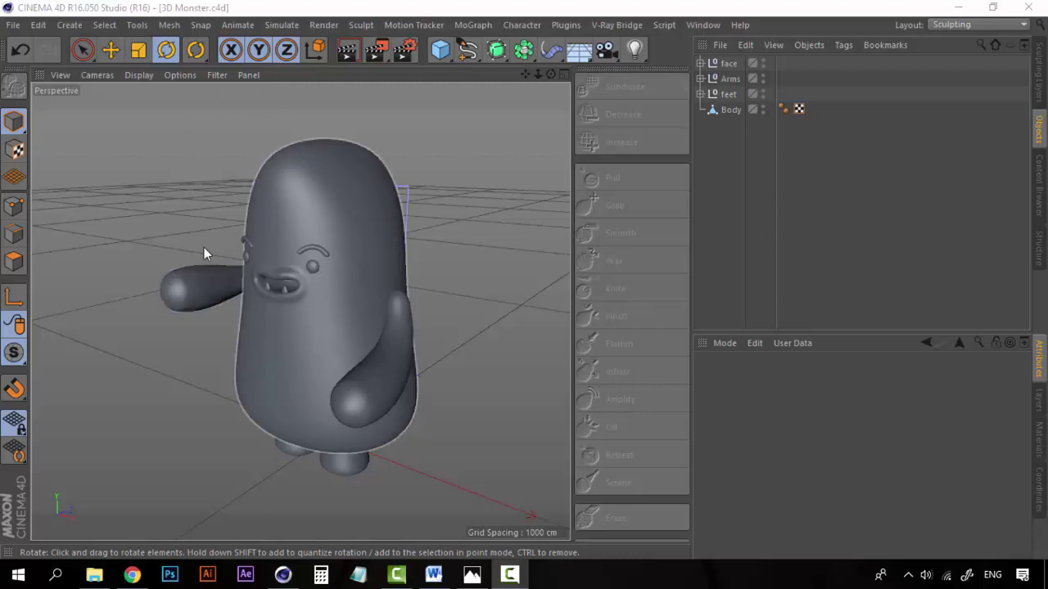
Select the Body mesh and show the top of its head close up in a single top view.
left_click(728, 110)
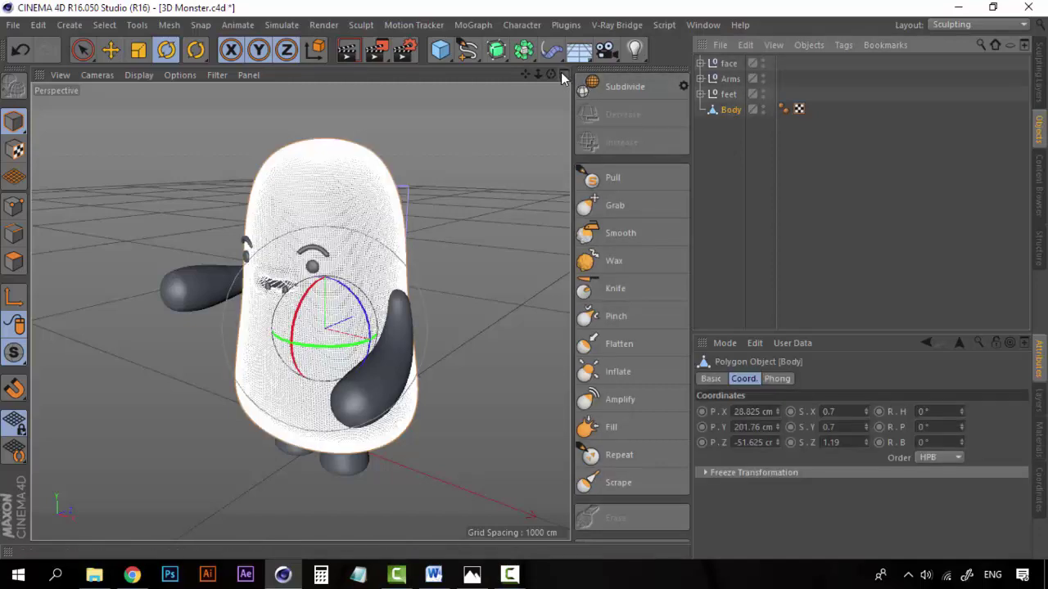
left_click(560, 72)
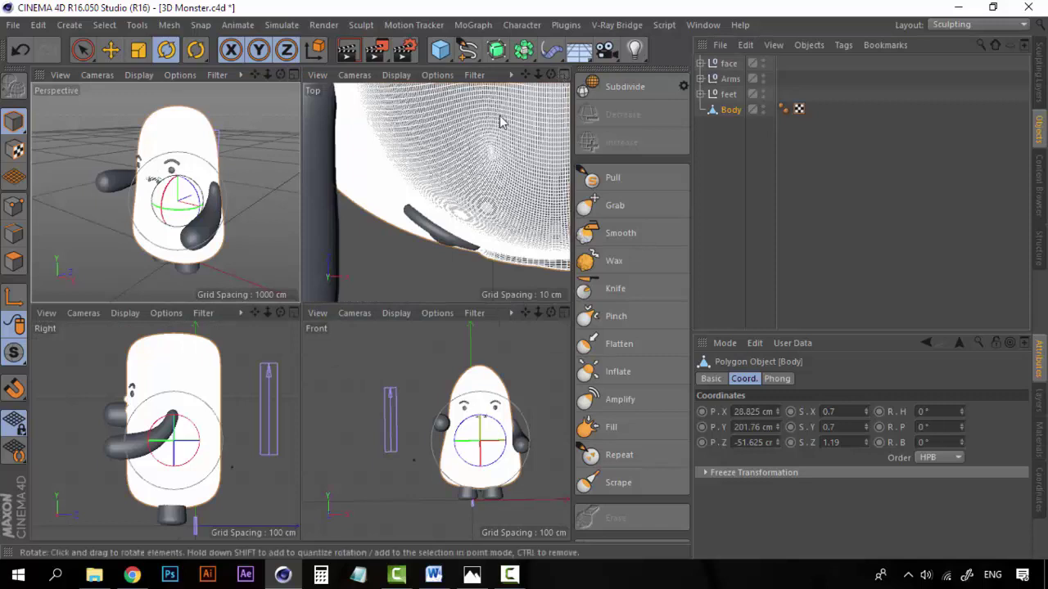
scroll(495, 158, "down", 5)
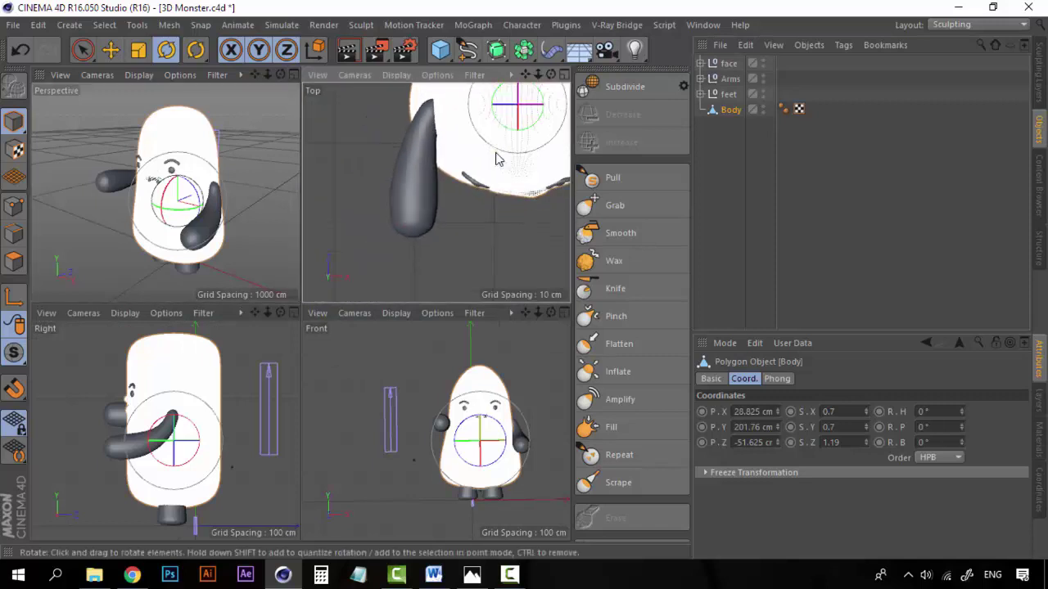
middle_click_drag(457, 197, 398, 234, "alt")
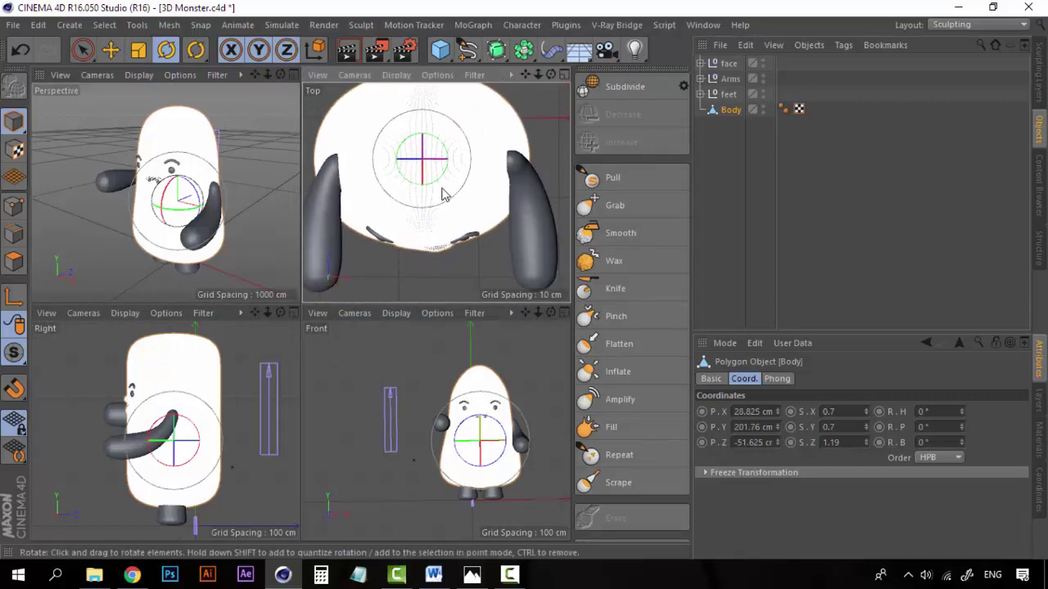
scroll(445, 194, "up", 4)
mouse_move(432, 189)
middle_mouse_down("alt")
mouse_move(421, 197)
mouse_move(431, 208)
middle_mouse_up("alt")
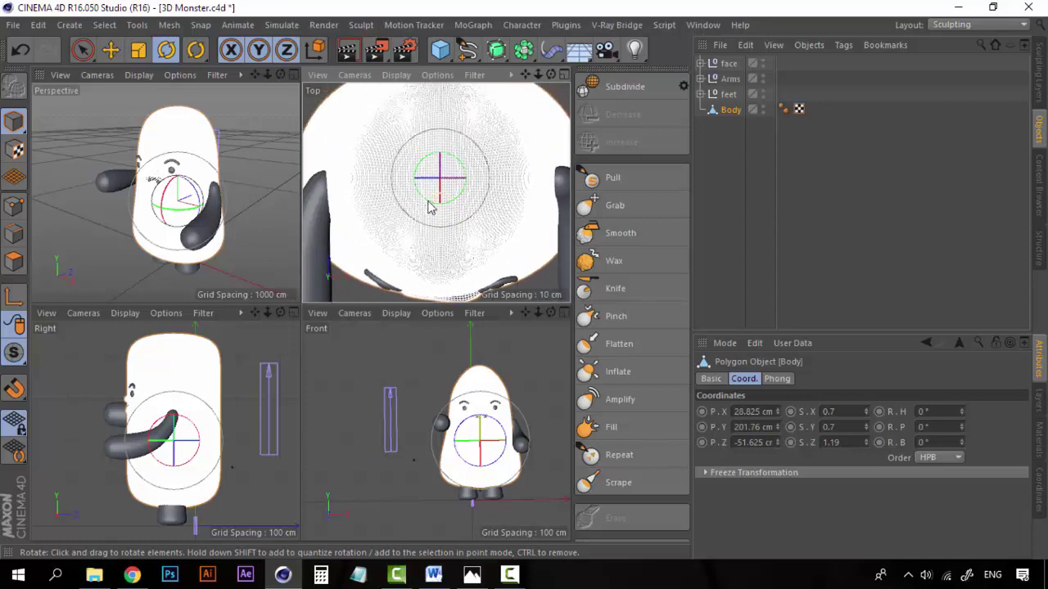
left_click(563, 75)
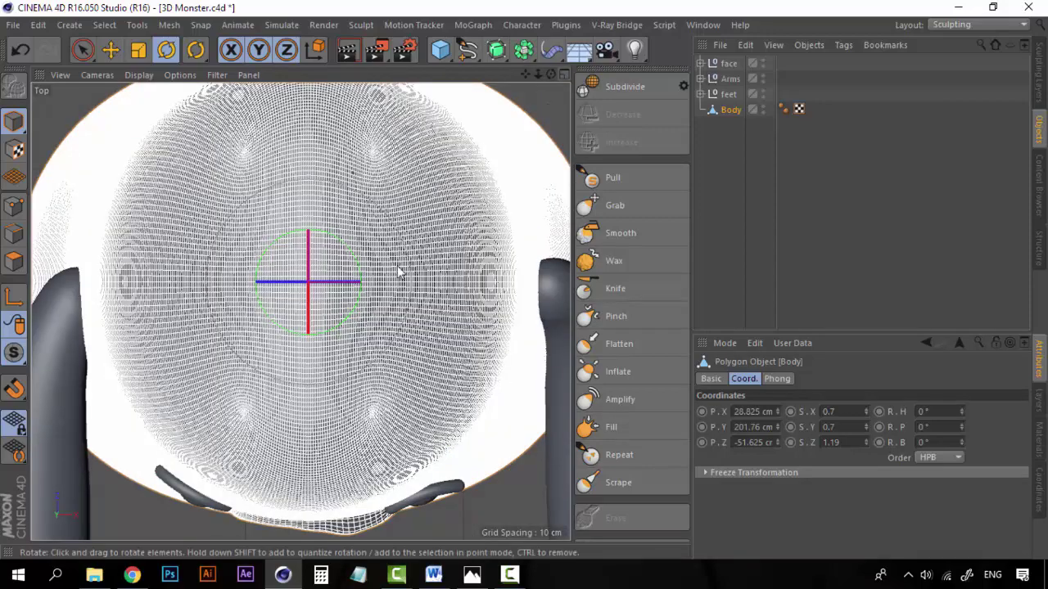
left_click(716, 144)
left_click(724, 111)
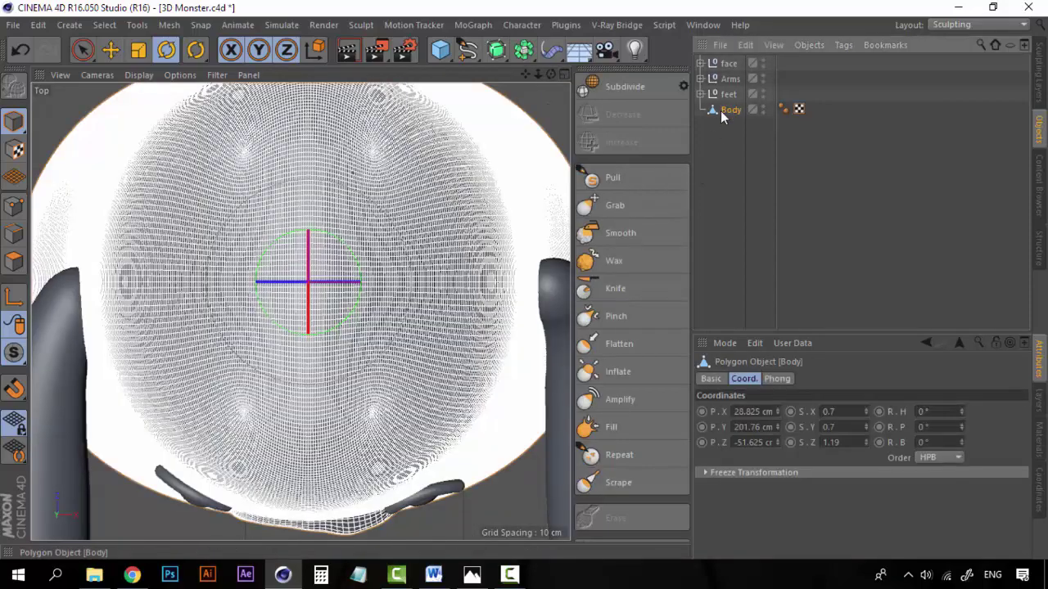
scroll(281, 318, "up", 4)
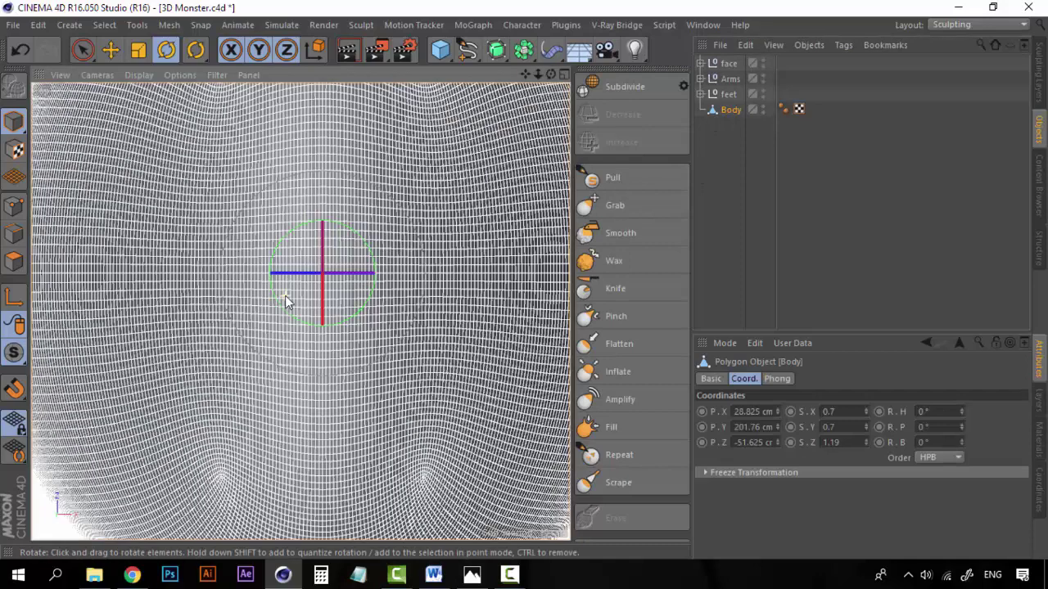
Set up the Pull sculpting brush with a size of 25 and a pressure of 20%.
left_click(617, 181)
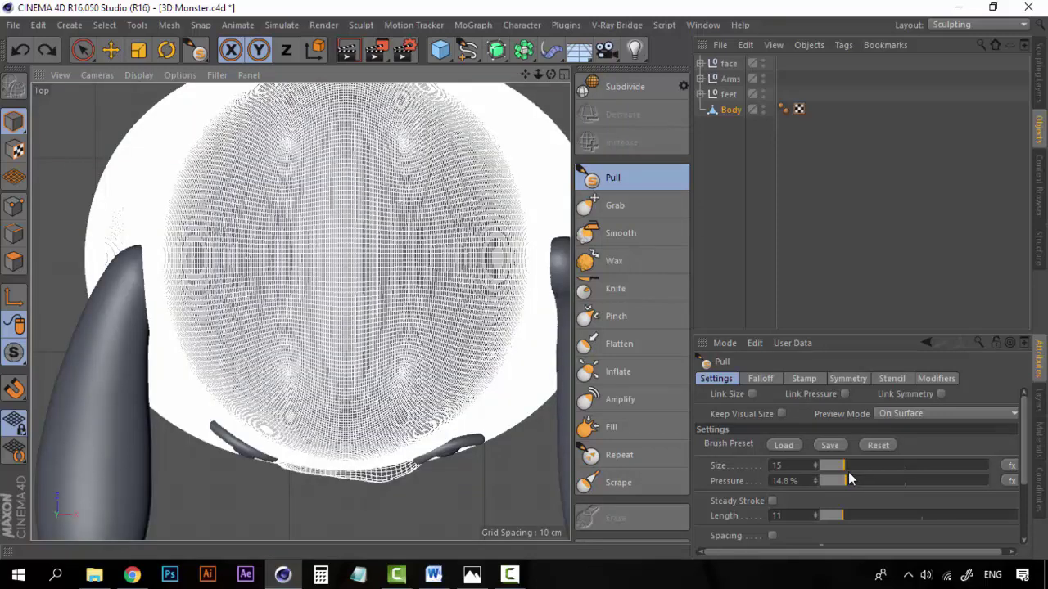
left_click_drag(803, 465, 746, 463)
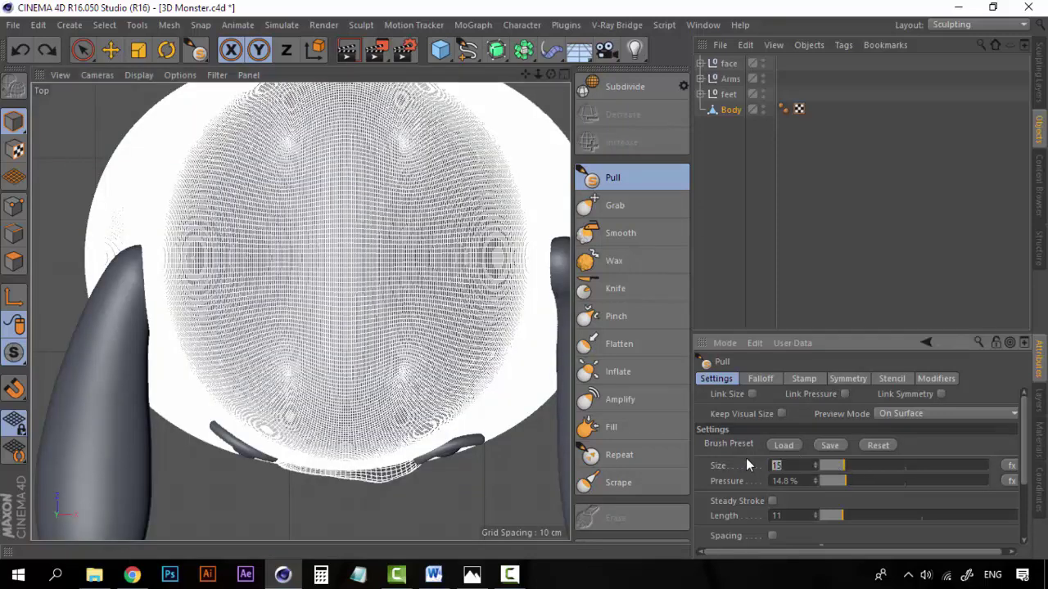
type("25")
key("Return")
left_click_drag(816, 483, 709, 473)
type("20")
key("Return")
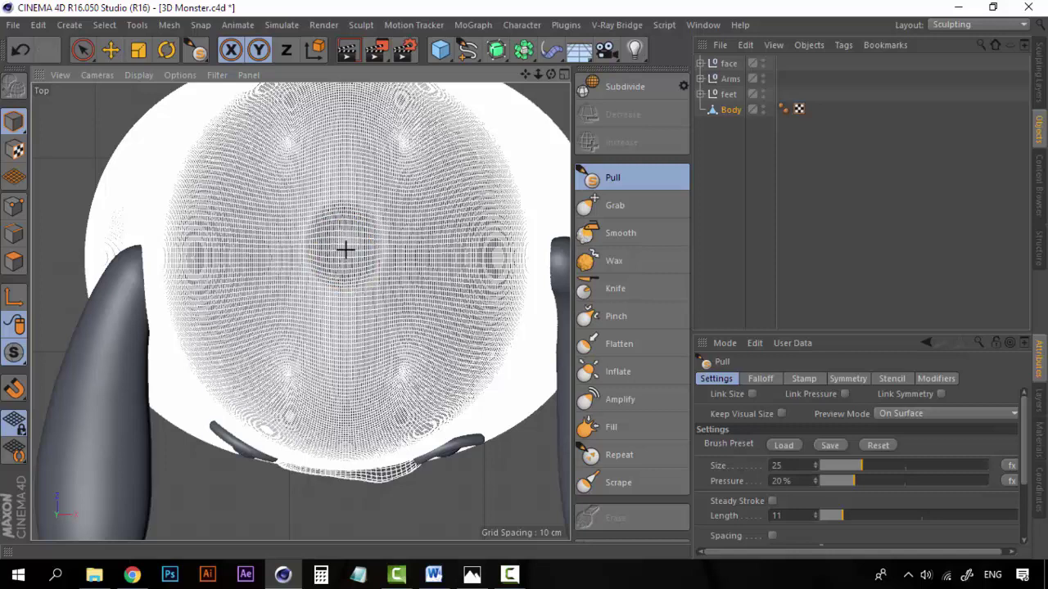
Pull up a small round bump at the centre of the head's top with a short brush stroke, and deselect the body.
mouse_move(345, 250)
left_mouse_down()
mouse_move(330, 245)
mouse_move(356, 255)
left_mouse_up()
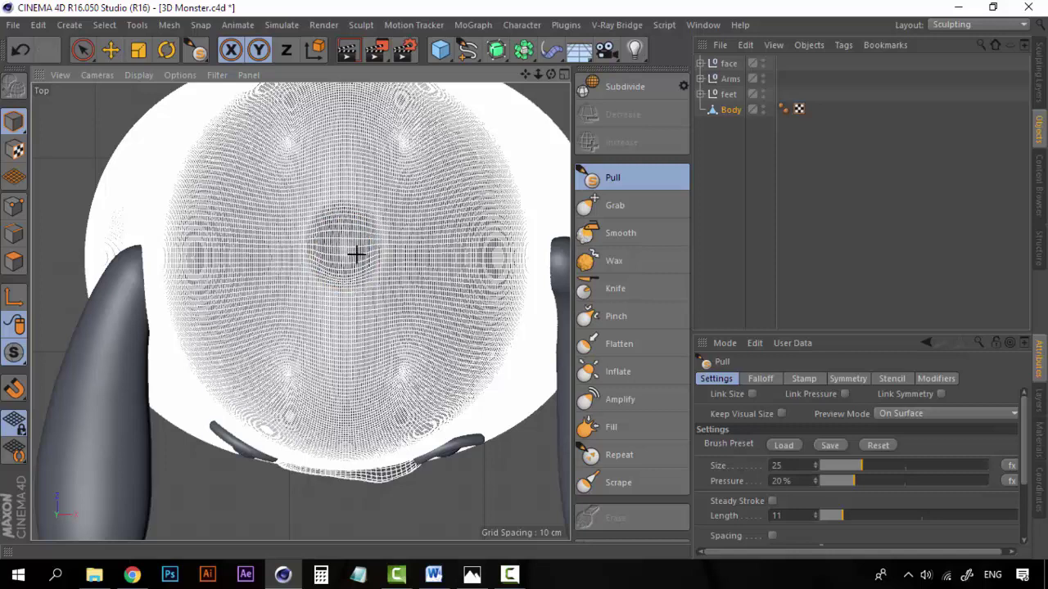
left_click(565, 76)
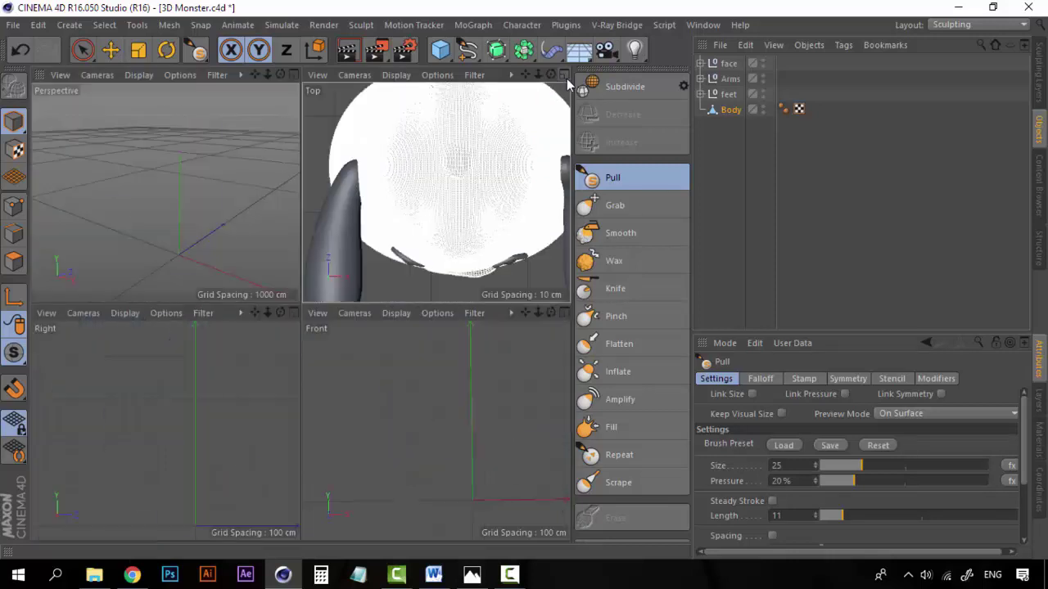
left_click(743, 158)
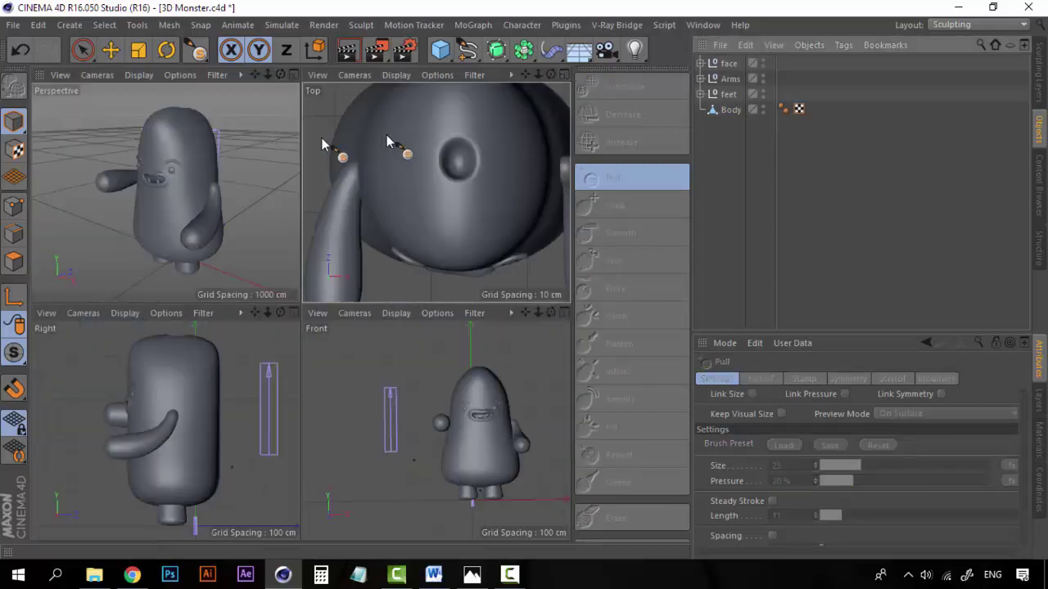
scroll(185, 120, "up", 6)
scroll(211, 120, "down", 4)
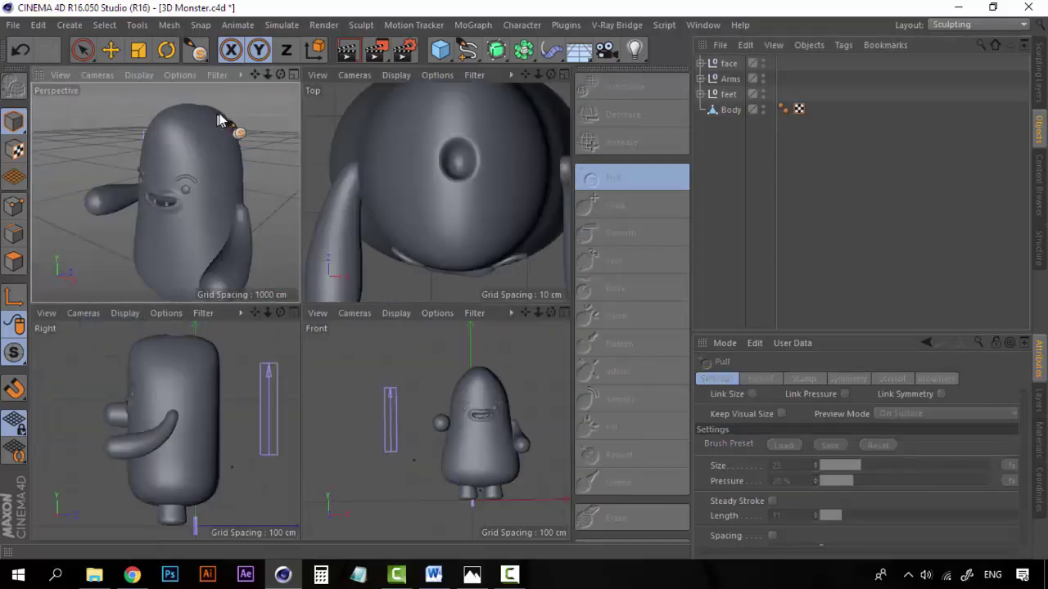
left_click(563, 75)
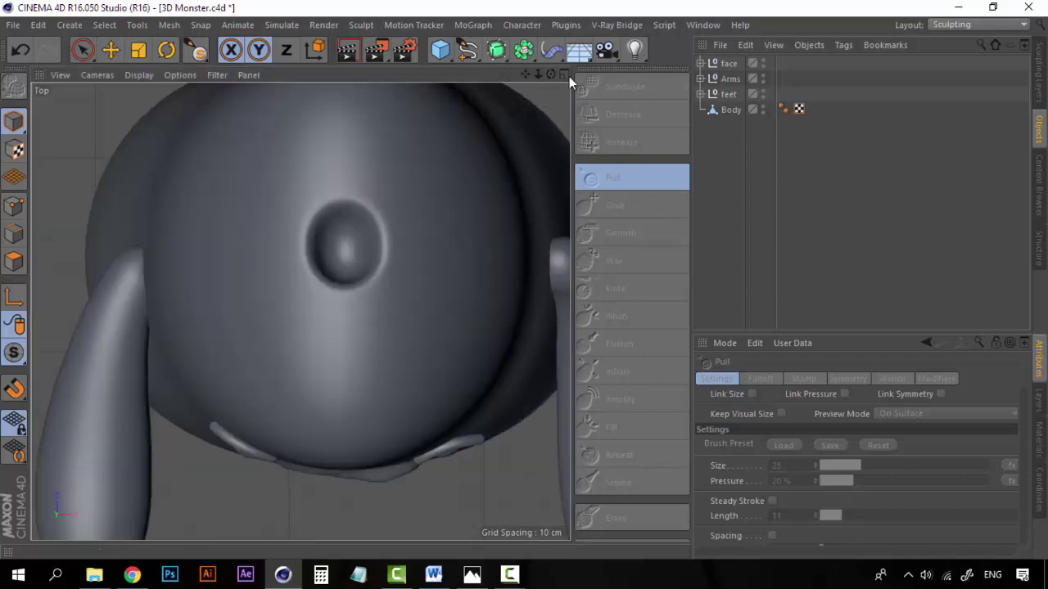
left_click(563, 74)
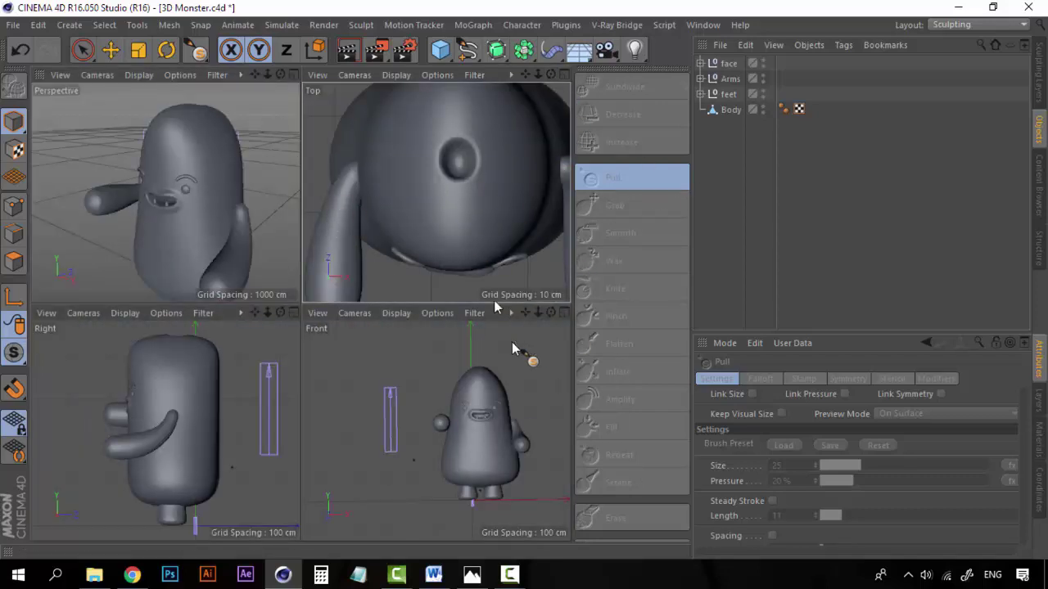
Add a cone primitive and raise it to the top of the monster's head, at a Y position of about 505 cm.
left_click(439, 49)
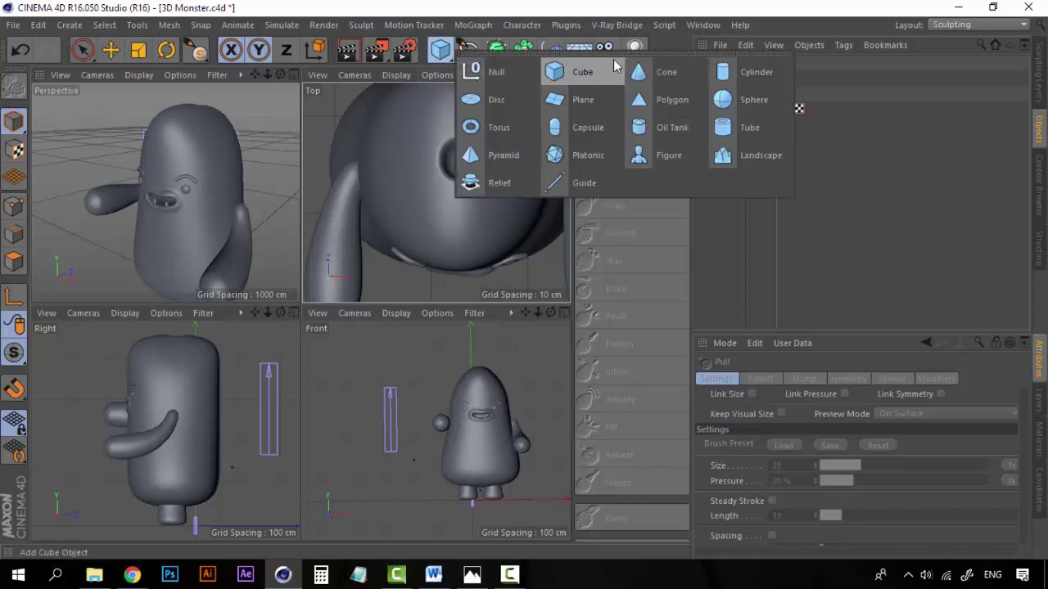
left_click(645, 76)
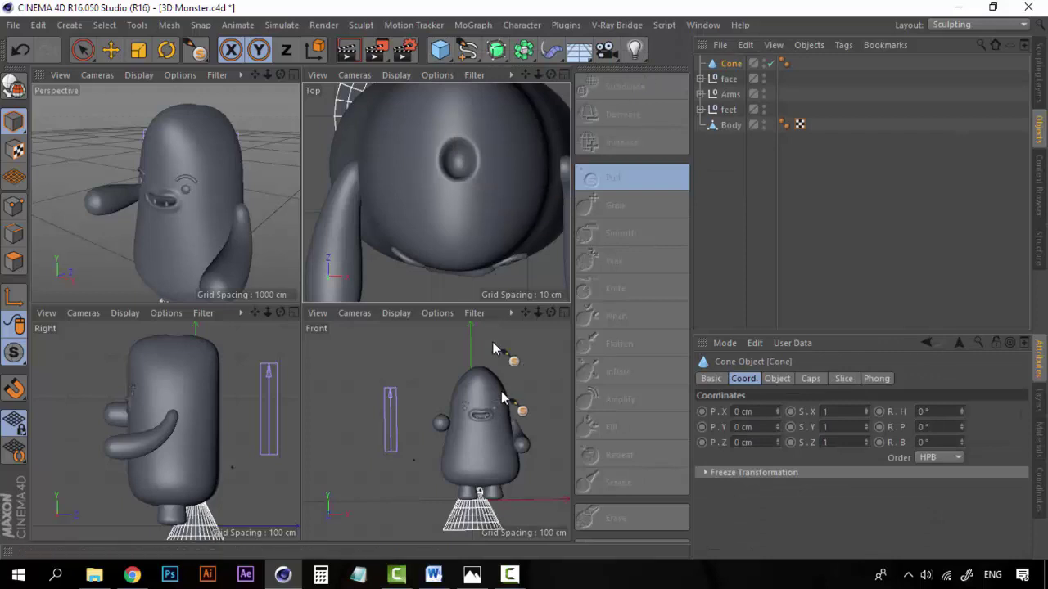
key("e")
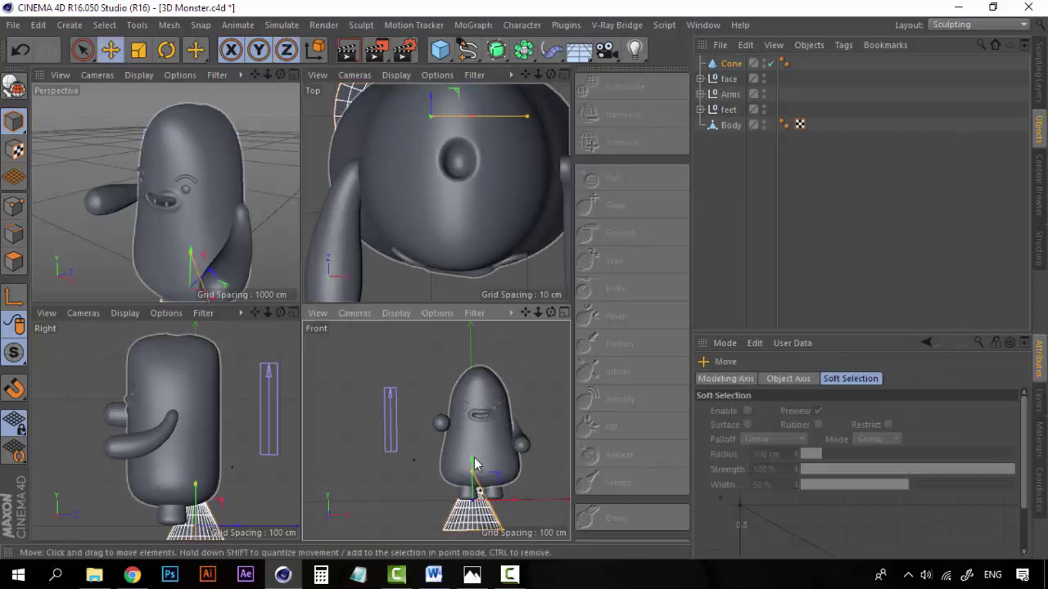
left_click_drag(475, 461, 473, 299)
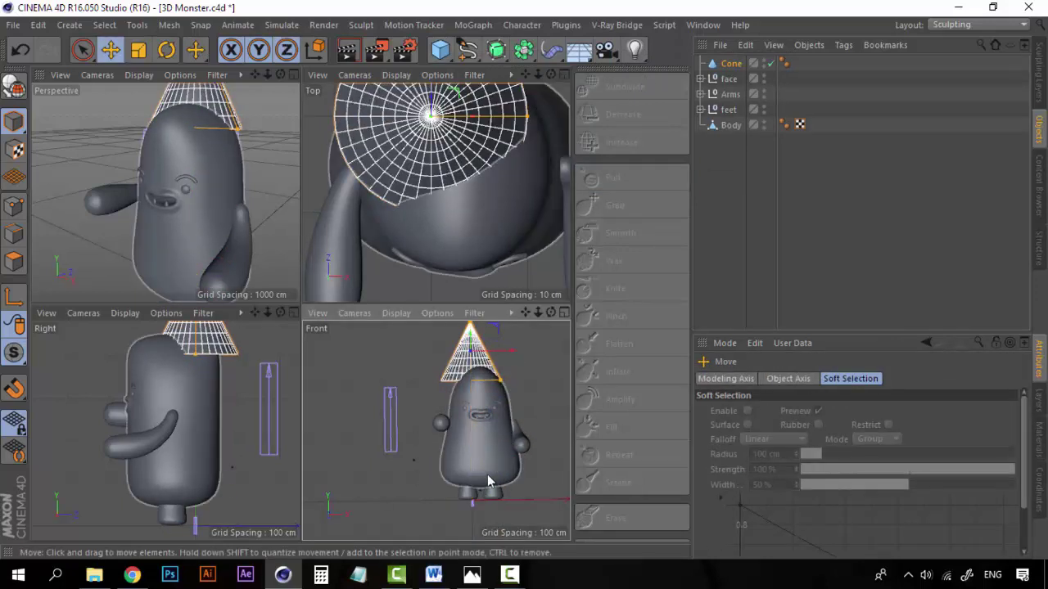
Centre the cone horizontally over the head, at about X 28 cm and Z -51 cm.
scroll(490, 170, "down", 5)
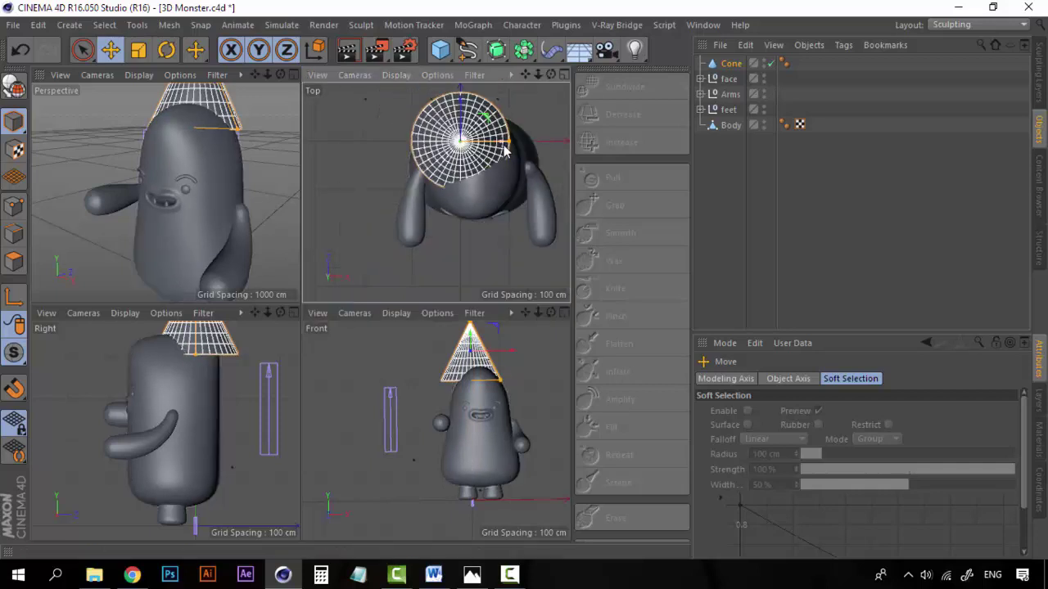
left_click(564, 74)
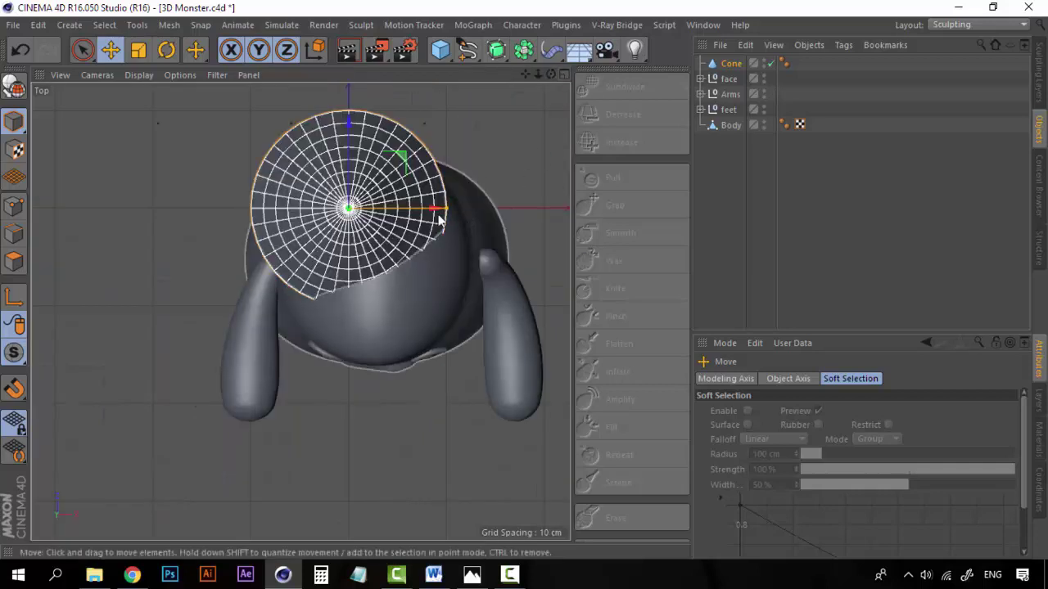
left_click_drag(433, 211, 455, 210)
left_click_drag(374, 131, 374, 181)
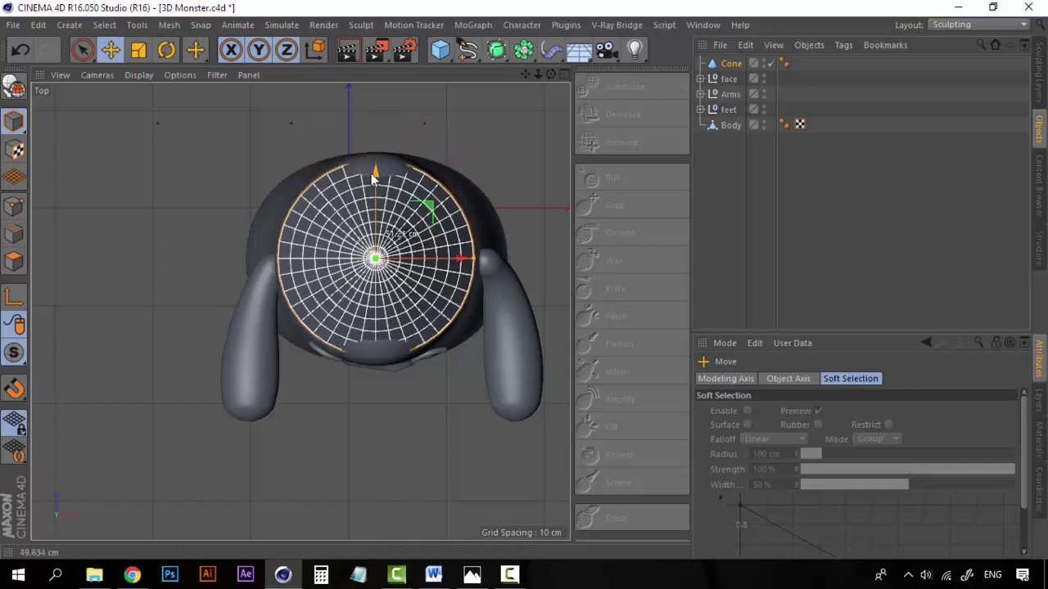
left_click(565, 75)
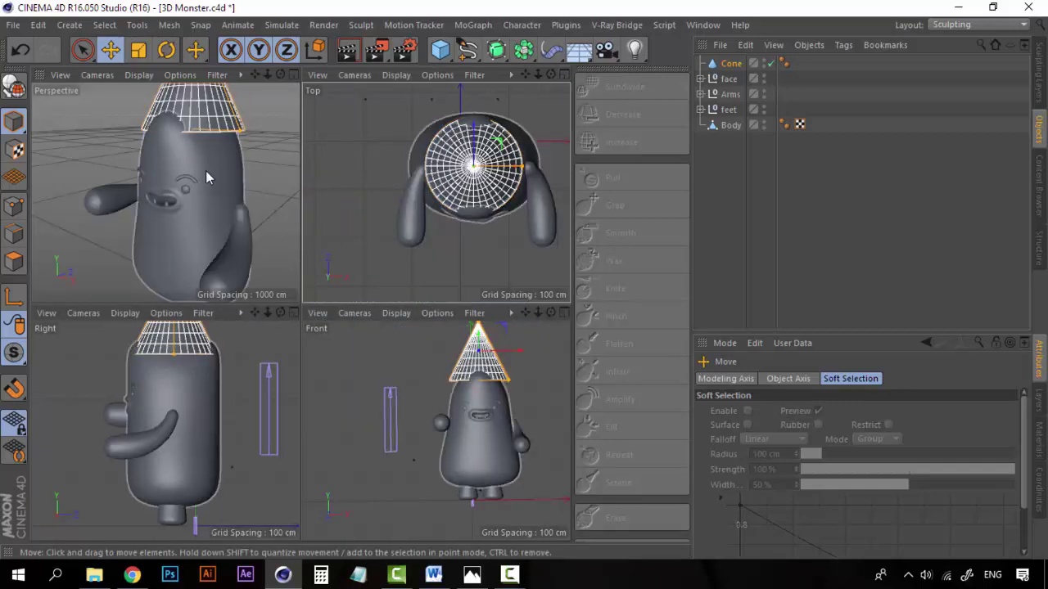
Set the cone's bottom radius to 30 cm.
scroll(205, 172, "up", 5)
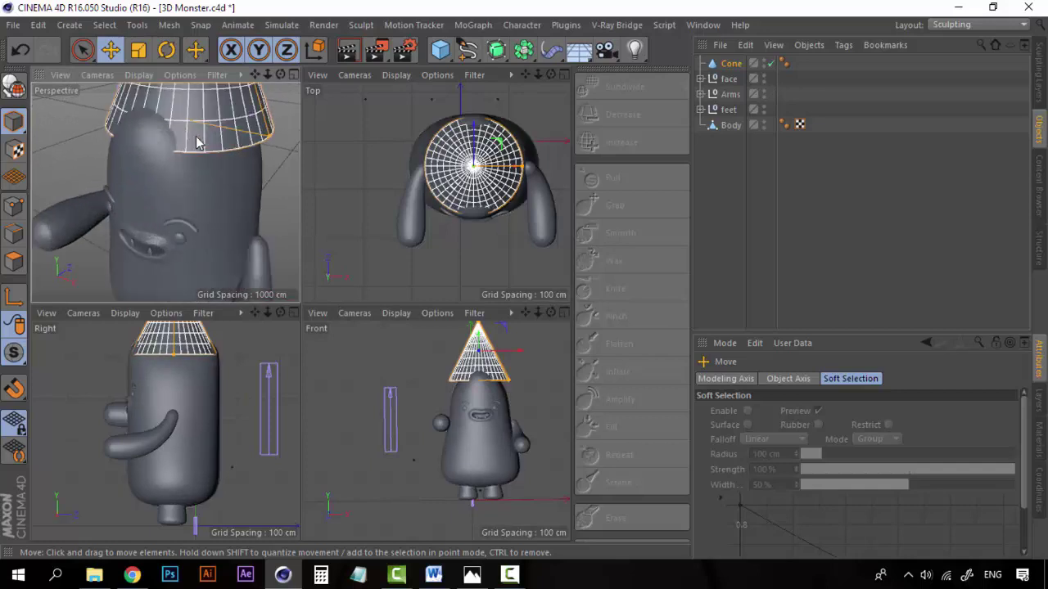
scroll(218, 242, "up", 5)
scroll(217, 248, "up", 1)
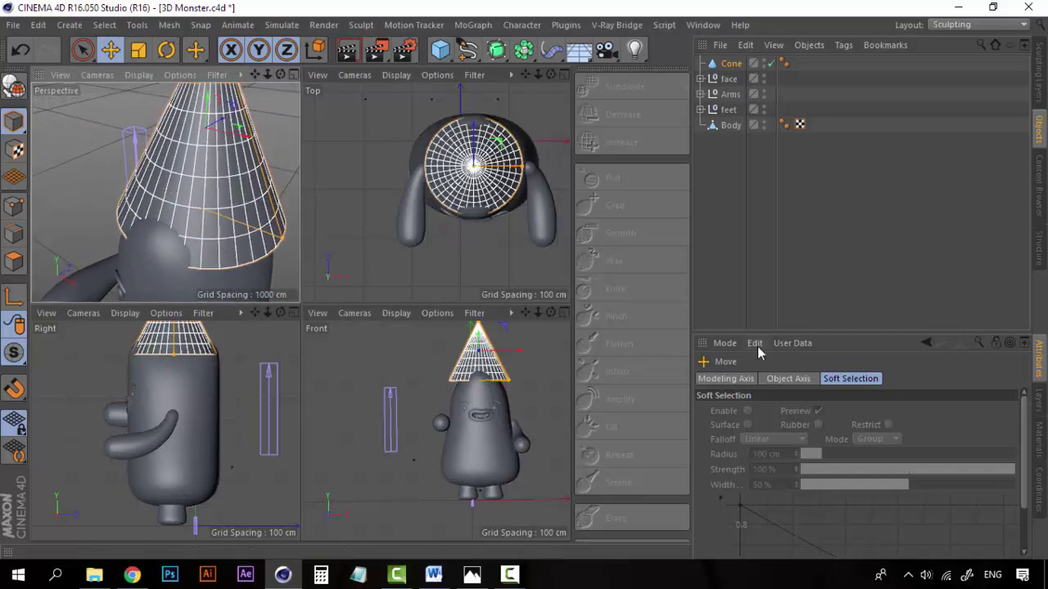
left_click(735, 208)
left_click(731, 65)
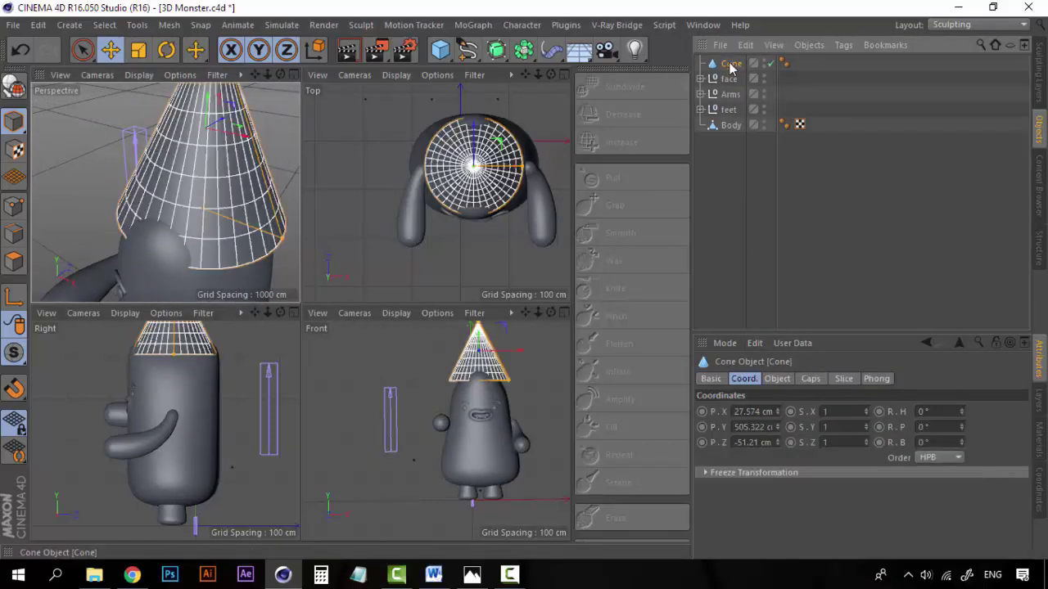
left_click(778, 378)
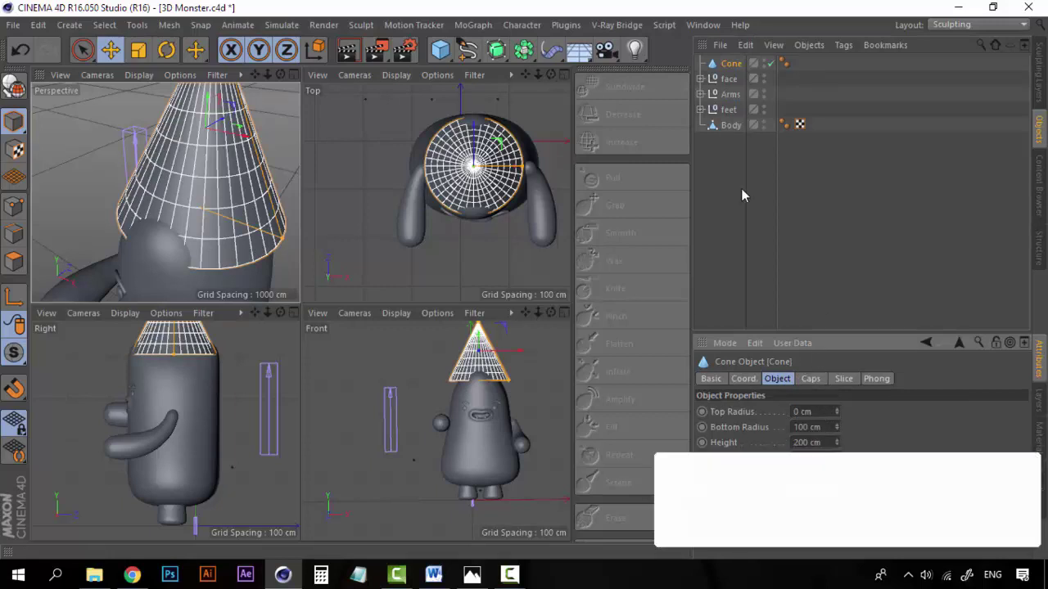
left_click(806, 426)
left_click_drag(837, 427, 838, 487)
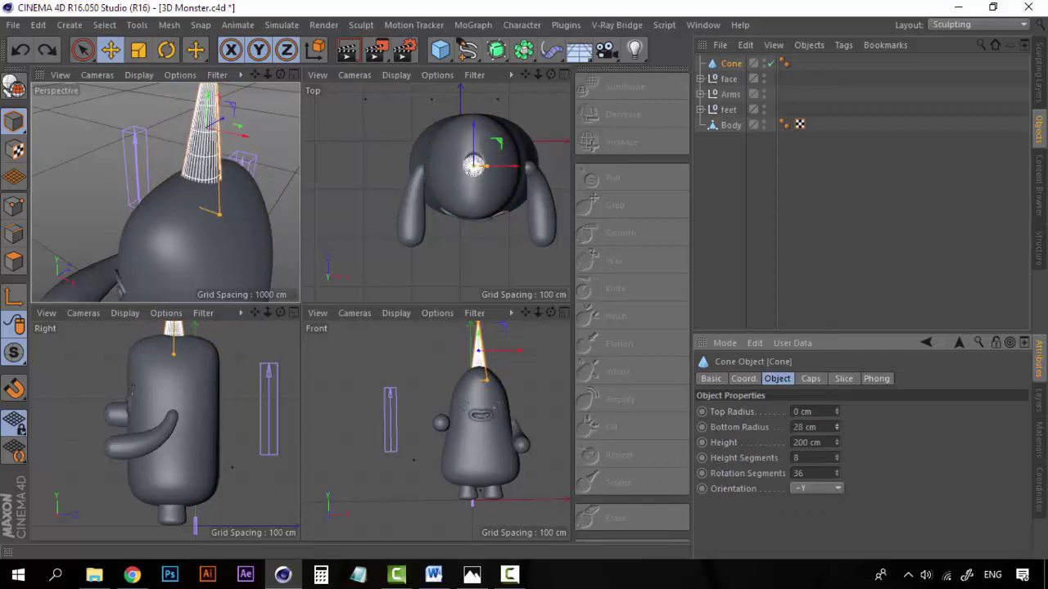
left_click(816, 427)
type("30")
key("Return")
Reduce the cone's height to 50 cm and lower it onto the top of the head.
left_click_drag(836, 443, 837, 566)
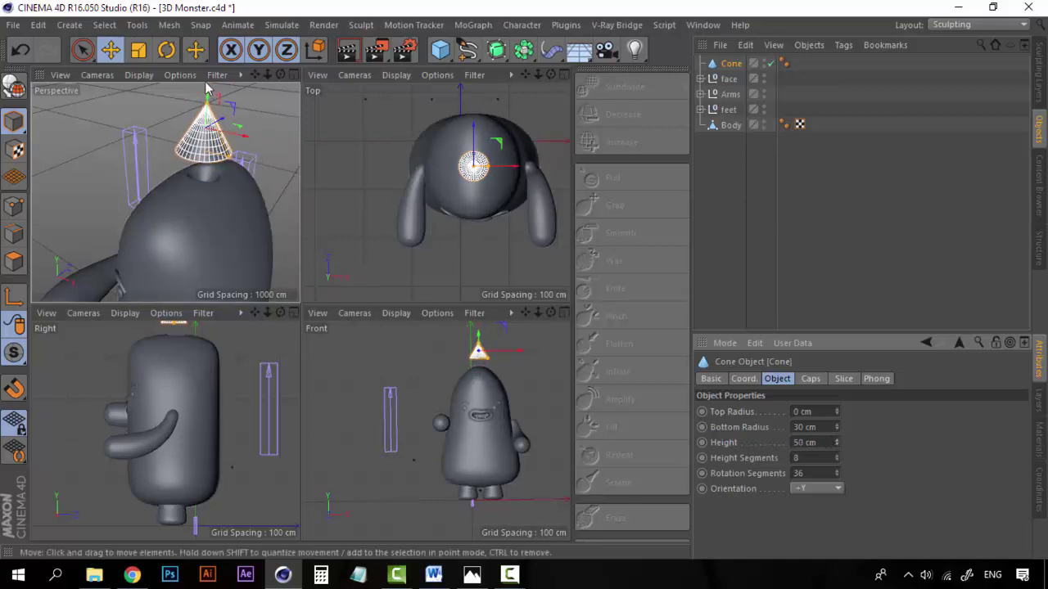
left_click_drag(205, 117, 204, 129)
Reduce the cone's bottom radius to 19 cm and shift it slightly backwards to cover the sculpted bump on the head.
scroll(510, 174, "up", 5)
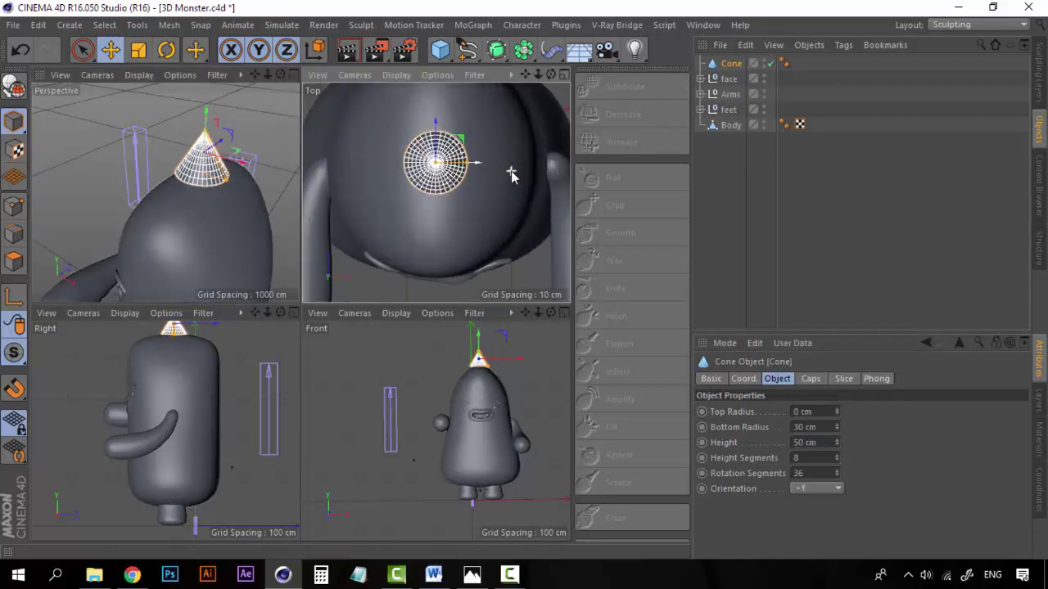
scroll(511, 174, "up", 2)
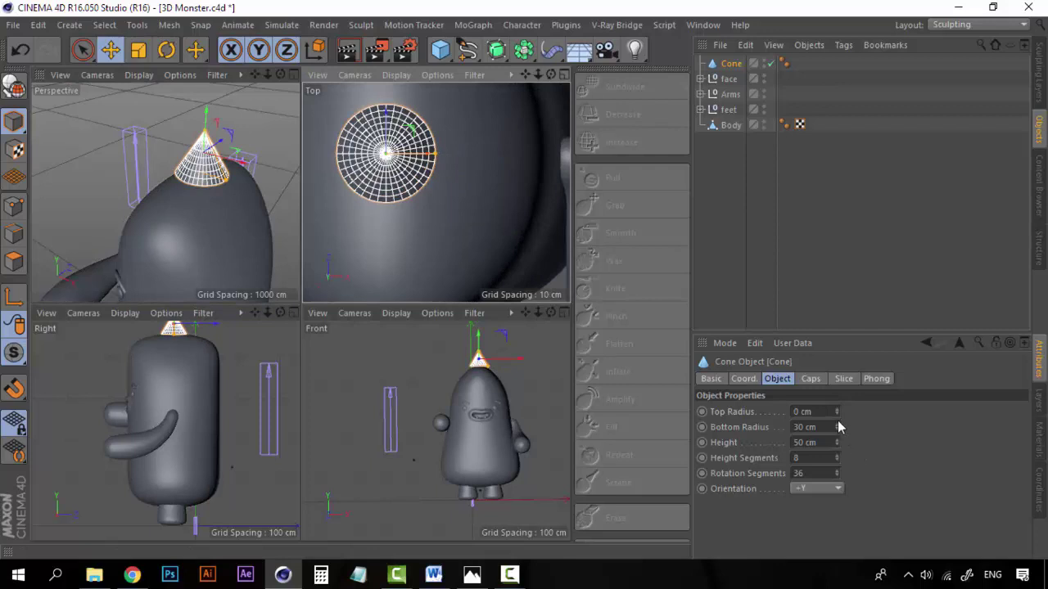
left_click_drag(838, 420, 837, 441)
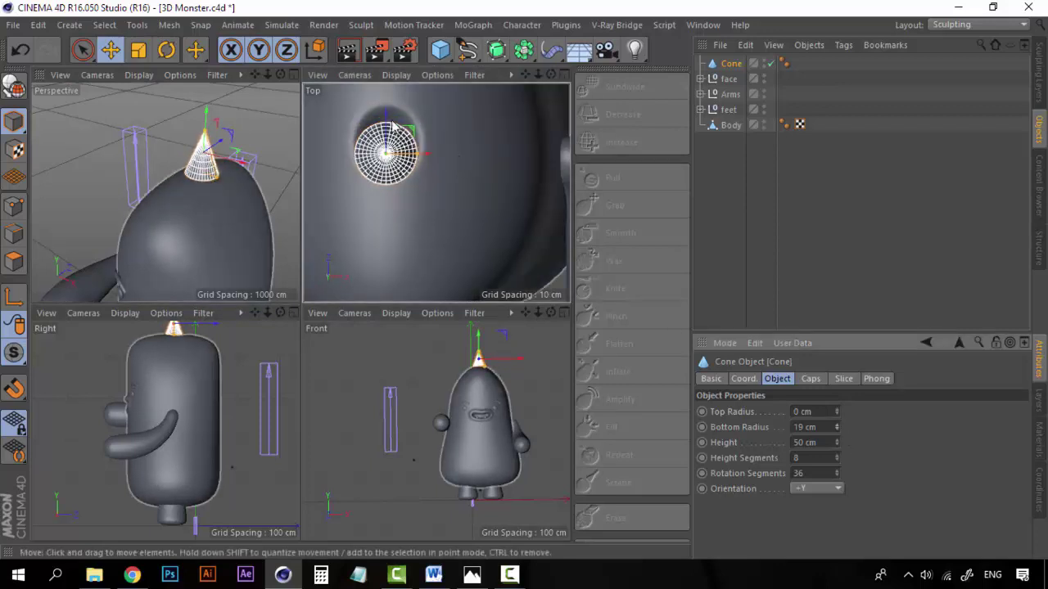
left_click_drag(393, 125, 386, 106)
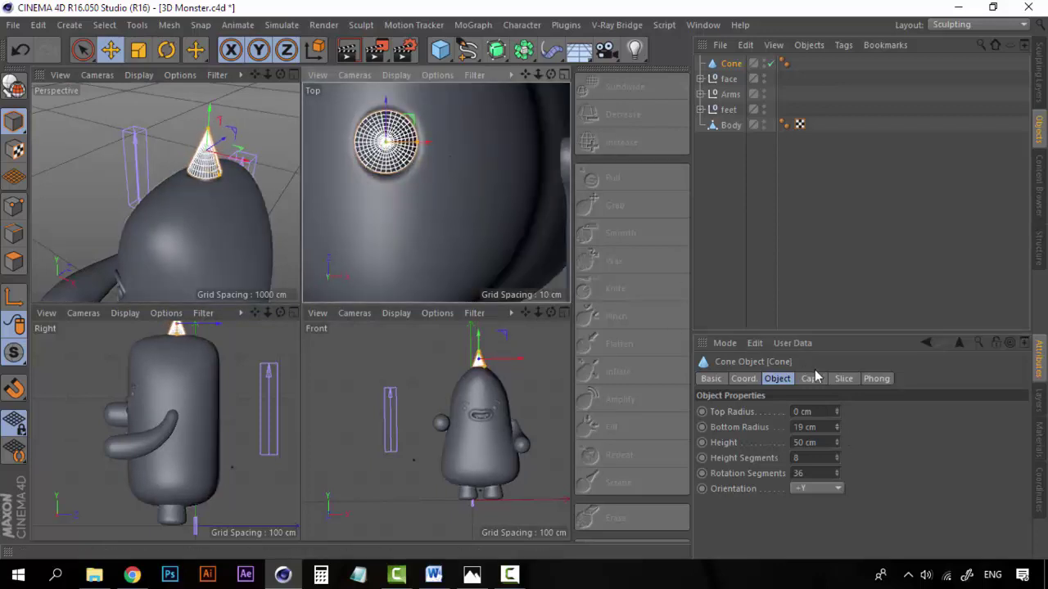
Widen the cone's bottom radius to 22 cm and lower the cone slightly into the sculpted bump.
left_click(836, 424)
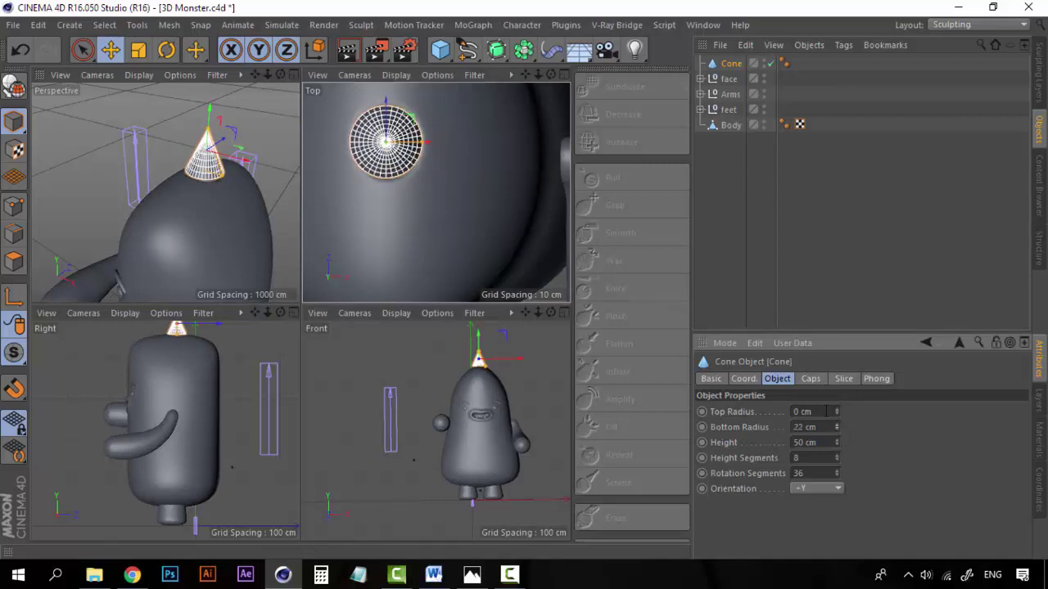
left_click_drag(484, 346, 482, 345)
scroll(412, 158, "up", 3)
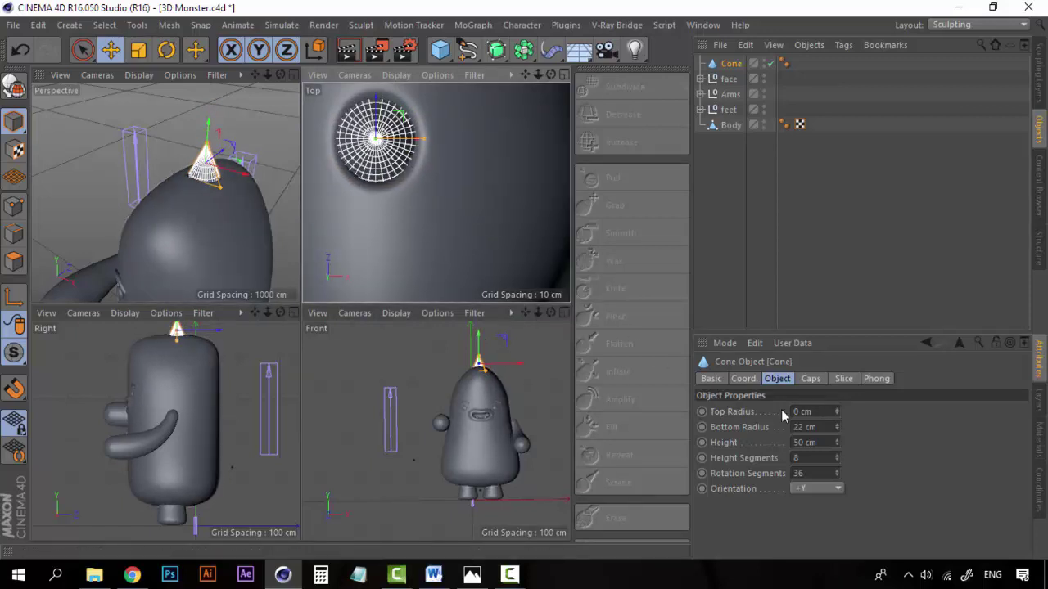
Set the cone's bottom radius to 25 cm to fill the sculpted base, and deselect the cone.
left_click(836, 424)
left_click(835, 424)
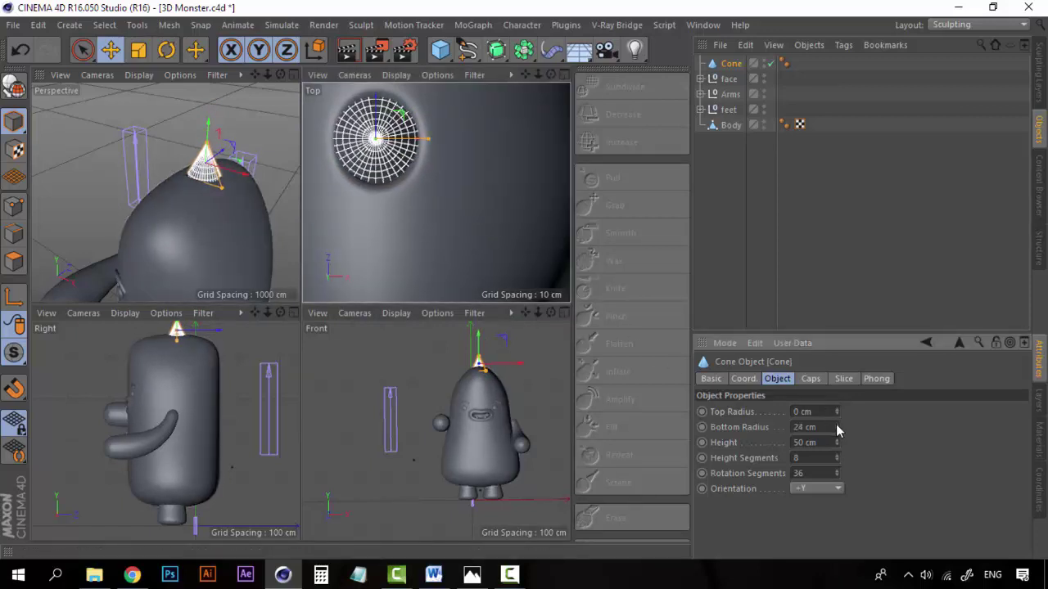
left_click(835, 424)
left_click(836, 424)
left_click(837, 429)
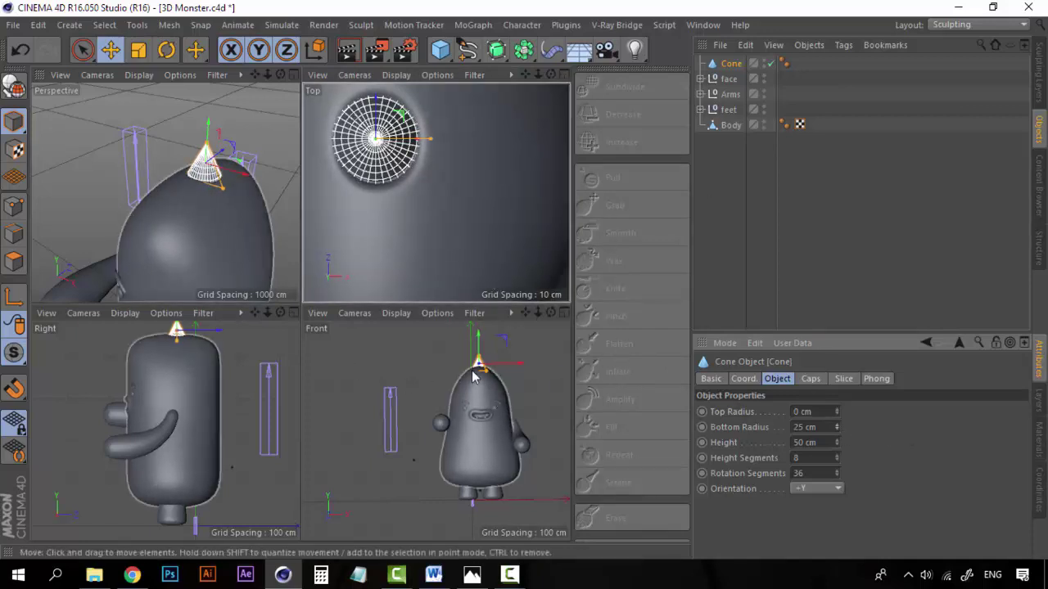
left_click(713, 226)
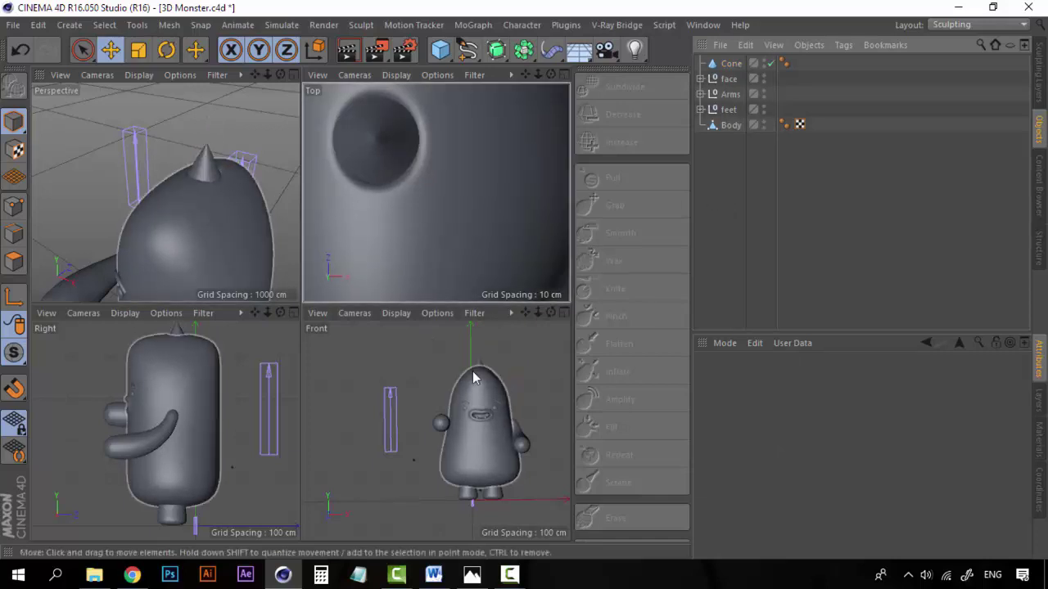
Sculpt a raised rim on the body around the cone's base with the Pull brush at size 15 and 20% pressure.
left_click_drag(197, 179, 193, 235, "alt")
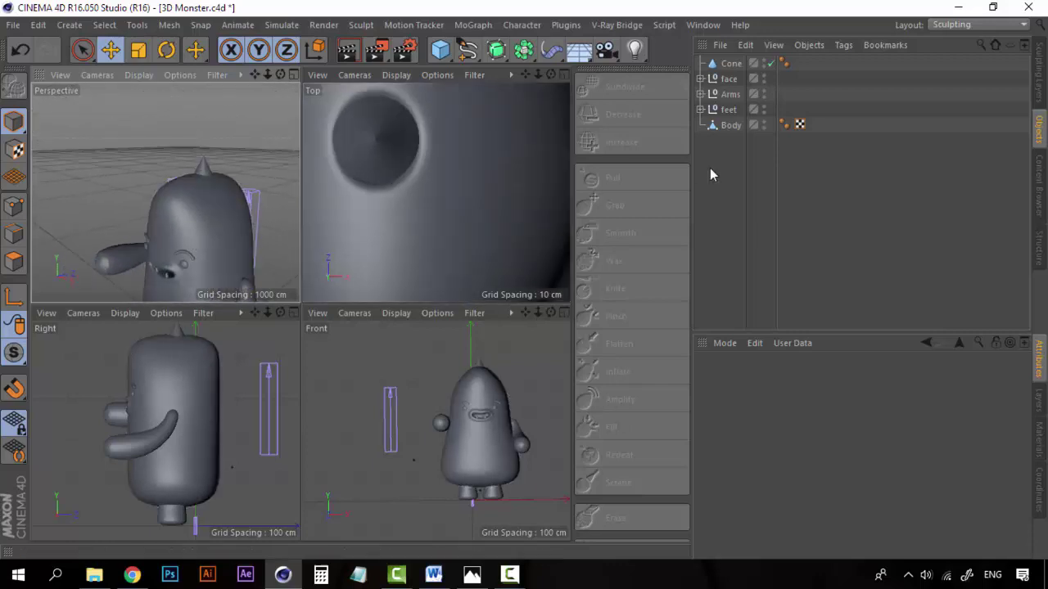
middle_click_drag(449, 128, 451, 204, "alt")
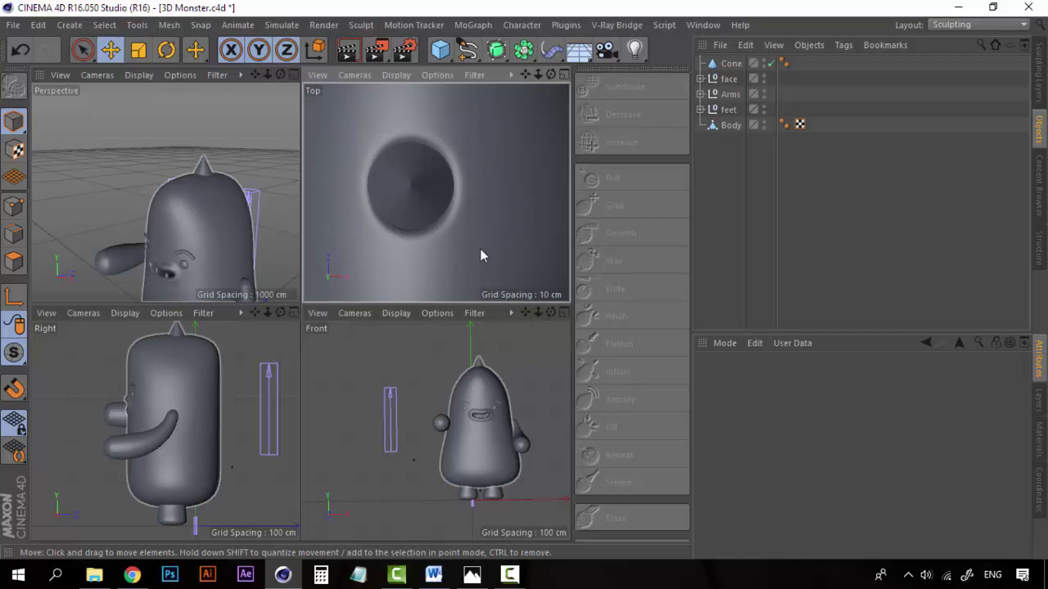
left_click(725, 129)
left_click(651, 176)
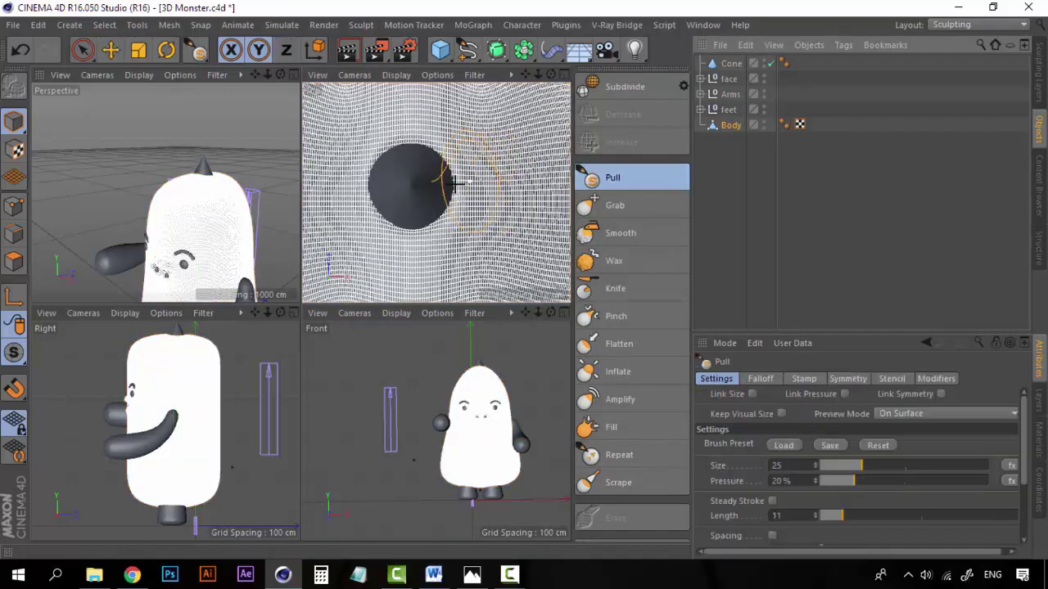
scroll(456, 184, "up", 2)
middle_click_drag(401, 204, 418, 194, "alt")
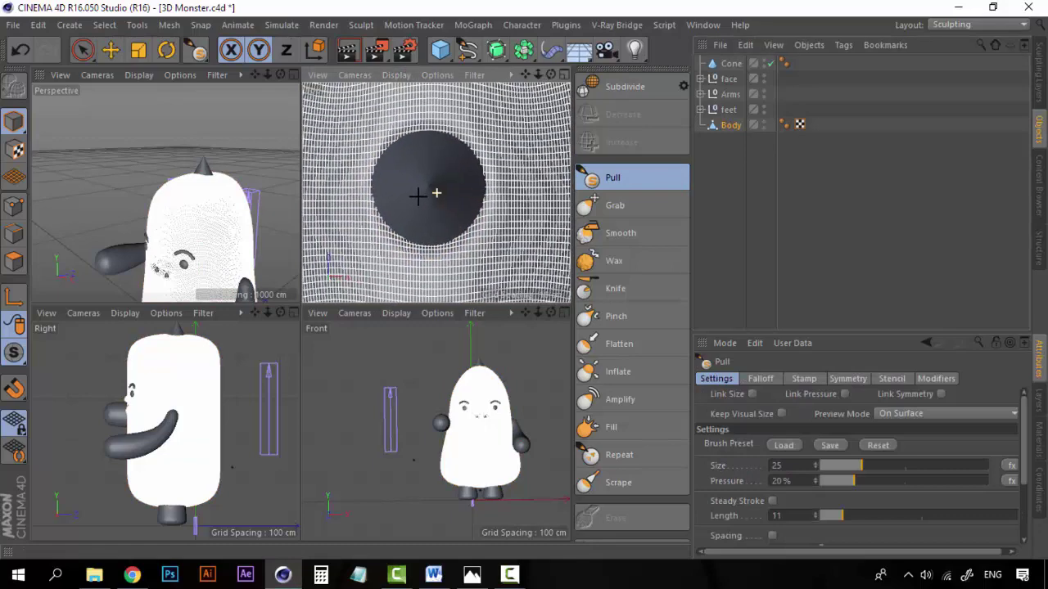
left_click(564, 74)
scroll(311, 262, "up", 3)
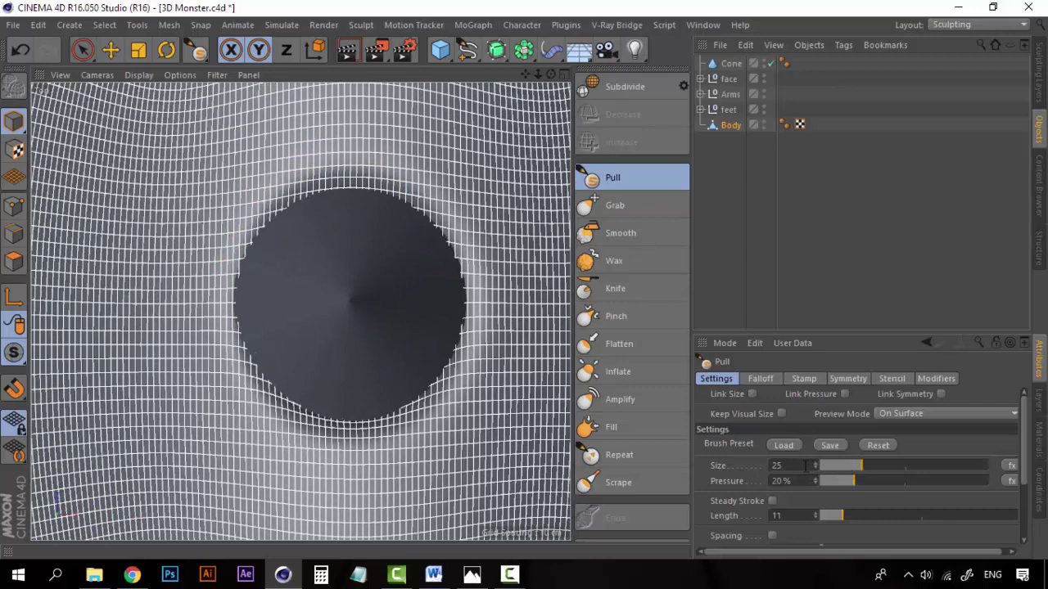
left_click(735, 167)
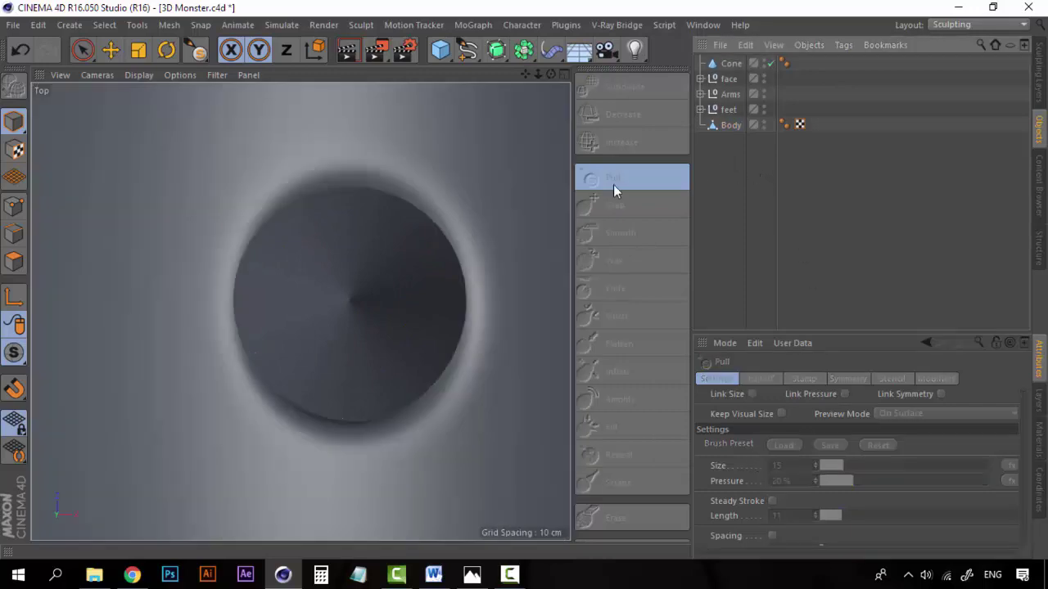
left_click(735, 124)
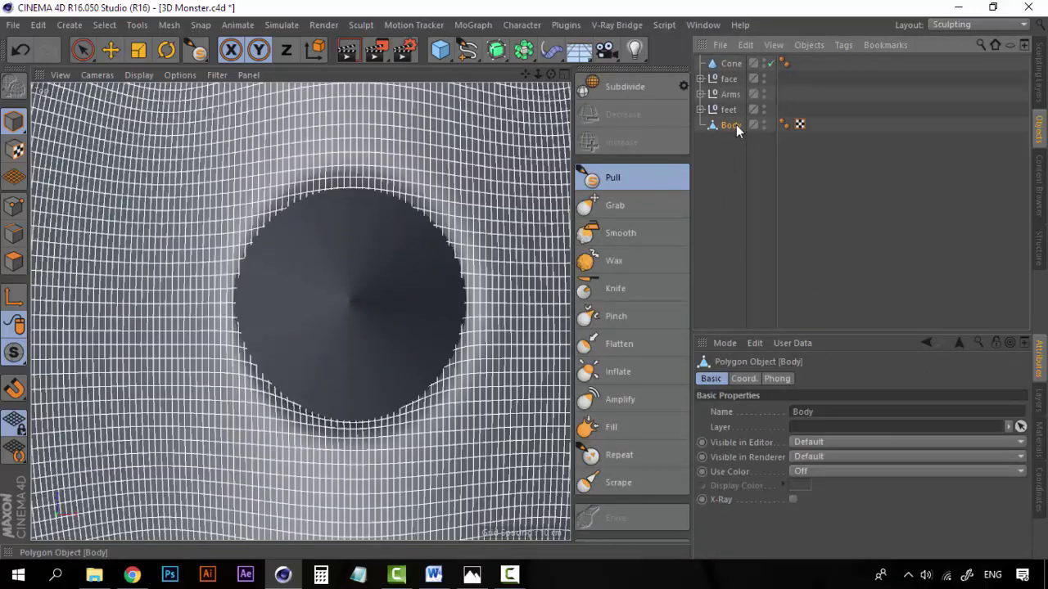
left_click(644, 186)
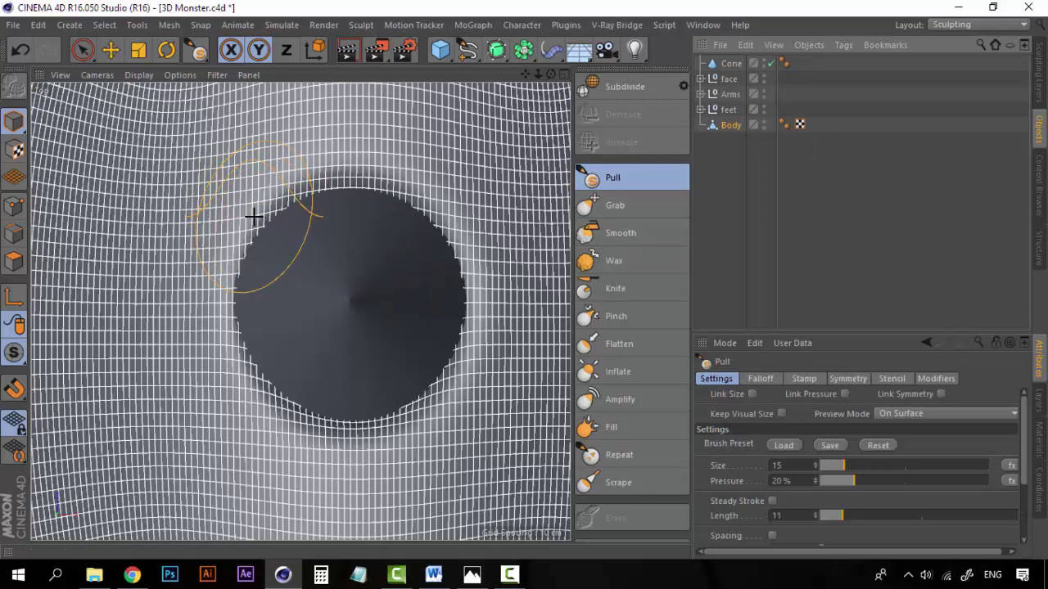
mouse_move(257, 222)
left_mouse_down()
mouse_move(315, 173)
mouse_move(371, 170)
mouse_move(423, 184)
mouse_move(460, 222)
mouse_move(480, 283)
mouse_move(466, 355)
mouse_move(432, 414)
mouse_move(364, 436)
mouse_move(289, 427)
mouse_move(248, 379)
mouse_move(237, 302)
mouse_move(246, 234)
mouse_move(282, 200)
left_mouse_up()
left_click(748, 181)
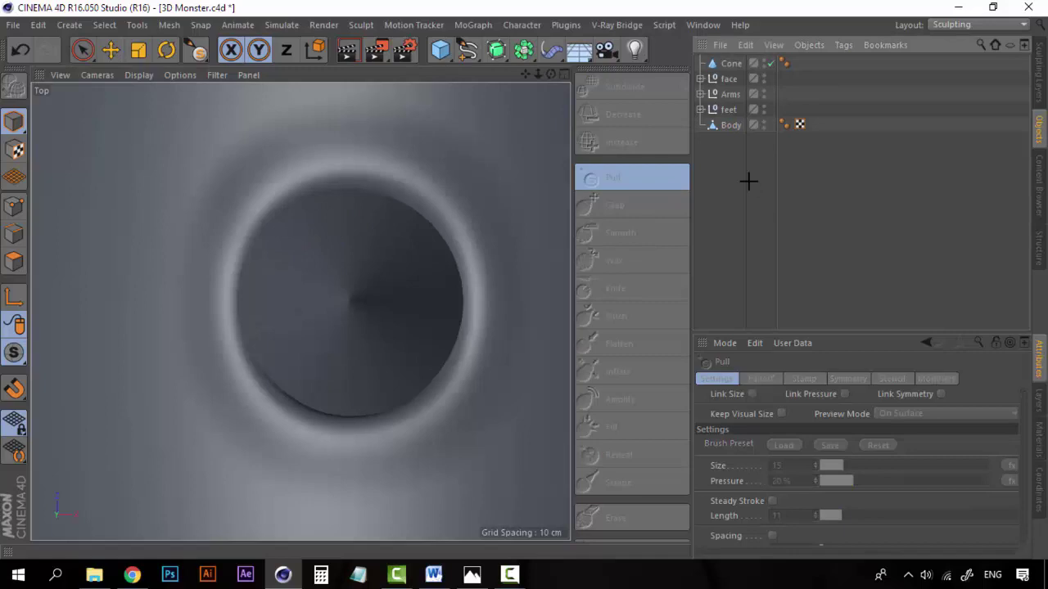
Examine the horn and the sculpted rim around its base in the perspective view, up close and from a distance.
left_click(564, 75)
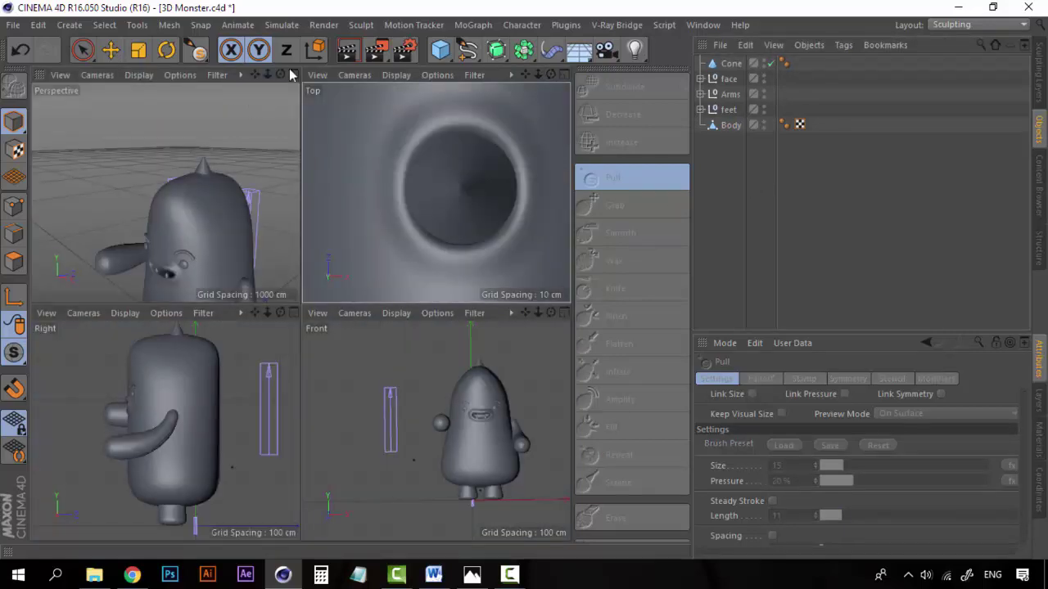
left_click(296, 72)
scroll(428, 287, "up", 5)
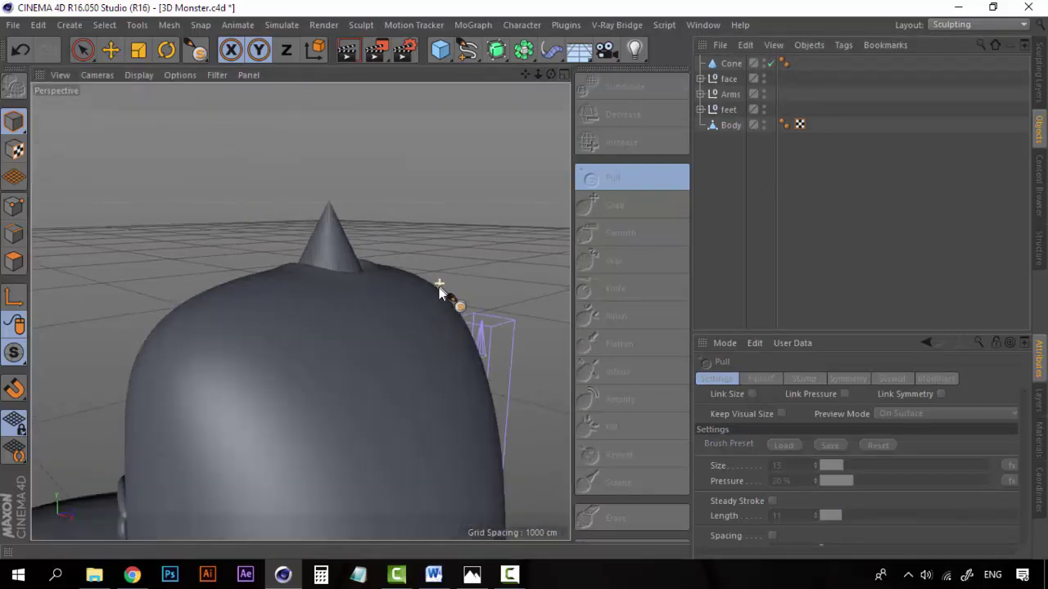
scroll(240, 267, "up", 3)
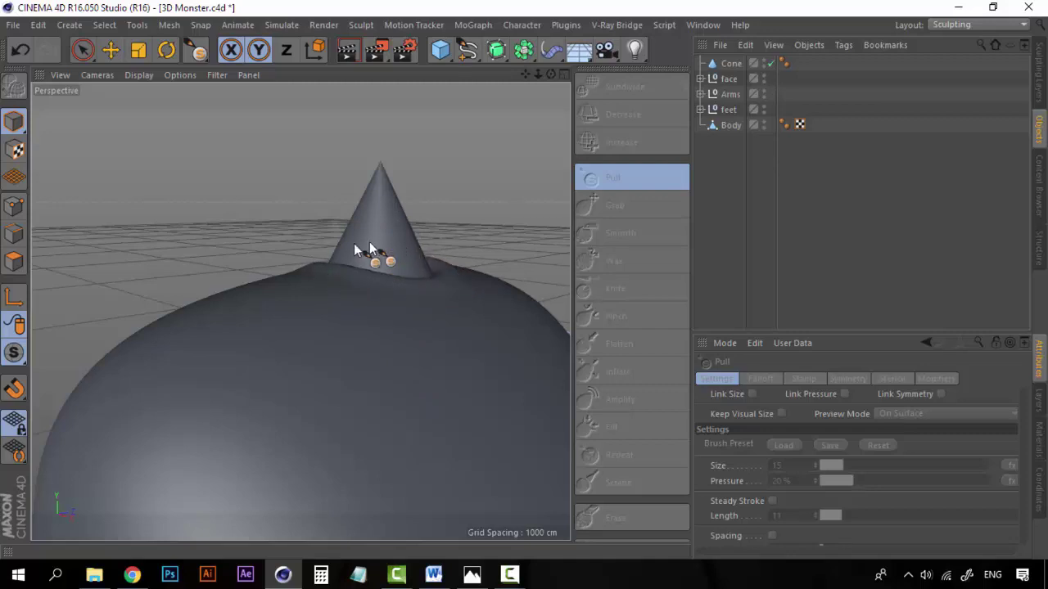
scroll(461, 383, "down", 5)
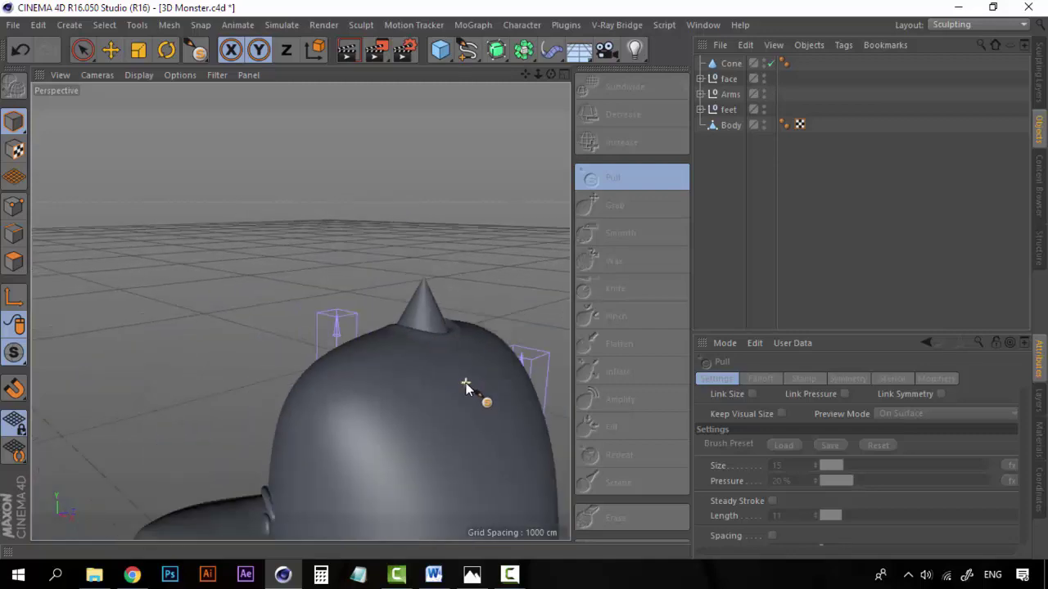
left_click_drag(475, 451, 400, 339, "alt")
scroll(400, 335, "down", 2)
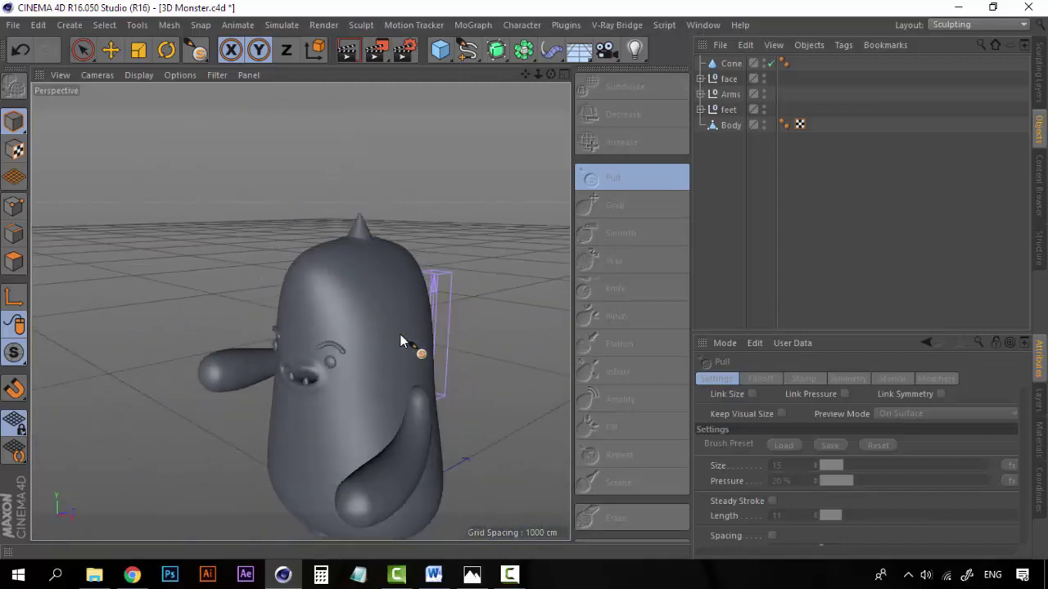
scroll(401, 326, "up", 4)
left_click(563, 74)
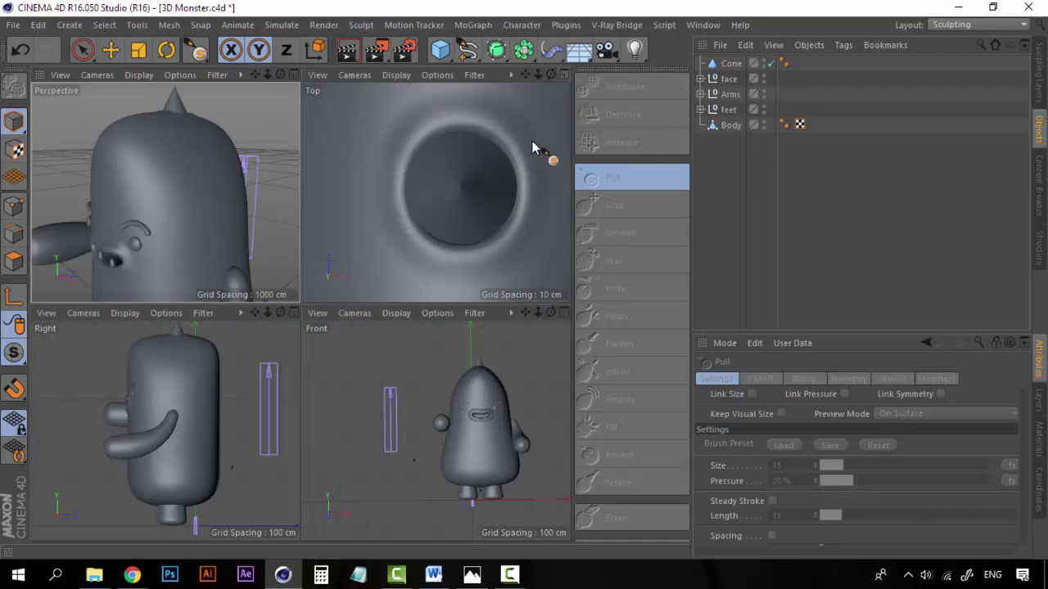
Build up the rim around the cone's base further with more Pull brush strokes on the body.
left_click(730, 126)
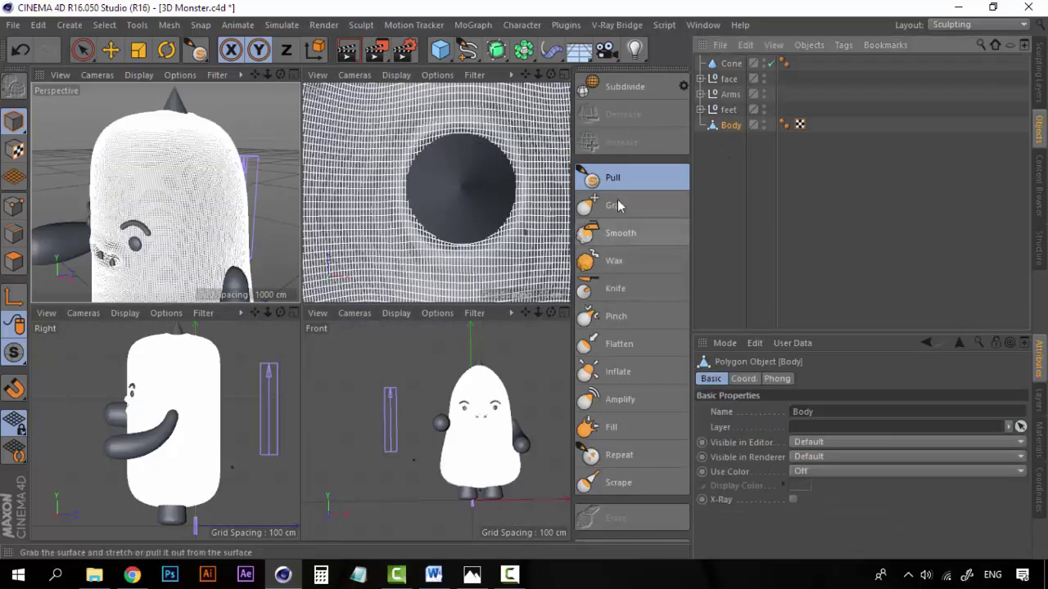
left_click(618, 178)
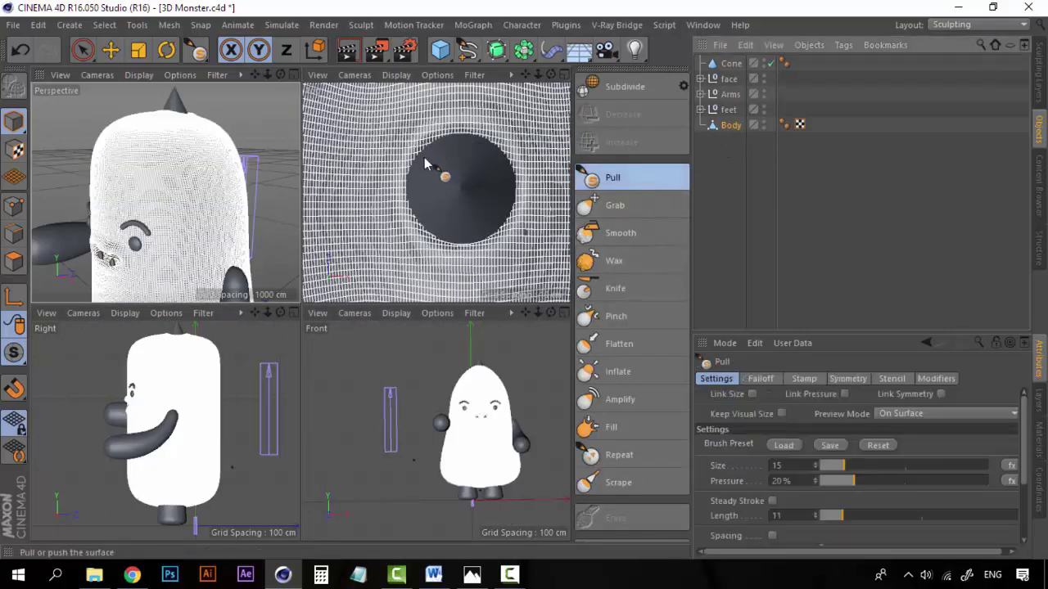
left_click(731, 127)
left_click(619, 178)
left_click(731, 126)
left_click(729, 111)
left_click(728, 127)
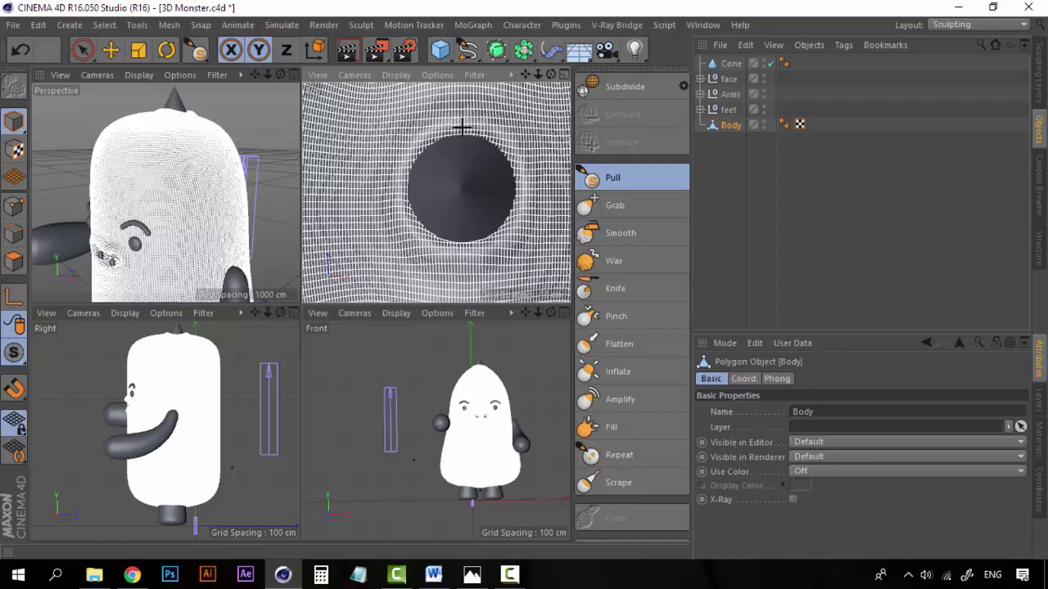
left_click(736, 174)
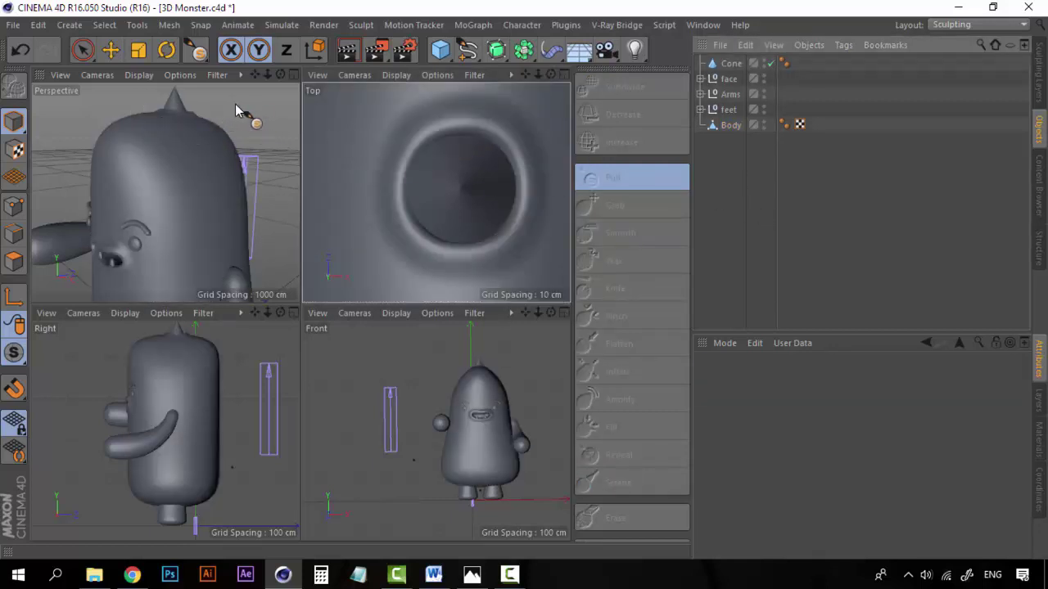
Inspect the whole monster with its horn from the front and the side, in perspective and in the right view.
left_click(293, 76)
scroll(413, 245, "down", 5)
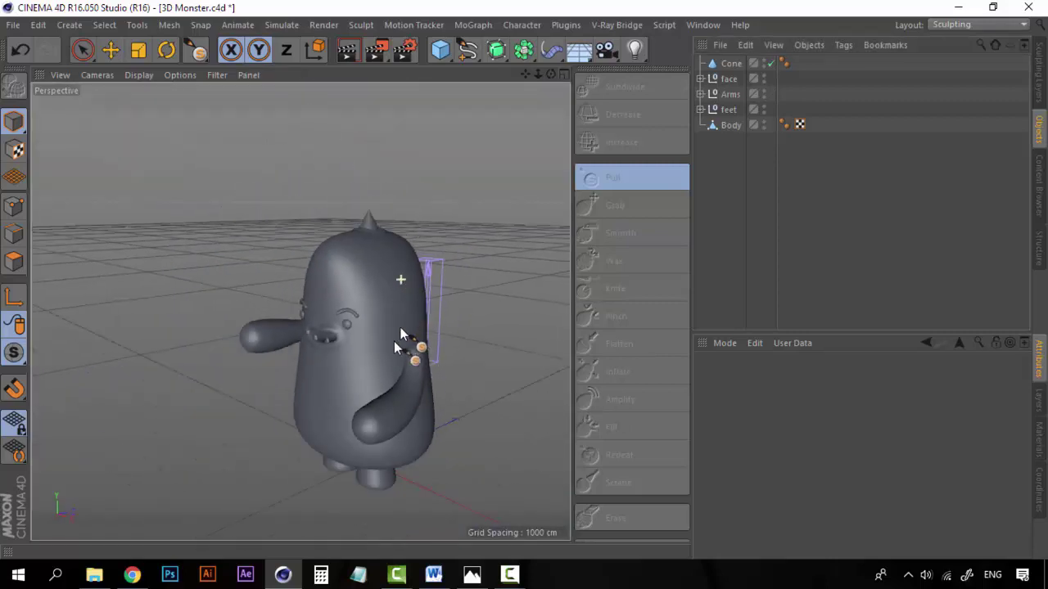
scroll(355, 417, "up", 4)
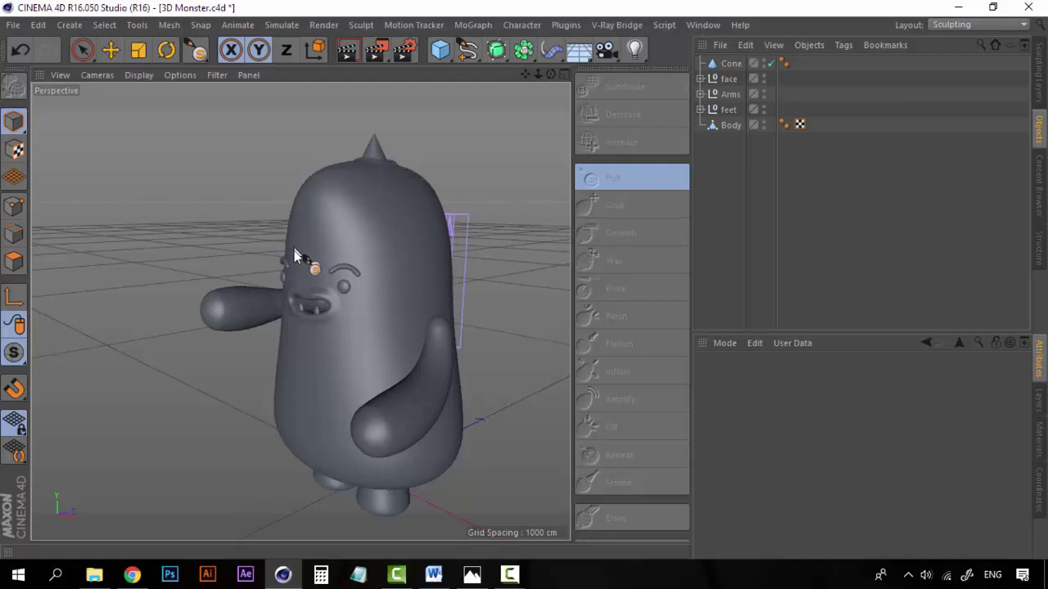
left_click_drag(297, 260, 411, 264, "alt")
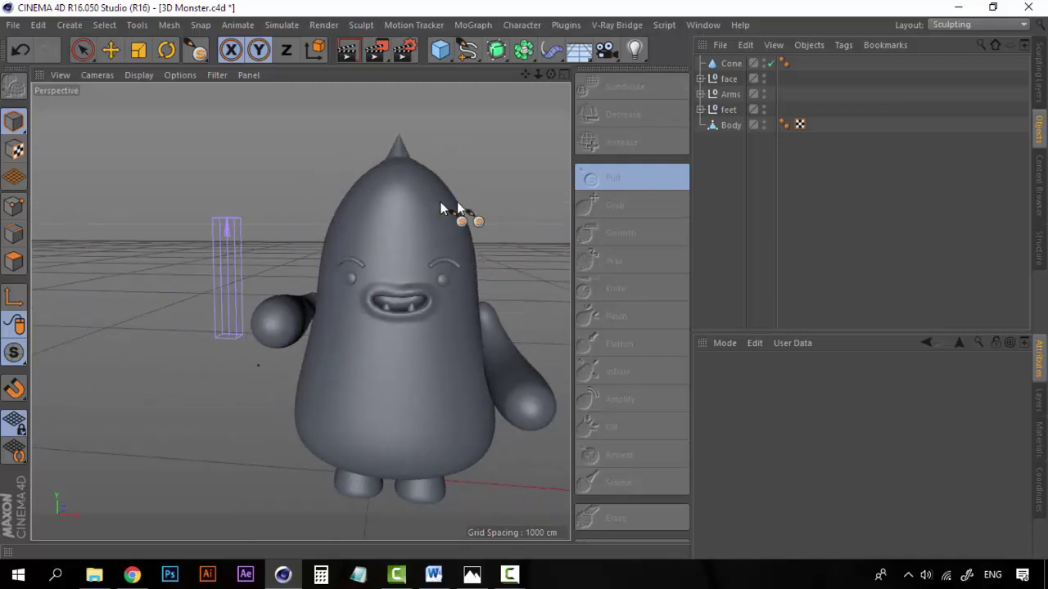
left_click_drag(440, 207, 334, 210, "alt")
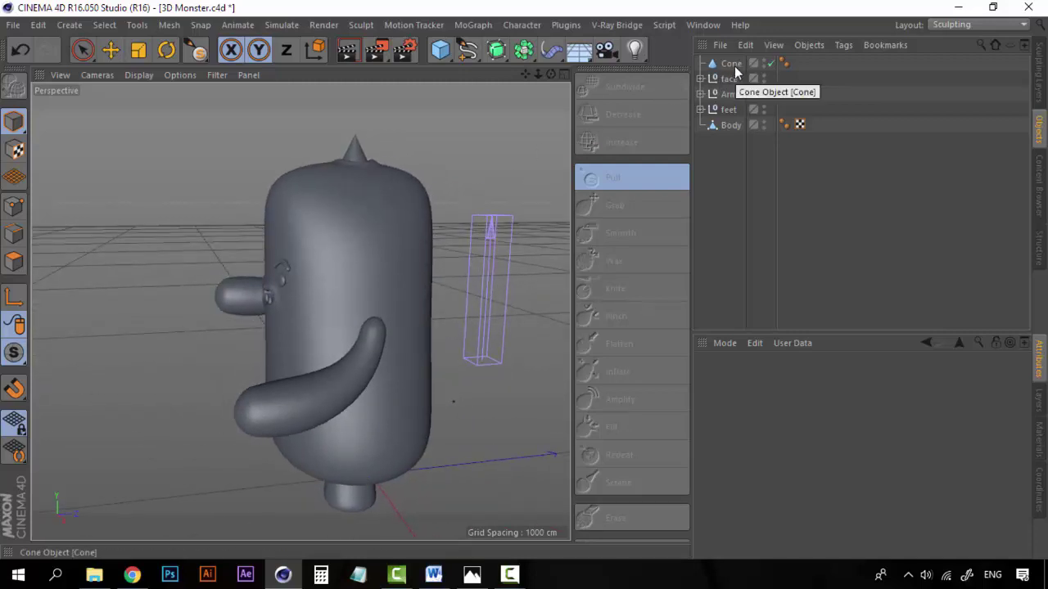
left_click(563, 74)
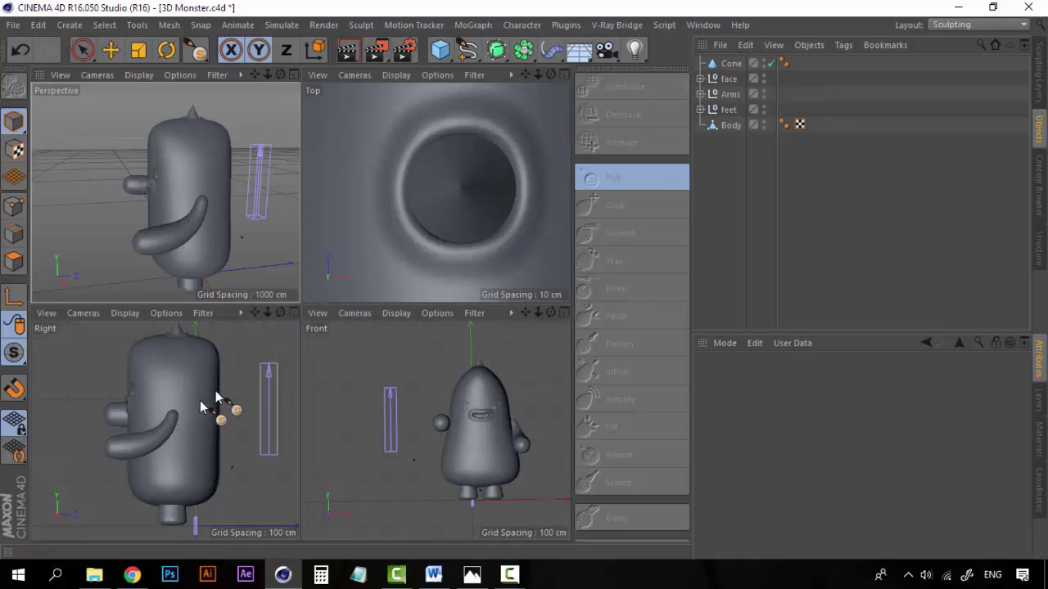
left_click(296, 316)
scroll(346, 144, "up", 4)
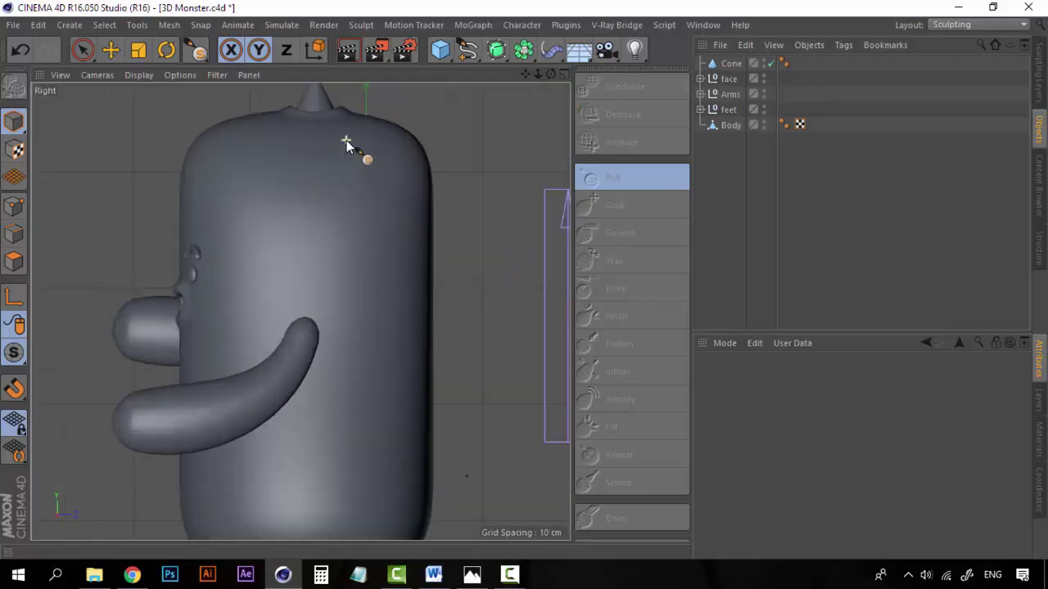
middle_click_drag(345, 140, 329, 234, "alt")
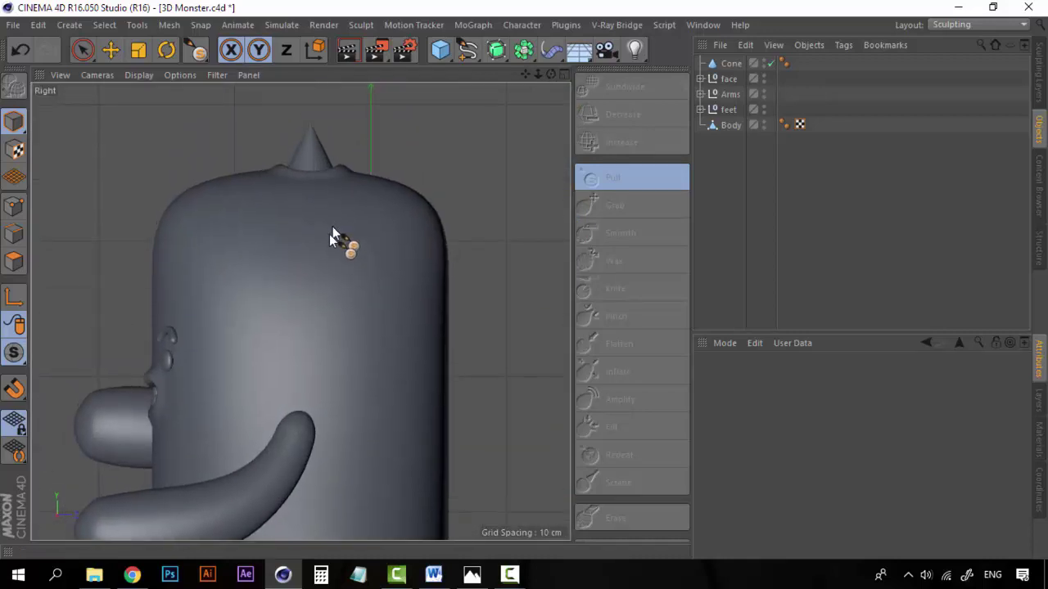
left_click(561, 76)
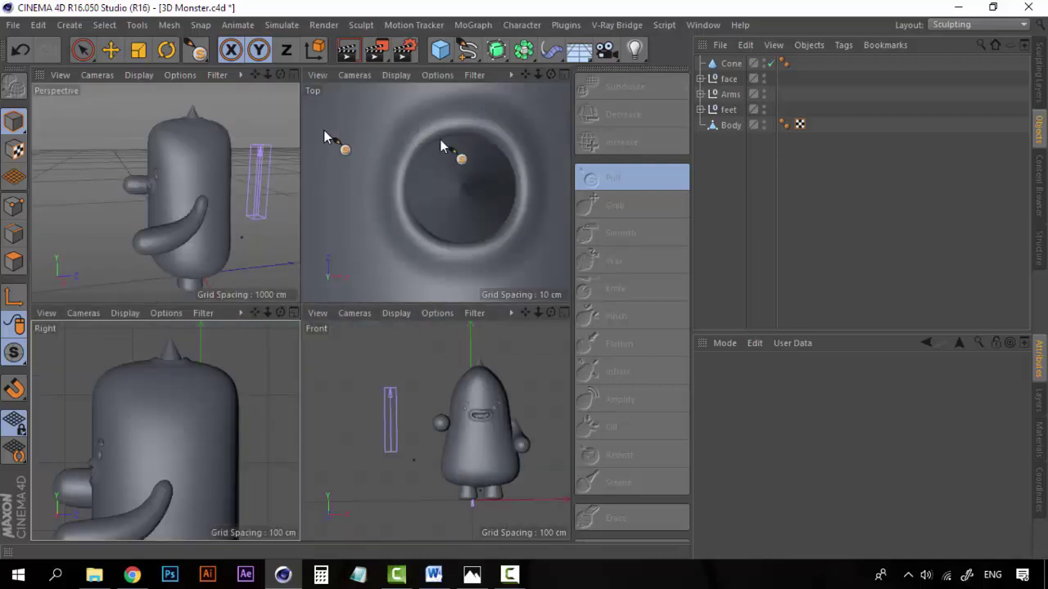
Set the Pull brush's size to 25 for sculpting on the body.
key("F1")
left_click(722, 125)
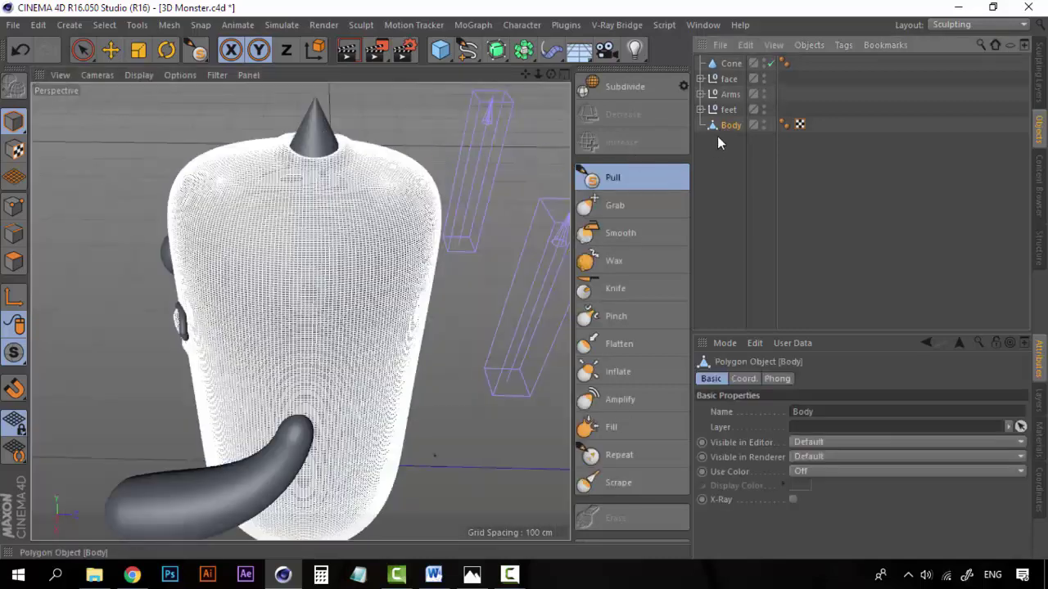
left_click(652, 177)
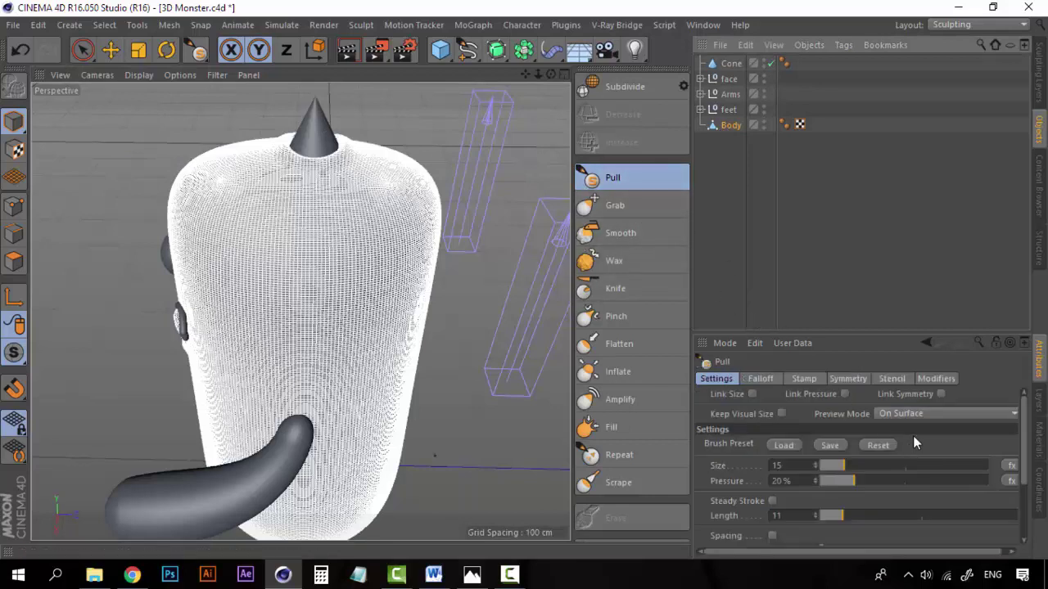
left_click_drag(797, 466, 705, 467)
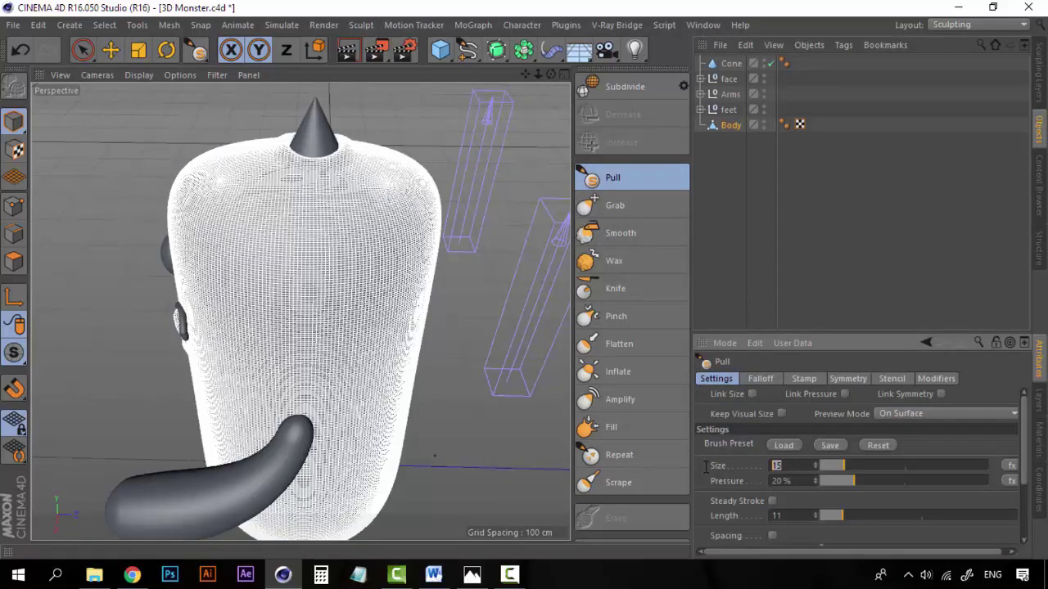
left_click(720, 235)
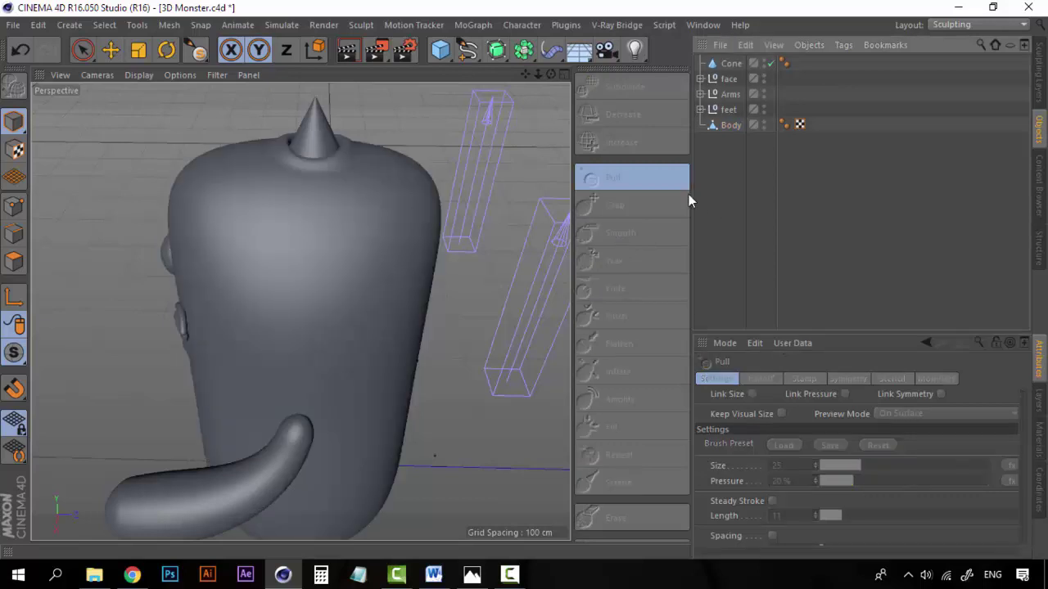
Sculpt two round hollows, one above the other, on one side of the body below the horn with the Pull brush.
left_click(720, 125)
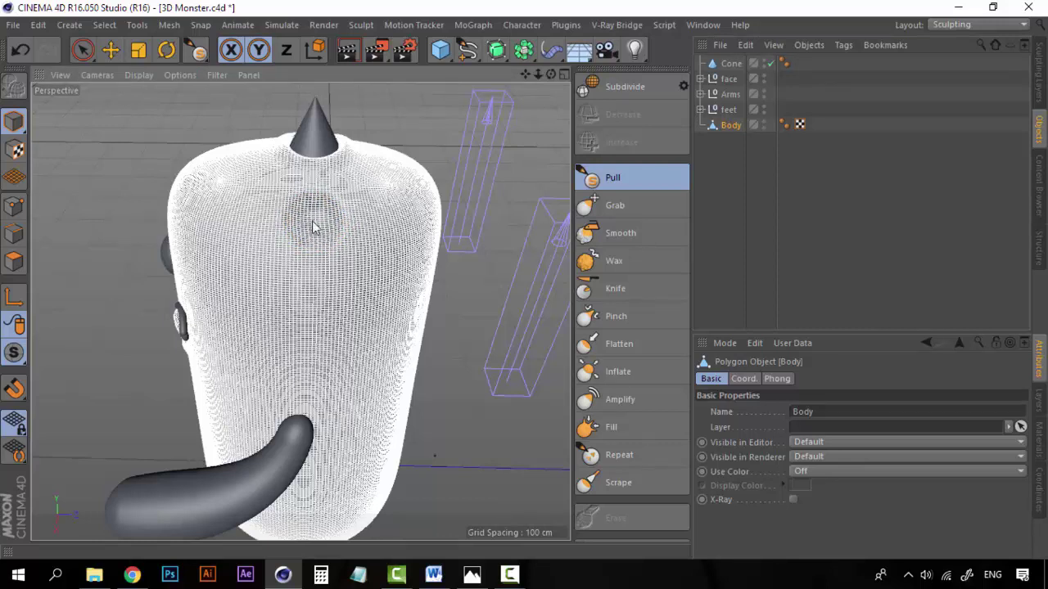
mouse_move(312, 226)
left_mouse_down()
mouse_move(311, 205)
mouse_move(325, 229)
mouse_move(325, 220)
mouse_move(312, 230)
mouse_move(313, 215)
left_mouse_up()
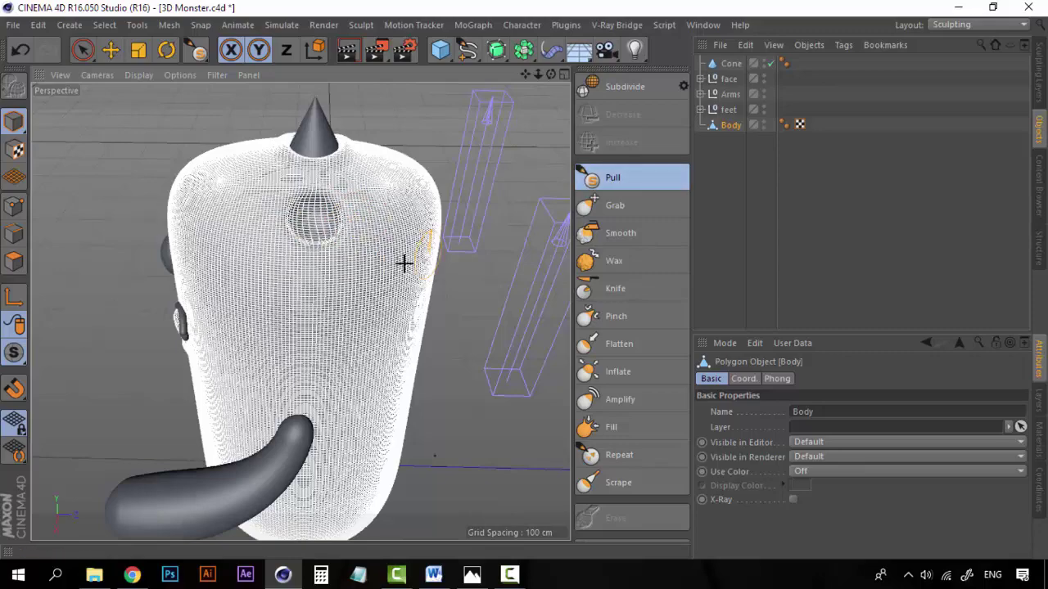
mouse_move(342, 283)
left_mouse_down("alt")
mouse_move(341, 197)
mouse_move(311, 196)
left_mouse_up("alt")
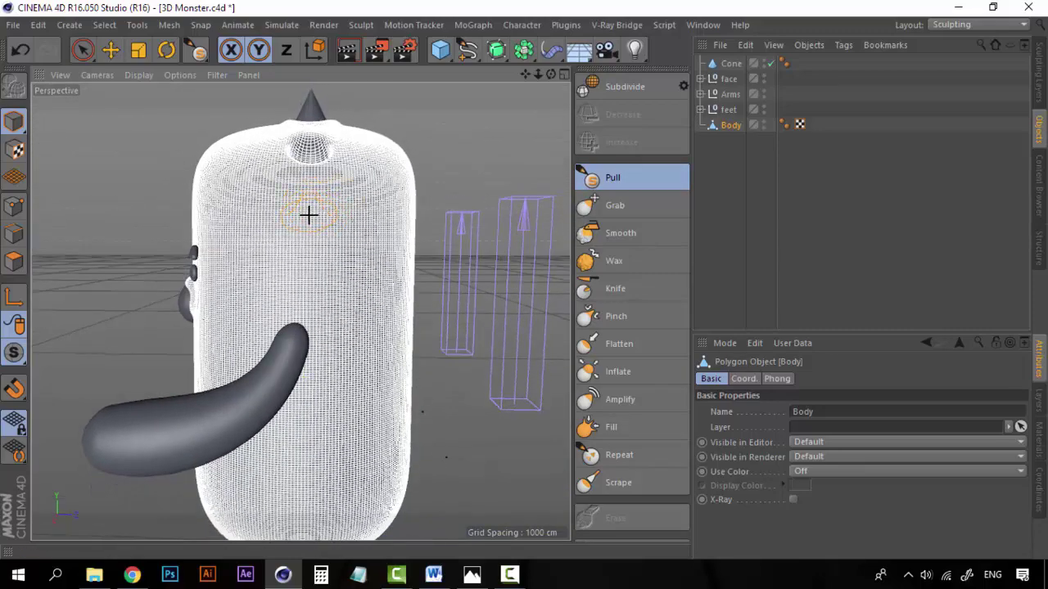
mouse_move(305, 211)
left_mouse_down()
mouse_move(311, 225)
mouse_move(303, 201)
mouse_move(306, 218)
left_mouse_up()
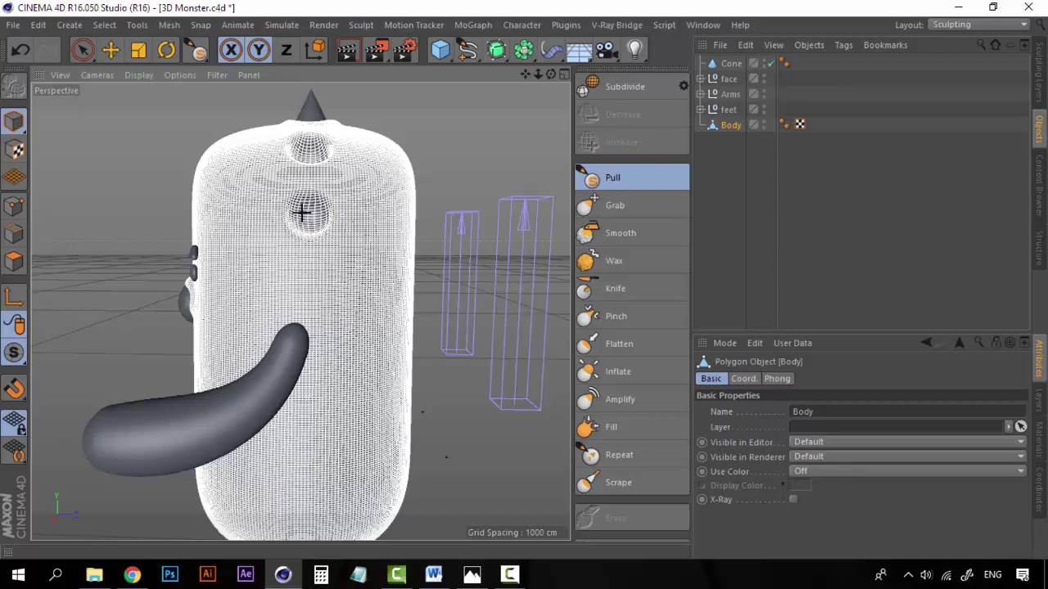
mouse_move(311, 223)
left_mouse_down()
mouse_move(304, 205)
mouse_move(319, 214)
left_mouse_up()
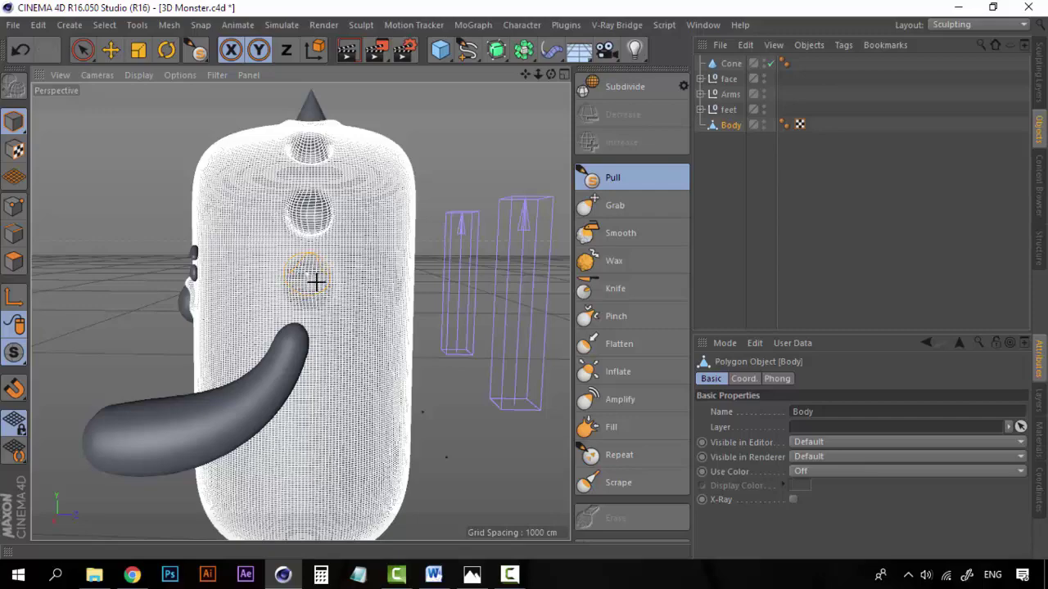
key("ctrl+z")
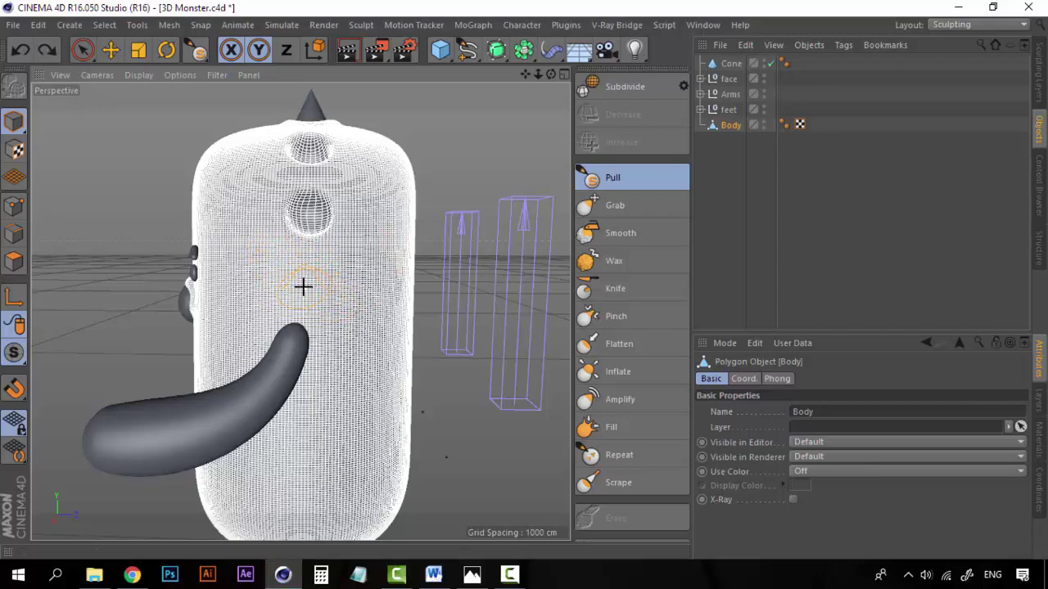
Sculpt two matching round hollows, one above the other, on the opposite side of the body with the Pull brush.
mouse_move(289, 262)
left_mouse_down("alt")
mouse_move(483, 271)
mouse_move(352, 264)
mouse_move(281, 304)
left_mouse_up("alt")
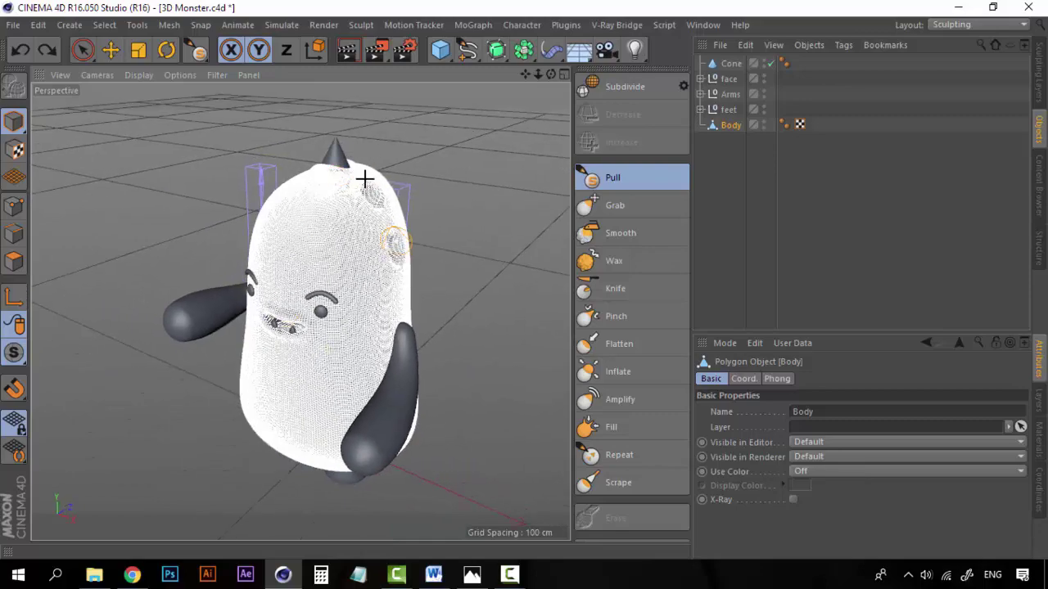
left_click_drag(257, 249, 554, 236, "alt")
scroll(372, 227, "up", 3)
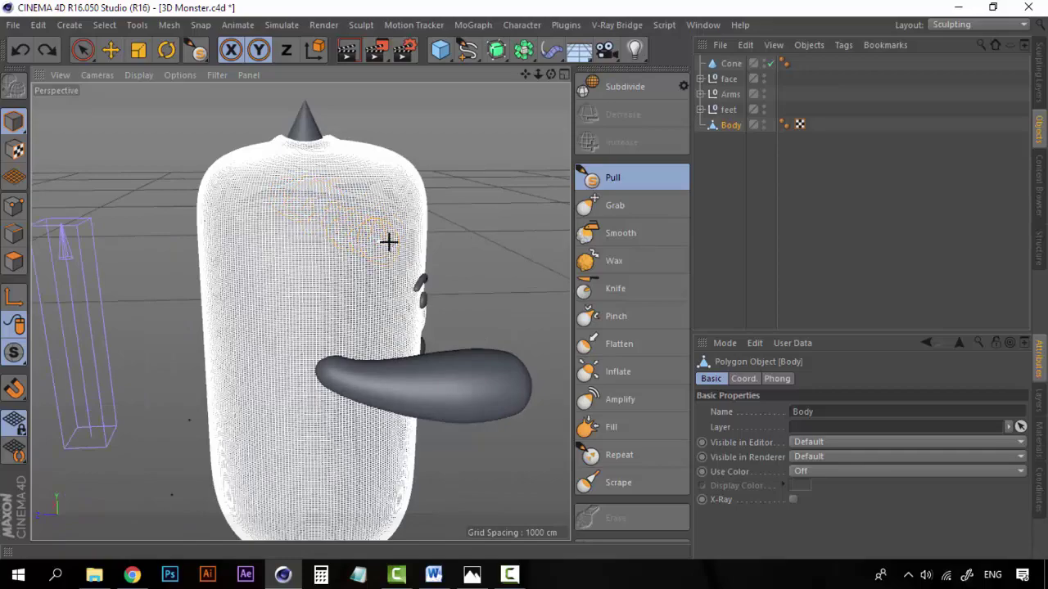
mouse_move(388, 242)
left_mouse_down("alt")
mouse_move(123, 252)
mouse_move(388, 255)
left_mouse_up("alt")
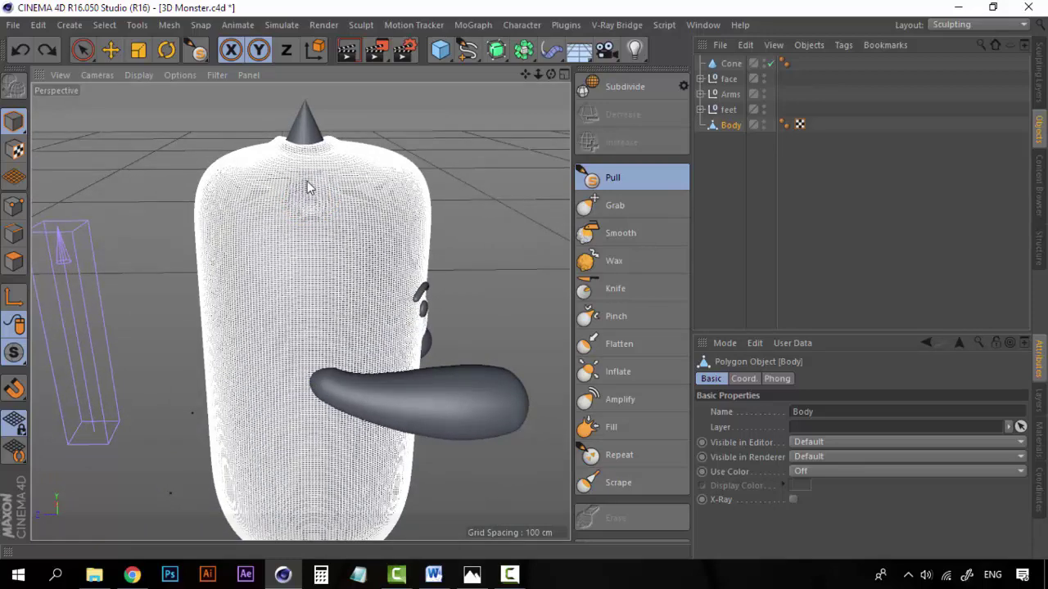
mouse_move(310, 214)
left_mouse_down()
mouse_move(300, 191)
mouse_move(320, 187)
mouse_move(307, 201)
mouse_move(315, 208)
mouse_move(323, 199)
mouse_move(306, 183)
mouse_move(318, 185)
mouse_move(304, 188)
mouse_move(314, 209)
left_mouse_up()
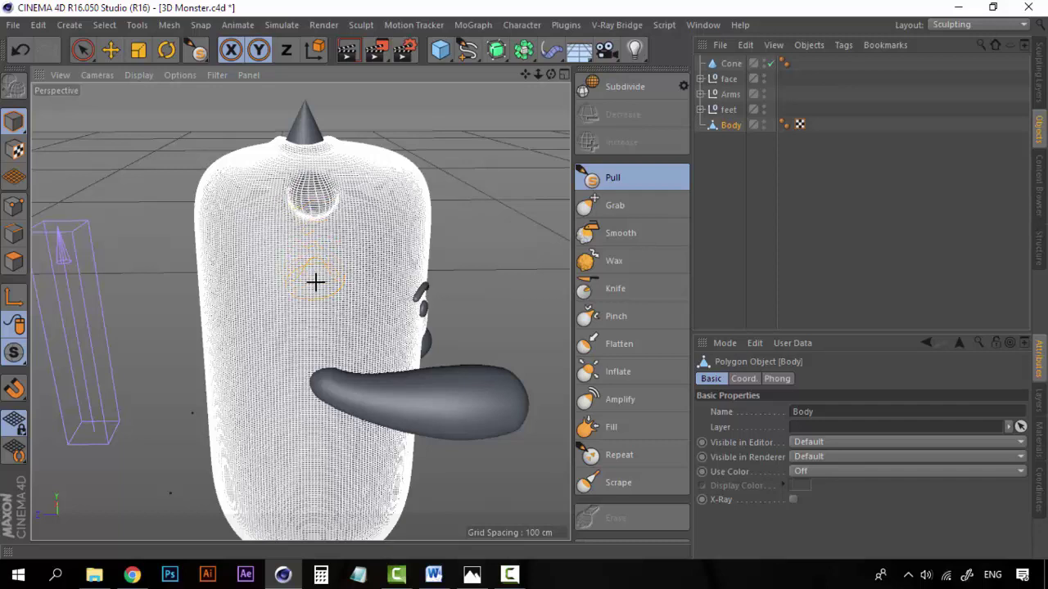
mouse_move(387, 284)
left_mouse_down("alt")
mouse_move(71, 271)
mouse_move(384, 271)
mouse_move(343, 267)
left_mouse_up("alt")
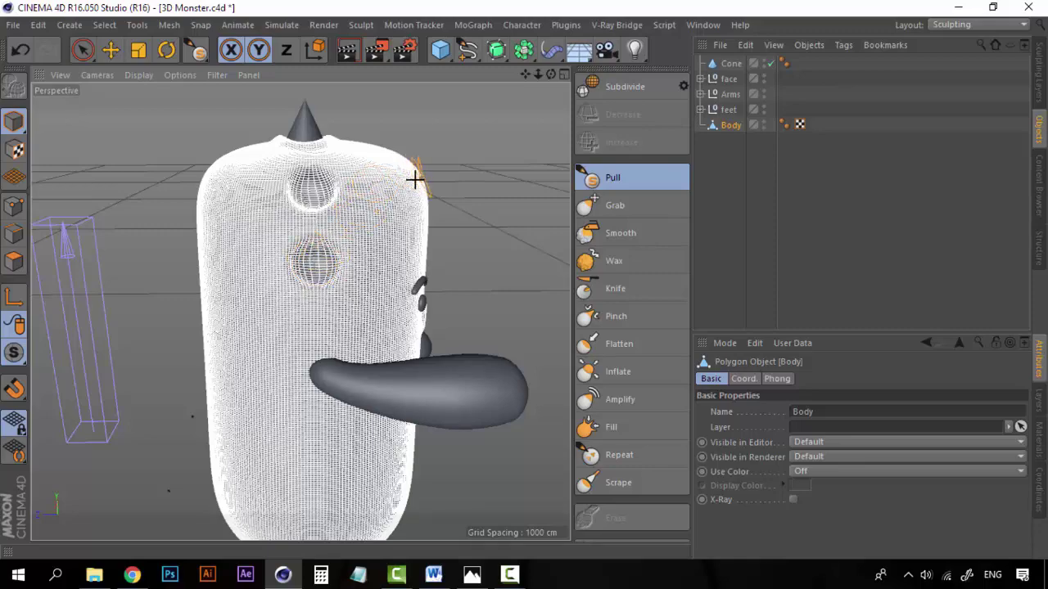
left_click_drag(416, 175, 212, 304, "alt")
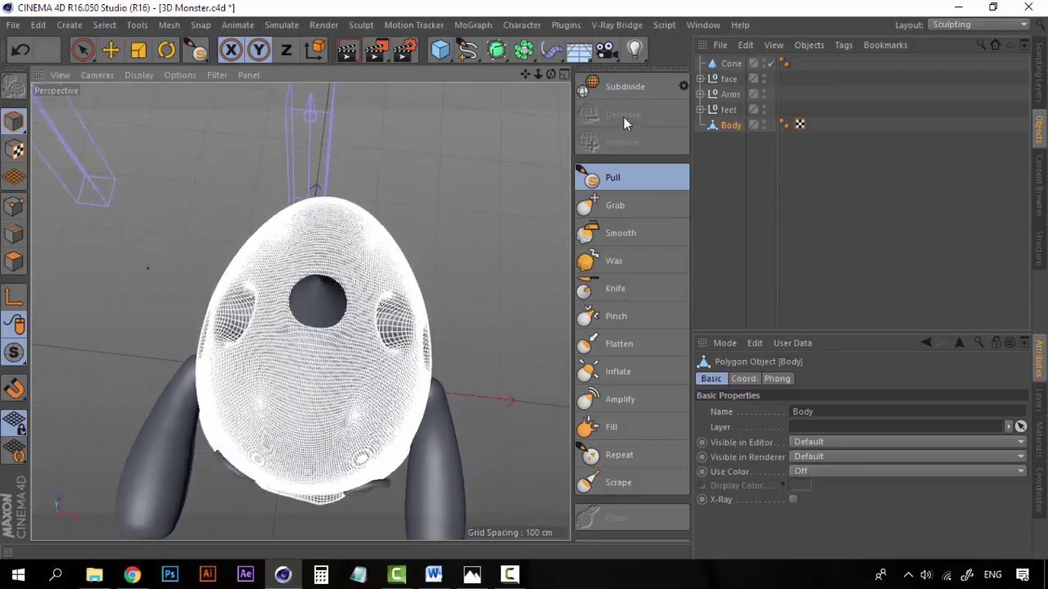
Duplicate the cone and move the copy sideways along X over the body's upper side hollow.
left_click(731, 63)
key("ctrl+c")
key("ctrl+v")
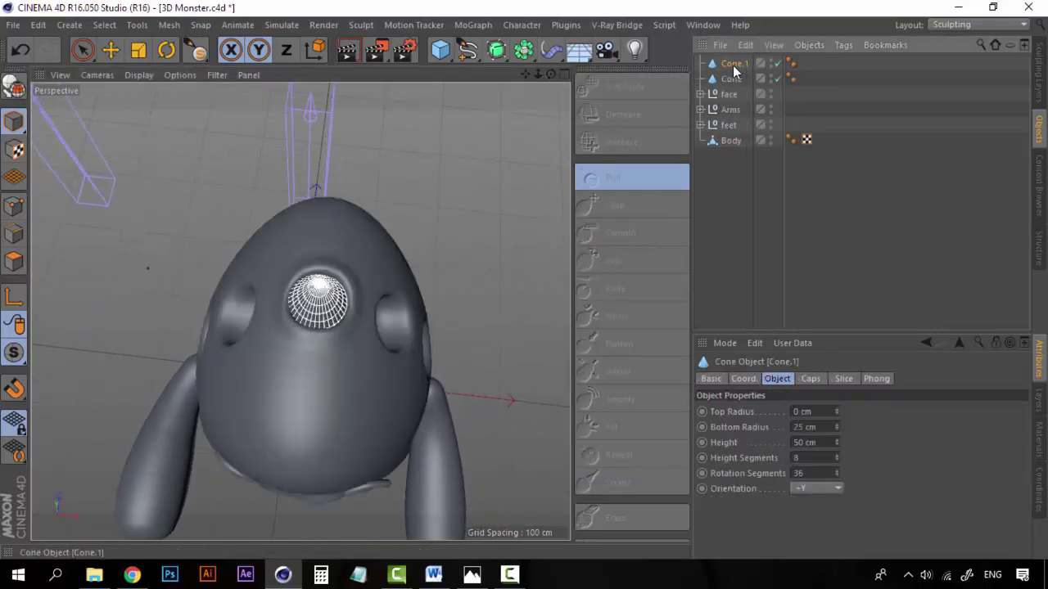
key("e")
left_click(564, 75)
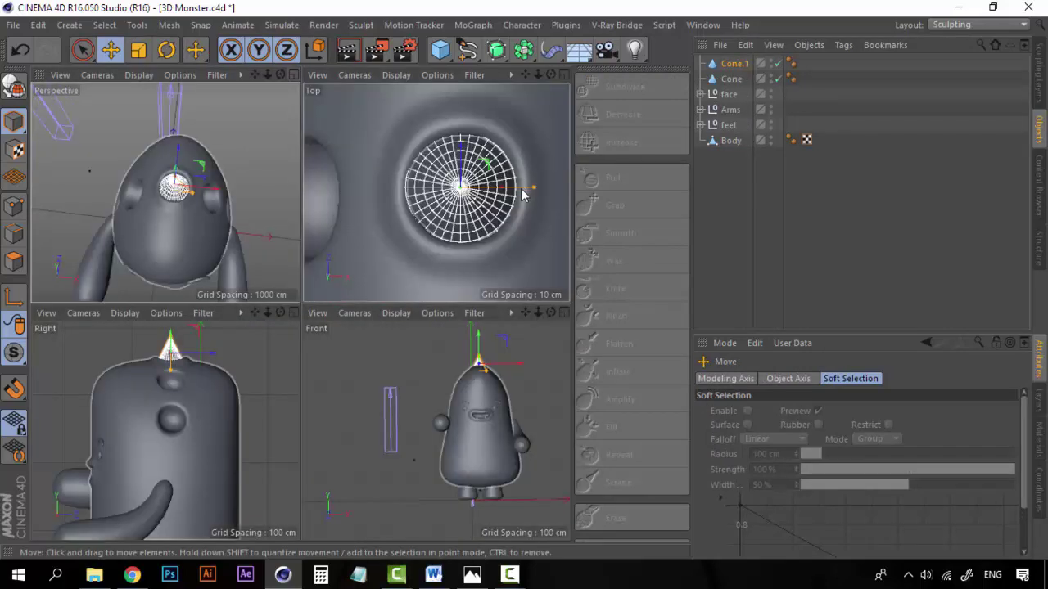
scroll(496, 201, "down", 4)
left_click_drag(494, 204, 565, 203)
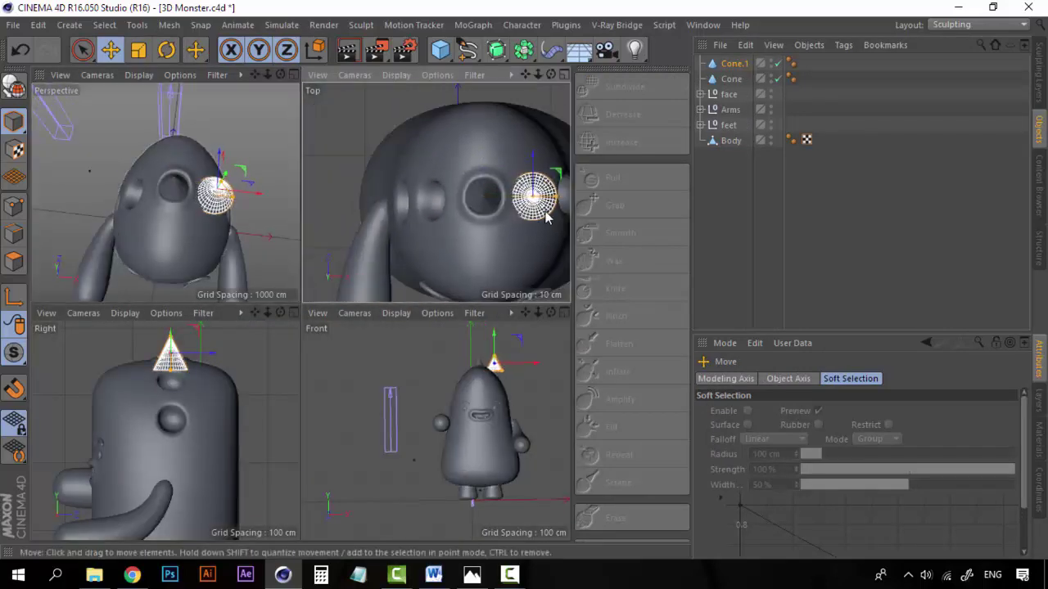
middle_click_drag(542, 205, 468, 191, "alt")
scroll(468, 197, "up", 3)
left_click_drag(467, 196, 471, 196)
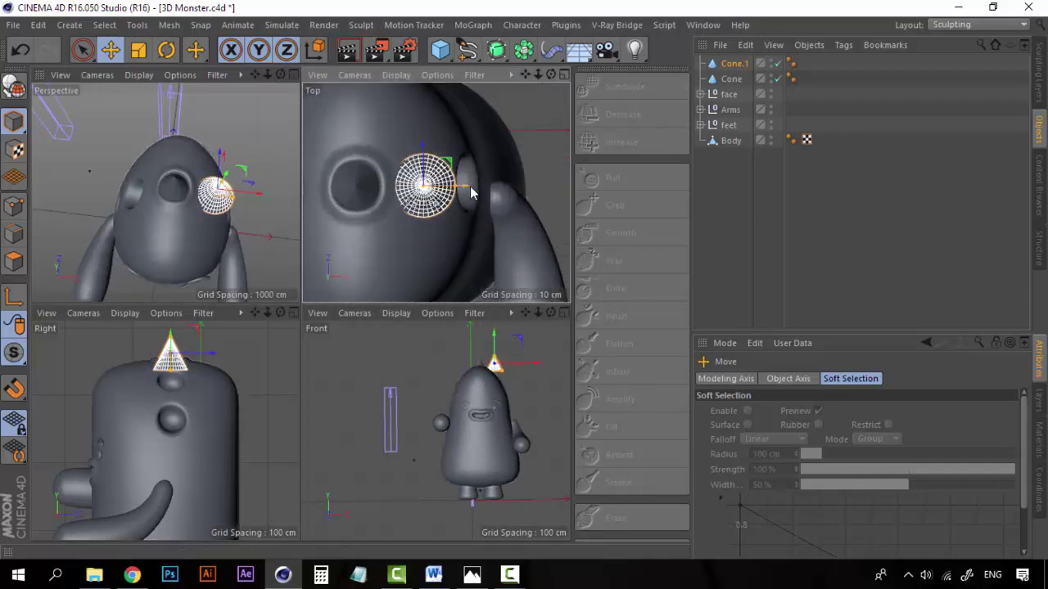
Tilt the copied cone outward and lower it so its base sits in the upper side hollow.
scroll(518, 383, "up", 5)
scroll(516, 386, "up", 3)
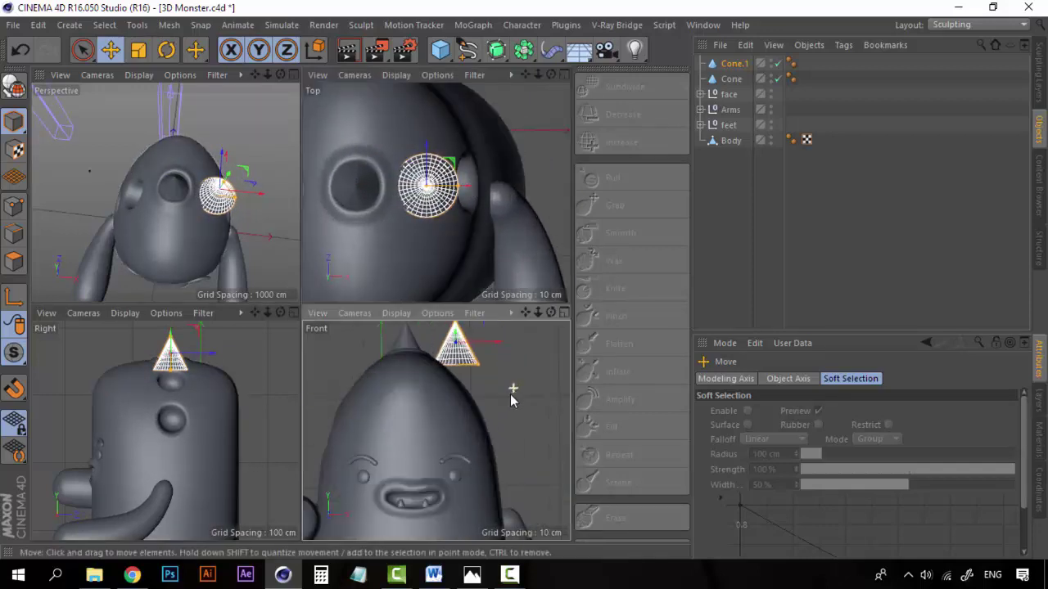
key("r")
left_click_drag(479, 340, 494, 405)
key("e")
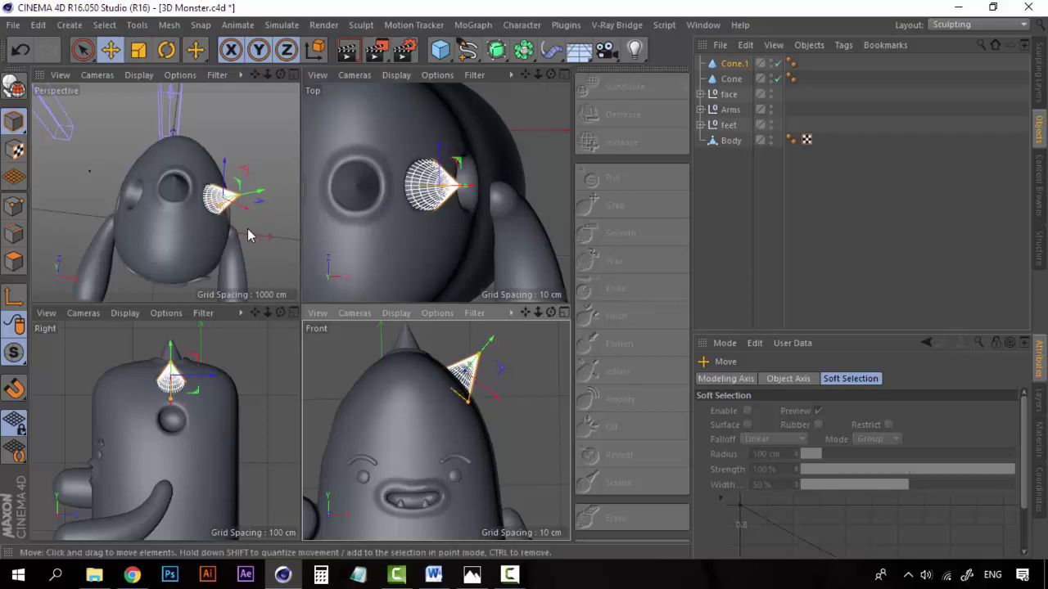
left_click_drag(245, 234, 208, 118, "alt")
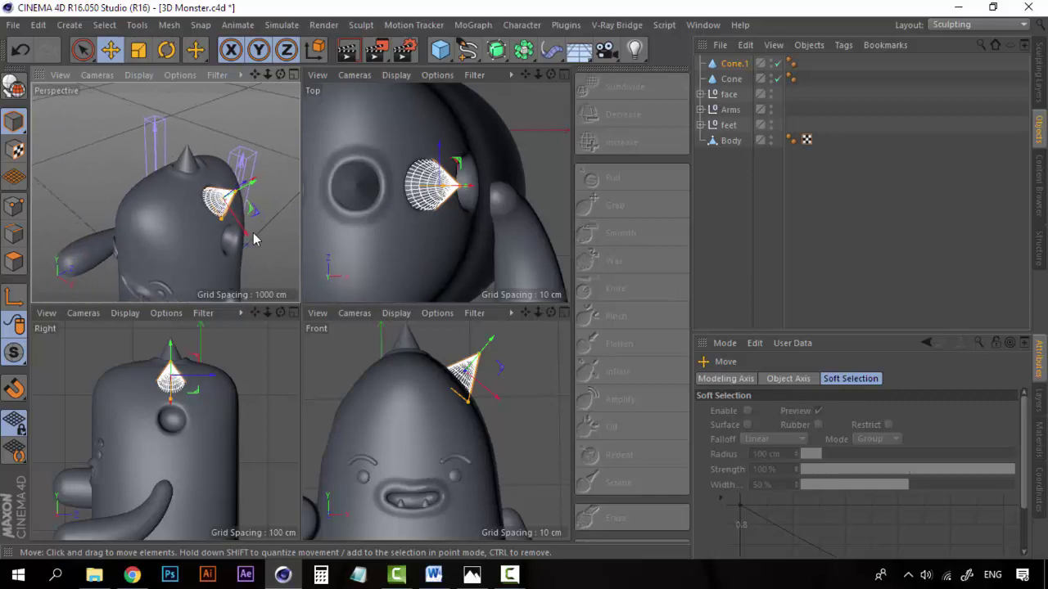
left_click_drag(242, 230, 174, 223)
left_click(277, 174)
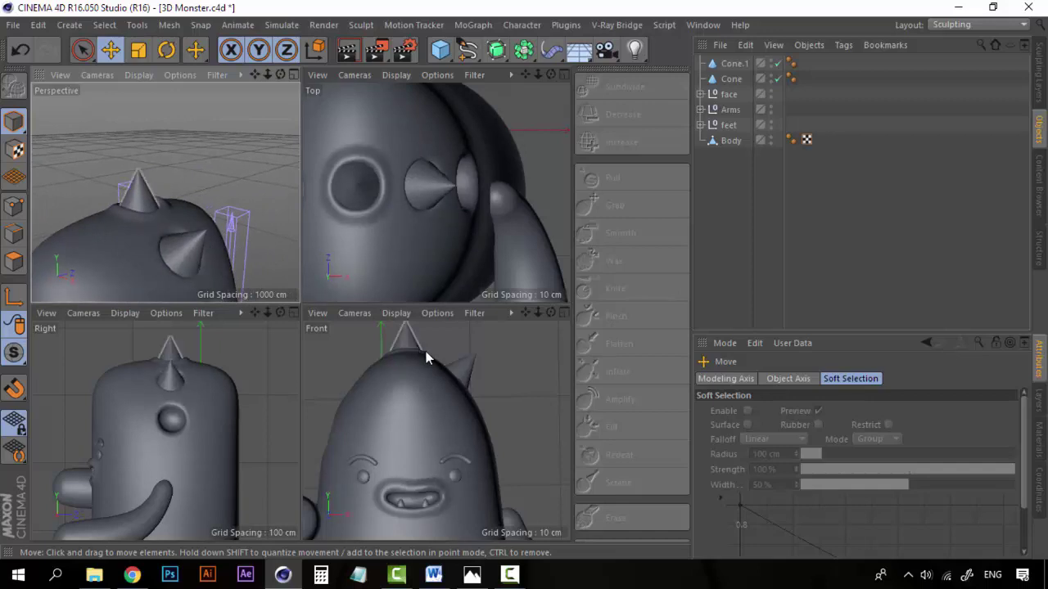
Paste another cone copy and move it down the body's side to the lower hollow.
middle_click_drag(364, 367, 401, 370, "alt")
left_click(729, 66)
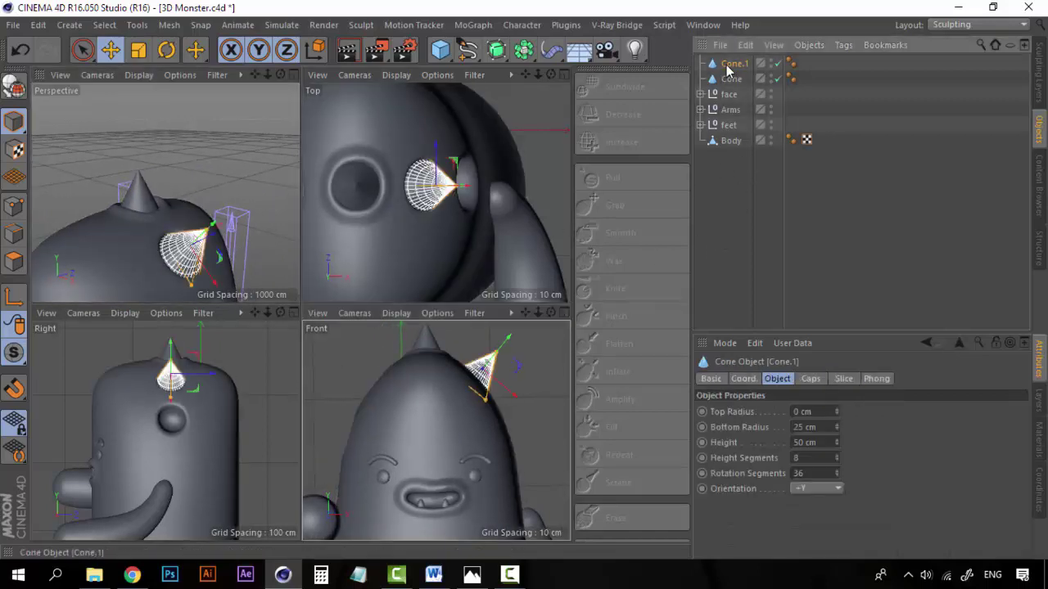
key("ctrl+v")
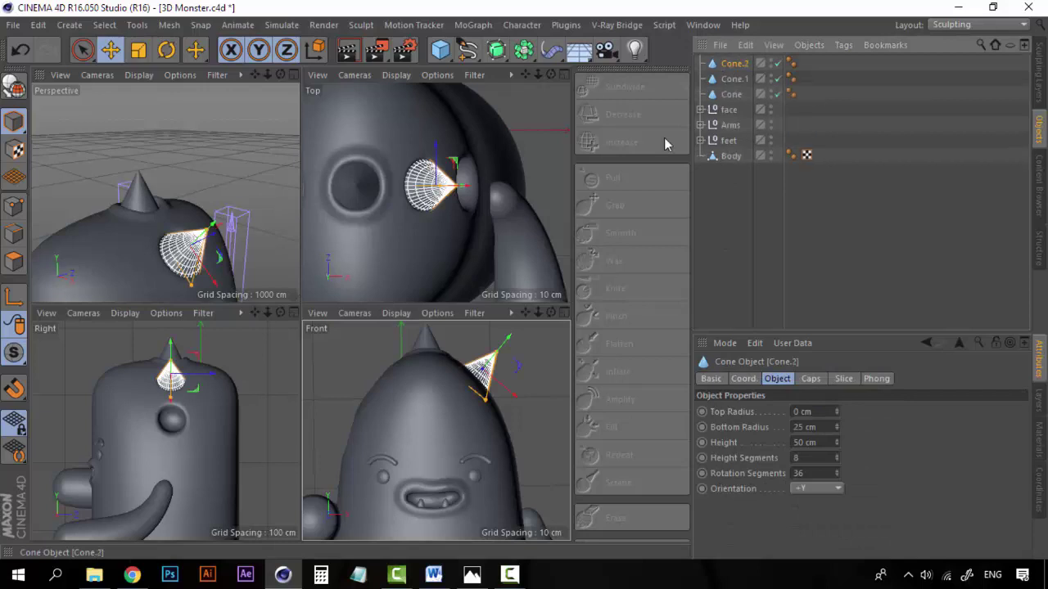
scroll(393, 363, "up", 5)
left_click_drag(400, 331, 440, 350)
key("ctrl+z")
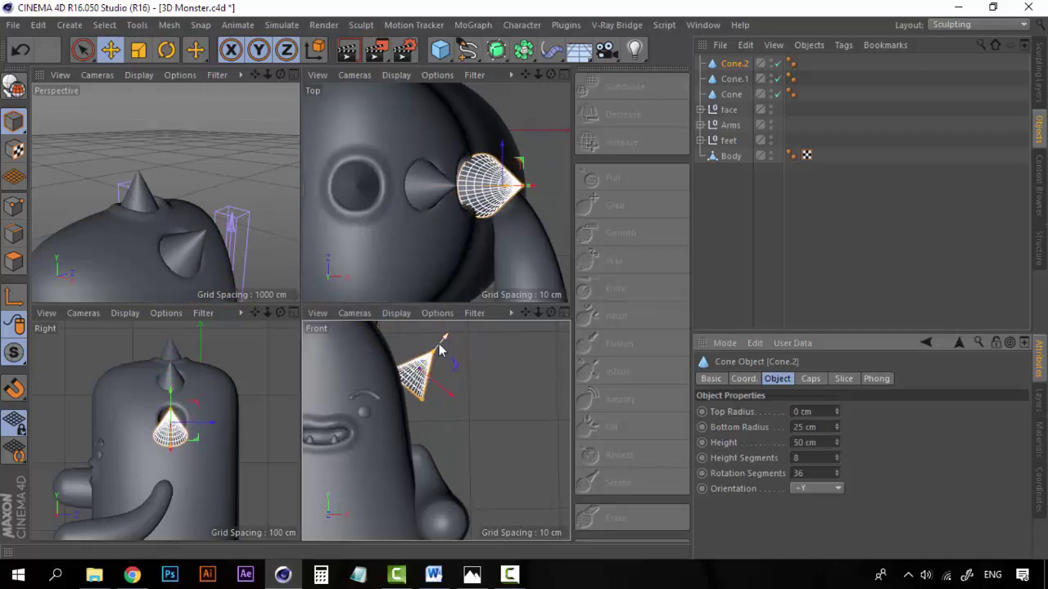
Rotate the new cone further outward to follow the body's side and push its base into the lower hollow.
key("r")
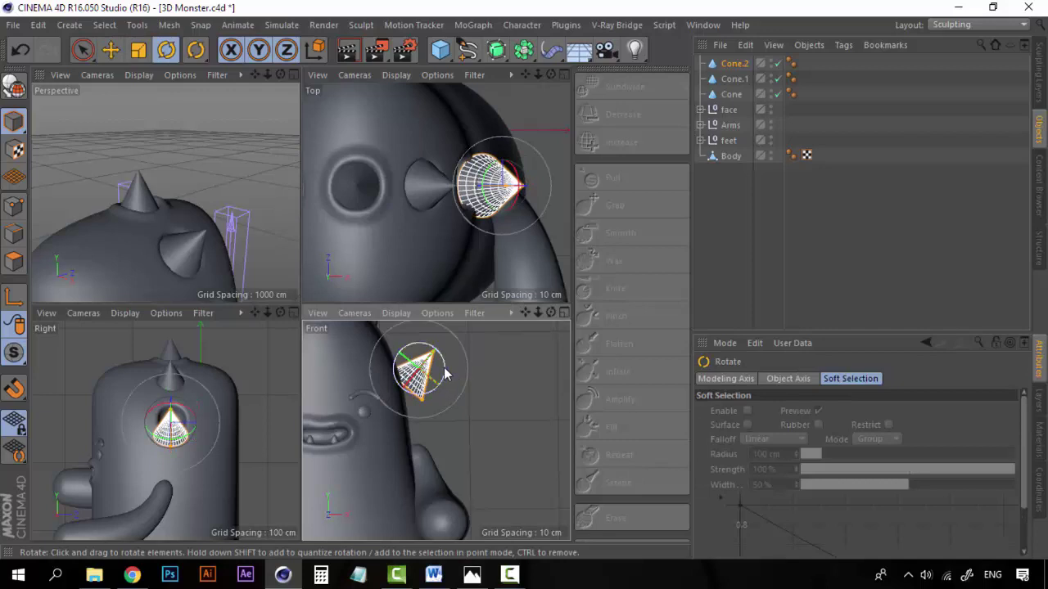
left_click_drag(444, 374, 447, 391)
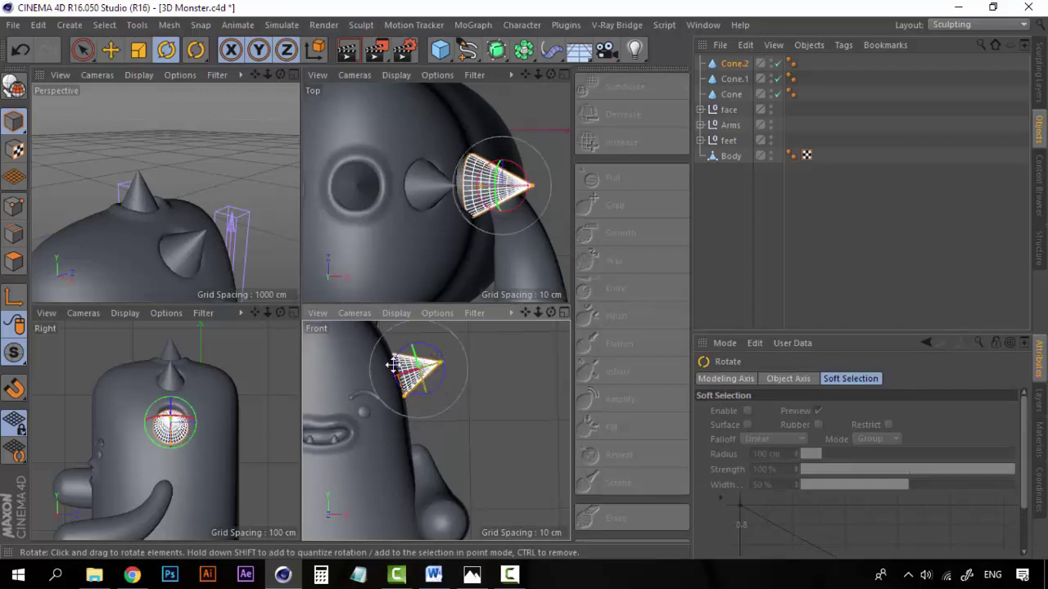
scroll(213, 217, "up", 2)
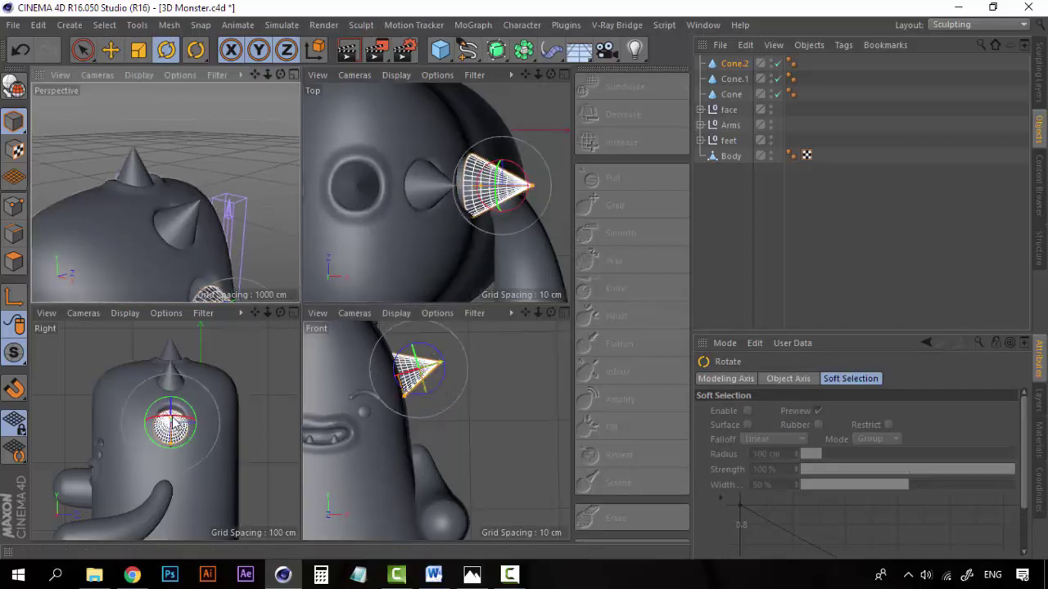
left_click_drag(170, 406, 175, 423)
key("e")
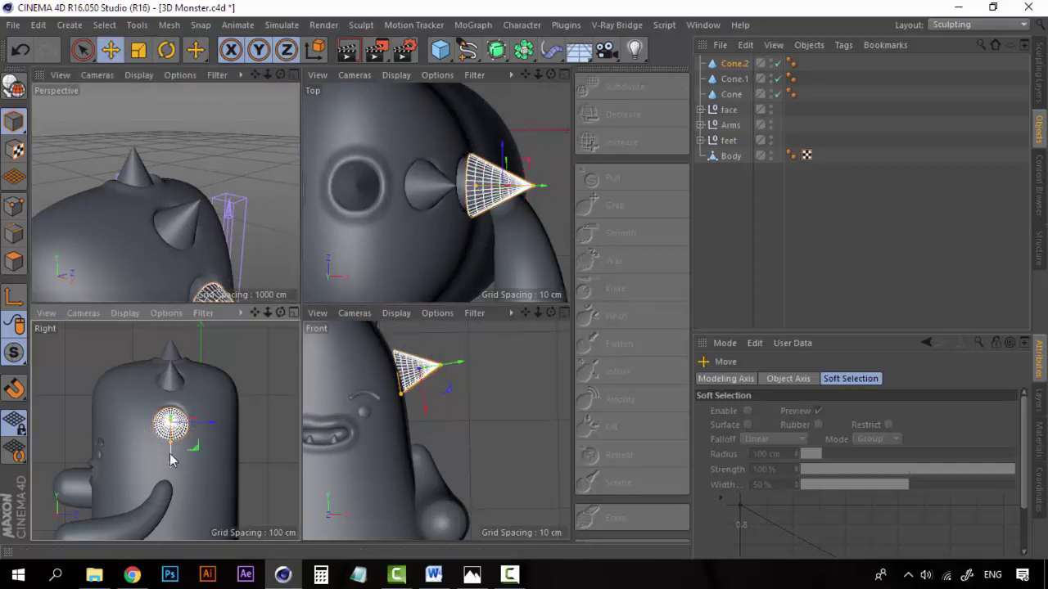
left_click_drag(457, 366, 443, 362)
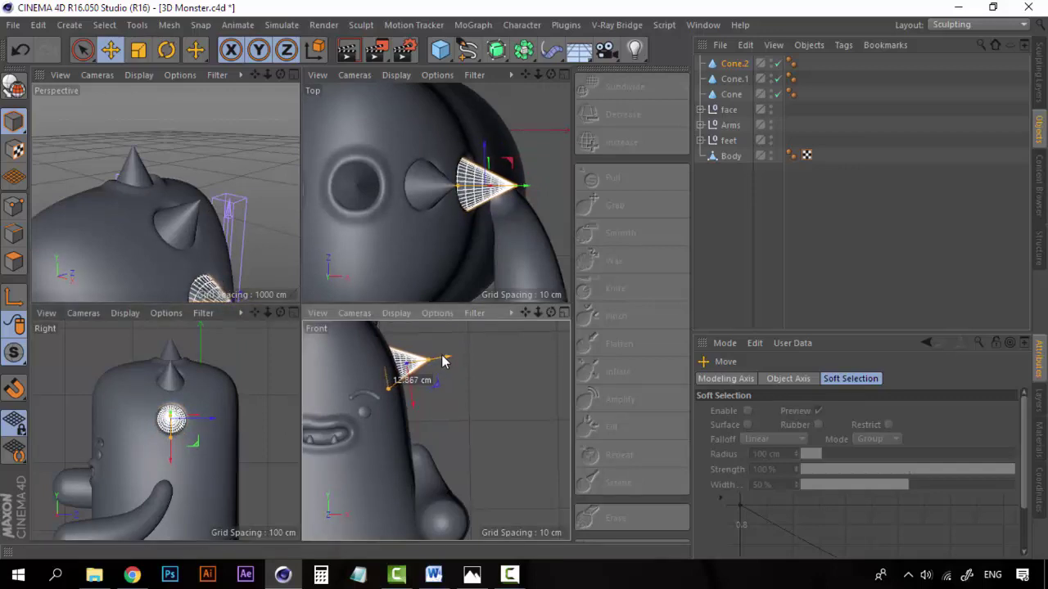
Adjust the lower side cone's bank rotation to about 69° and settle its base in the lower hollow.
key("r")
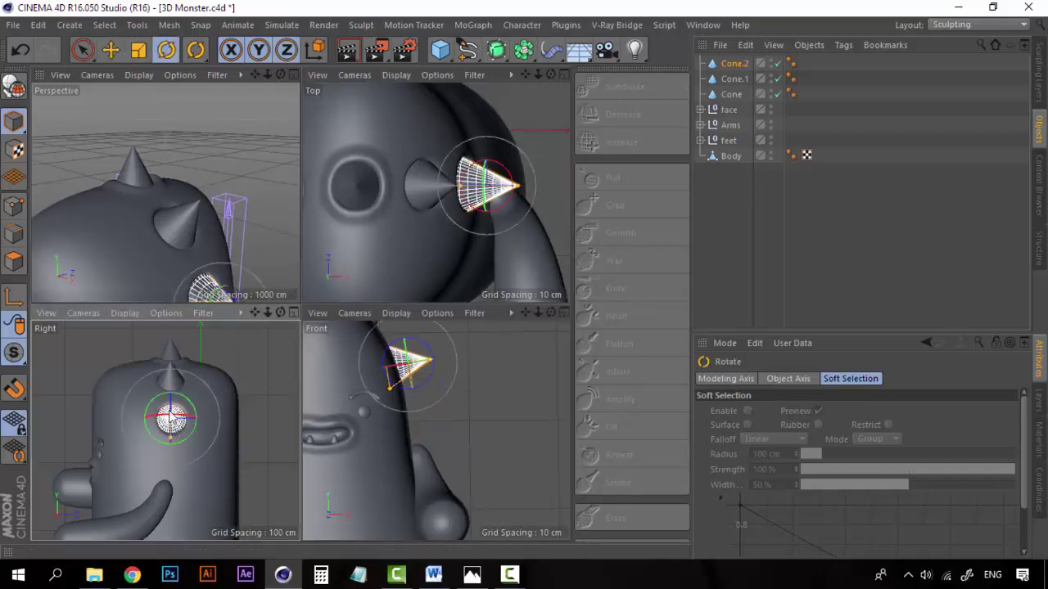
left_click_drag(170, 406, 169, 401)
key("e")
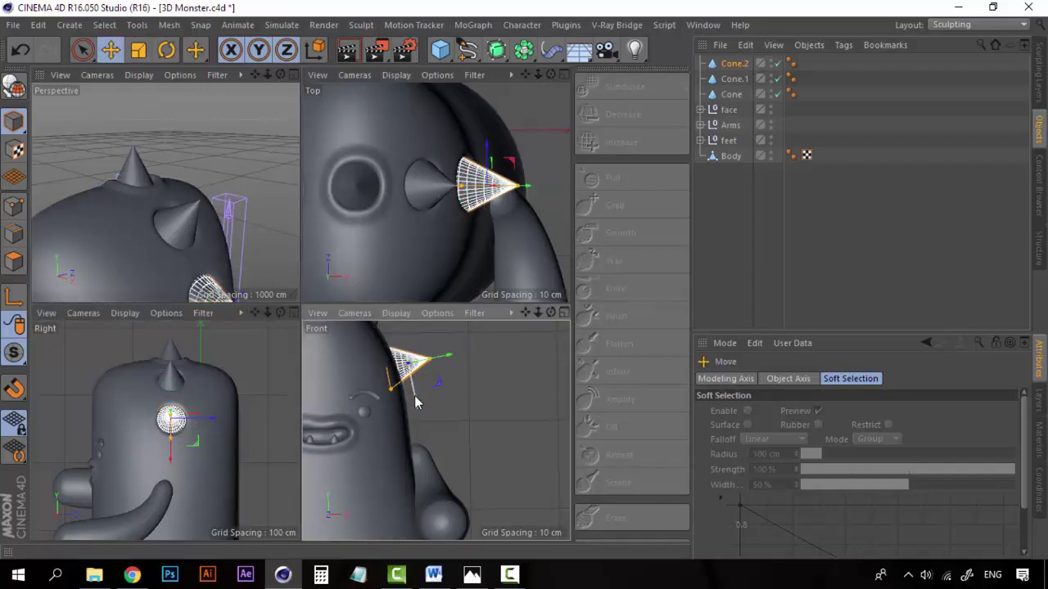
left_click_drag(264, 402, 196, 418, "alt")
left_click_drag(158, 254, 168, 180, "alt")
key("r")
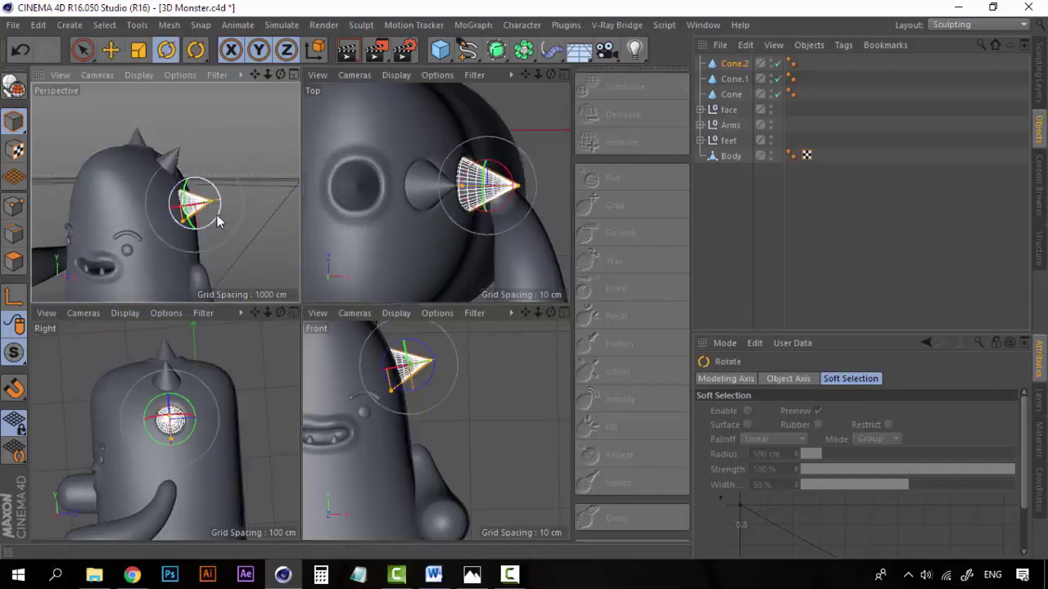
left_click_drag(220, 222, 205, 240)
key("e")
left_click(245, 175)
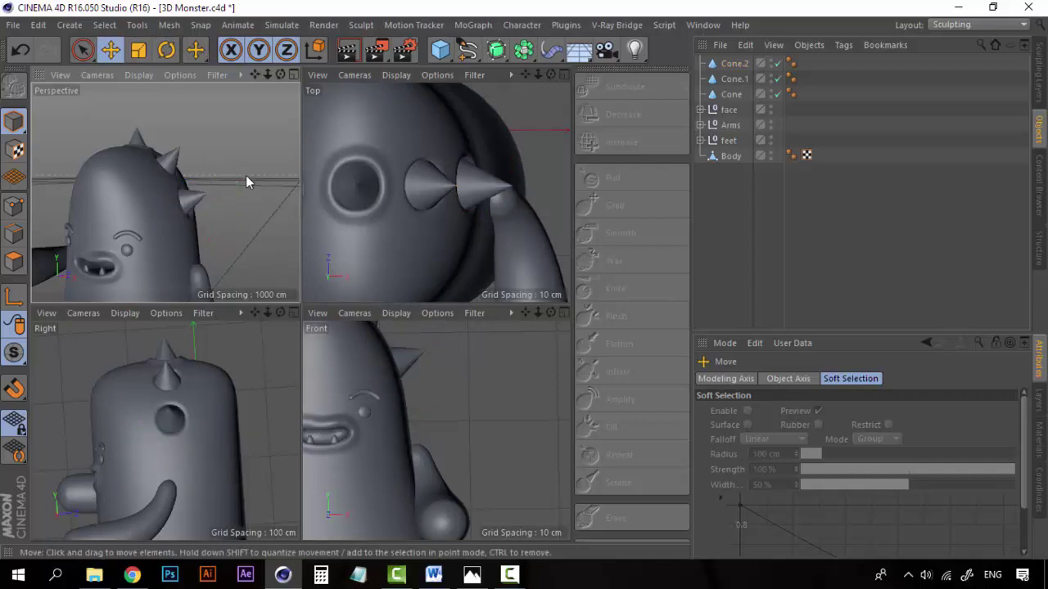
left_click_drag(222, 191, 248, 209, "alt")
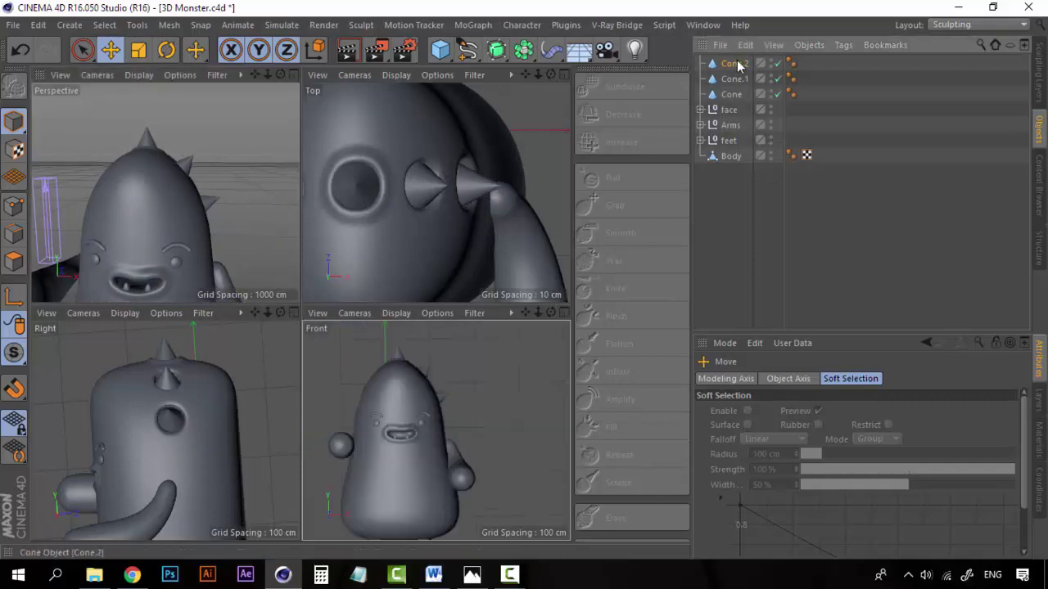
Duplicate the two side cones, Cone.1 and Cone.2, together in place.
left_click(735, 64)
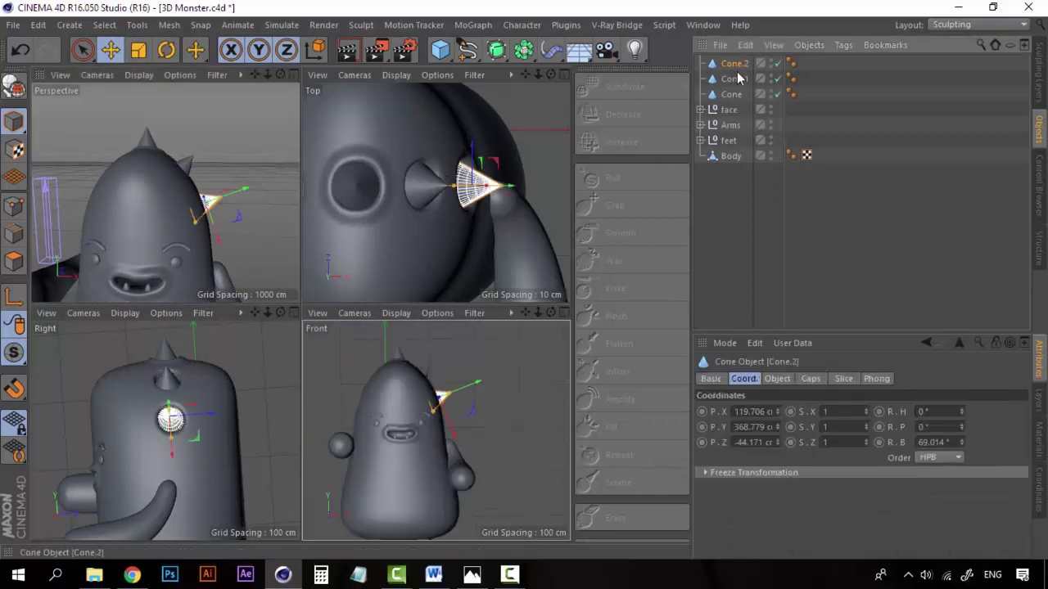
left_click(736, 79, "ctrl")
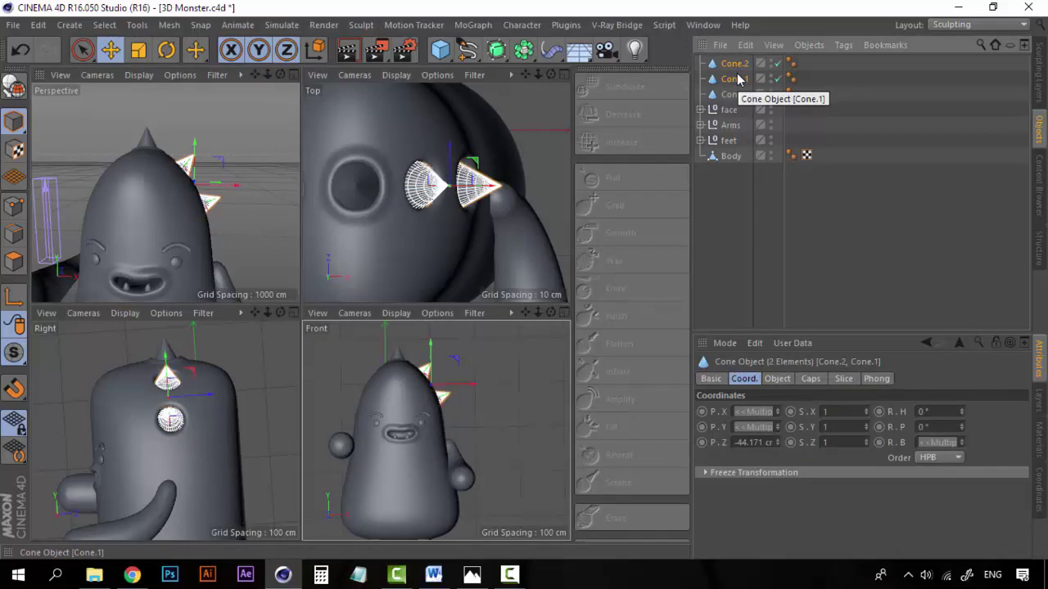
key("ctrl+c")
key("ctrl+v")
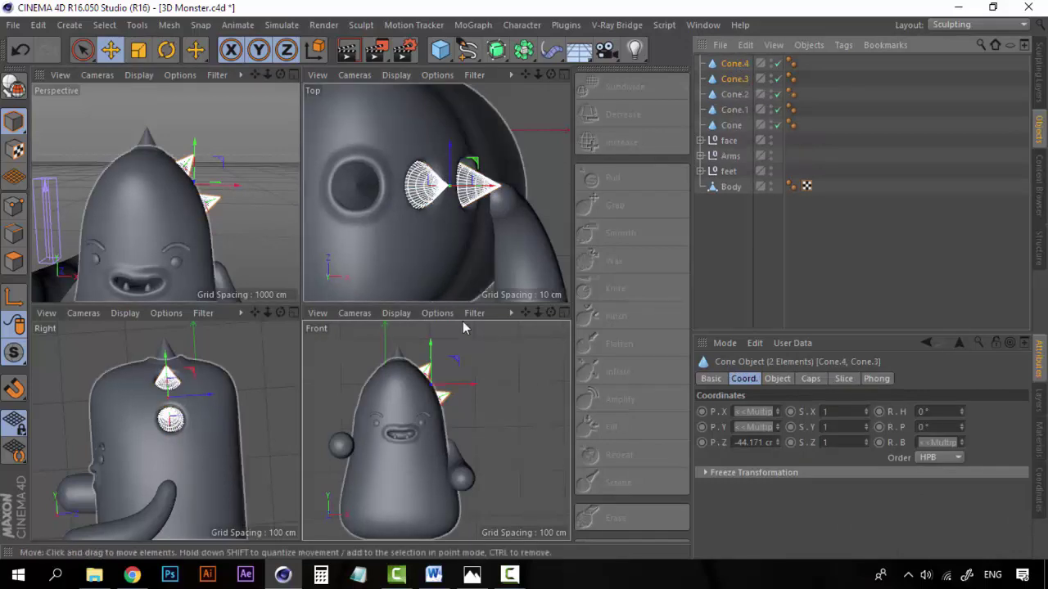
Try to move the two duplicated cones across to the opposite side of the body and rotate them together.
left_click_drag(480, 386, 379, 391)
key("r")
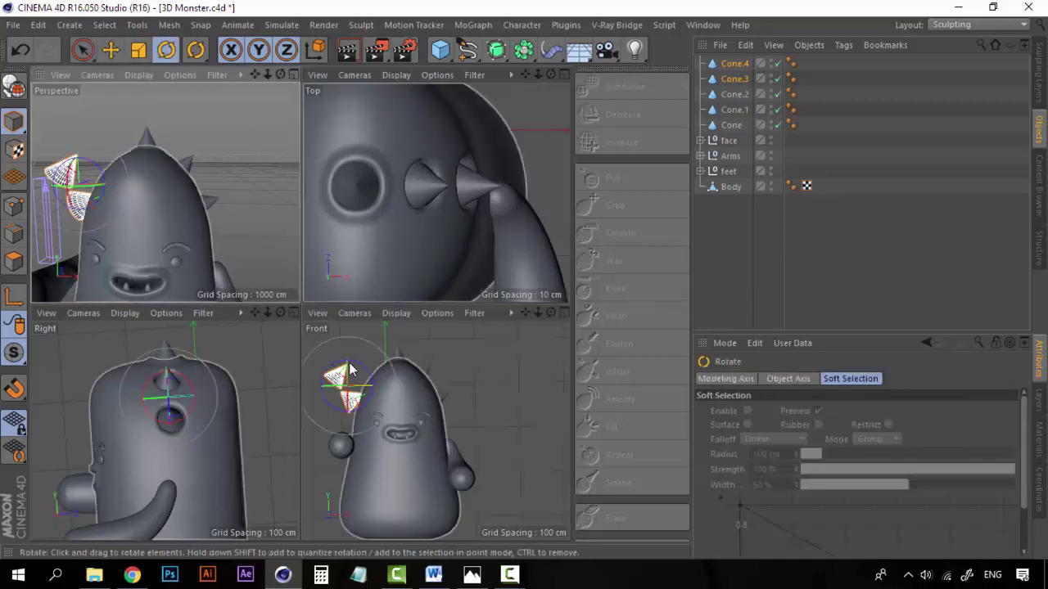
left_click_drag(356, 370, 303, 407)
key("ctrl+z")
key("ctrl+z")
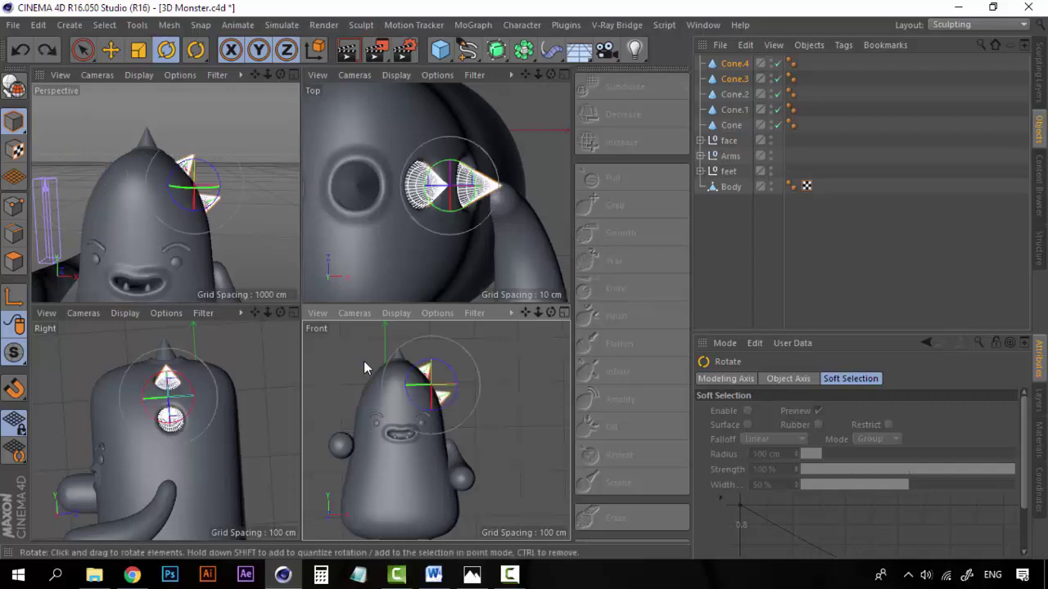
Move the duplicated cone pair along X to the opposite side of the body and rotate it to point outward there.
key("e")
left_click_drag(449, 386, 369, 379)
key("r")
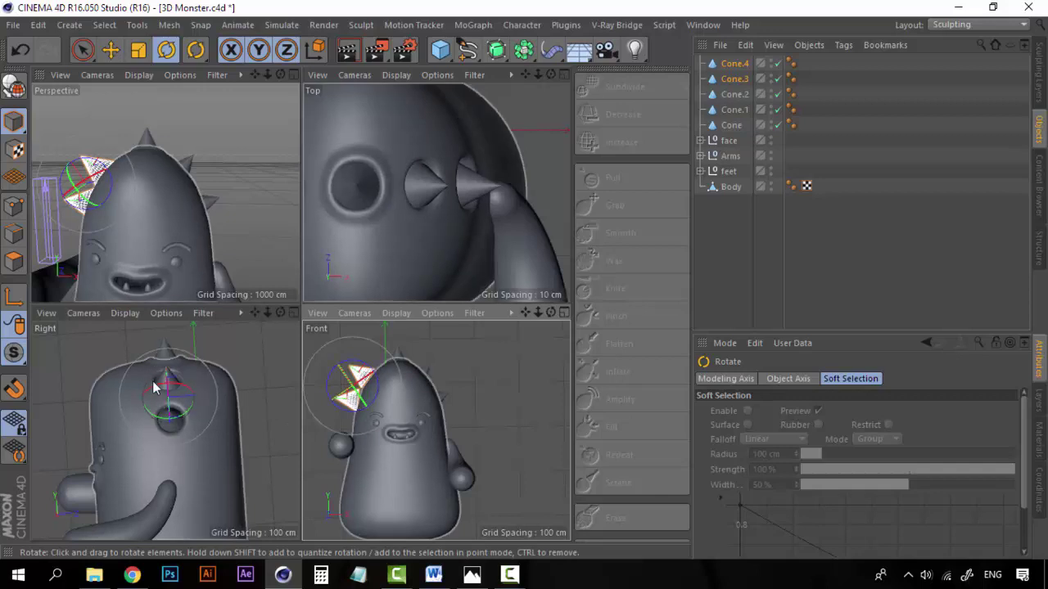
left_click_drag(125, 199, 169, 222, "alt")
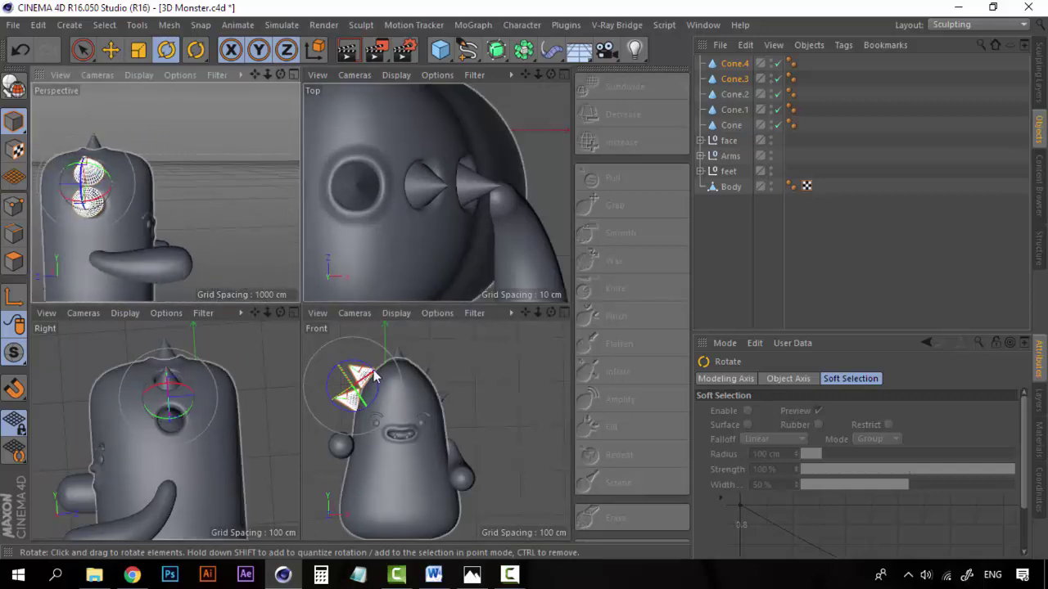
key("e")
left_click_drag(329, 358, 337, 360)
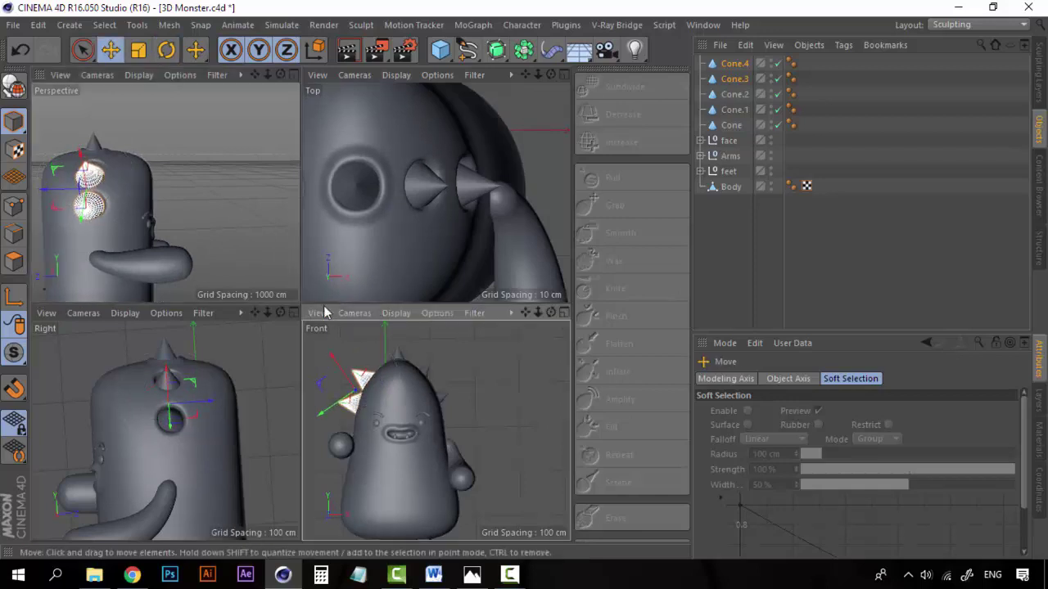
Shift the upper copied cone up along the body, and the lower one about 6 cm along Z and 2 cm up.
left_click(757, 233)
left_click(362, 380)
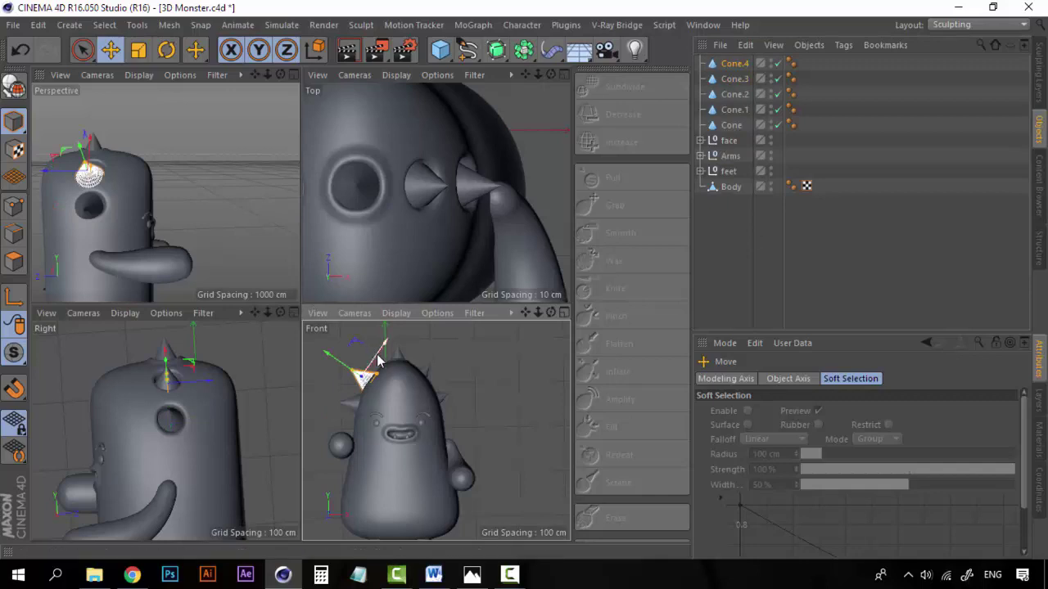
left_click_drag(381, 363, 383, 354)
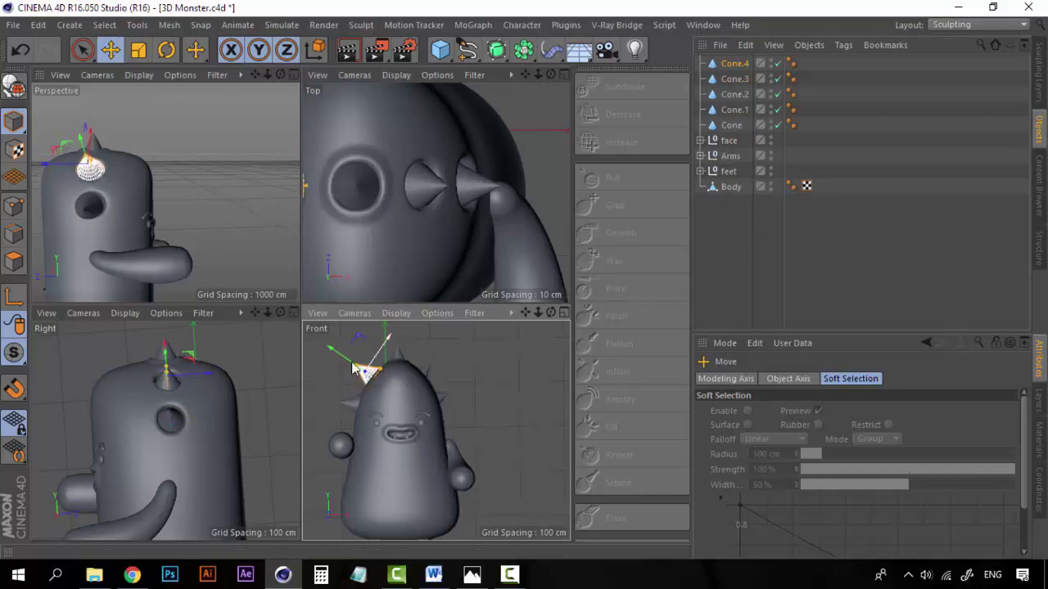
left_click(85, 204)
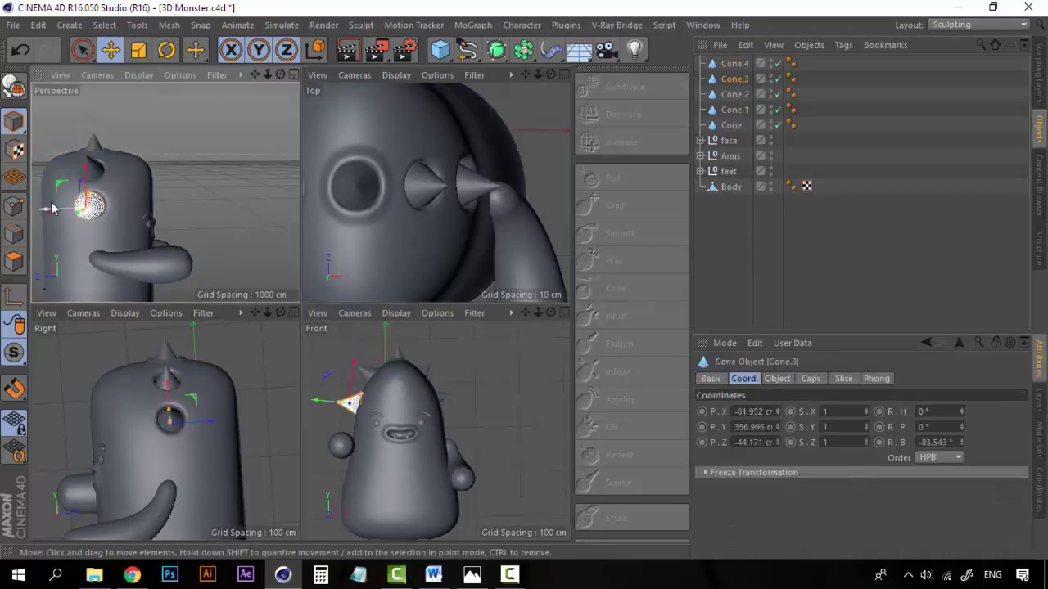
left_click_drag(51, 208, 56, 209)
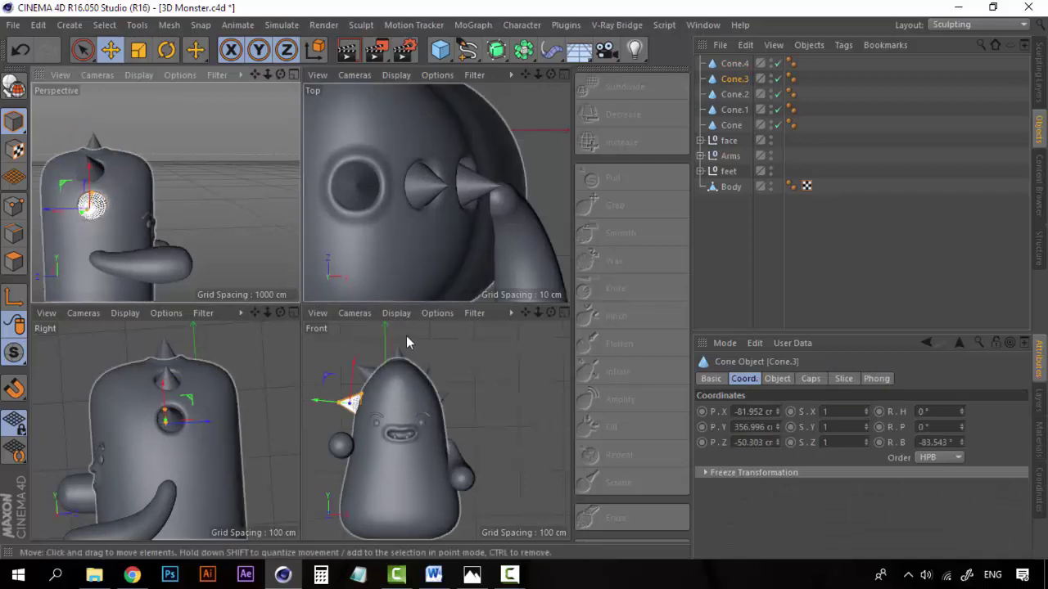
left_click_drag(354, 366, 354, 369)
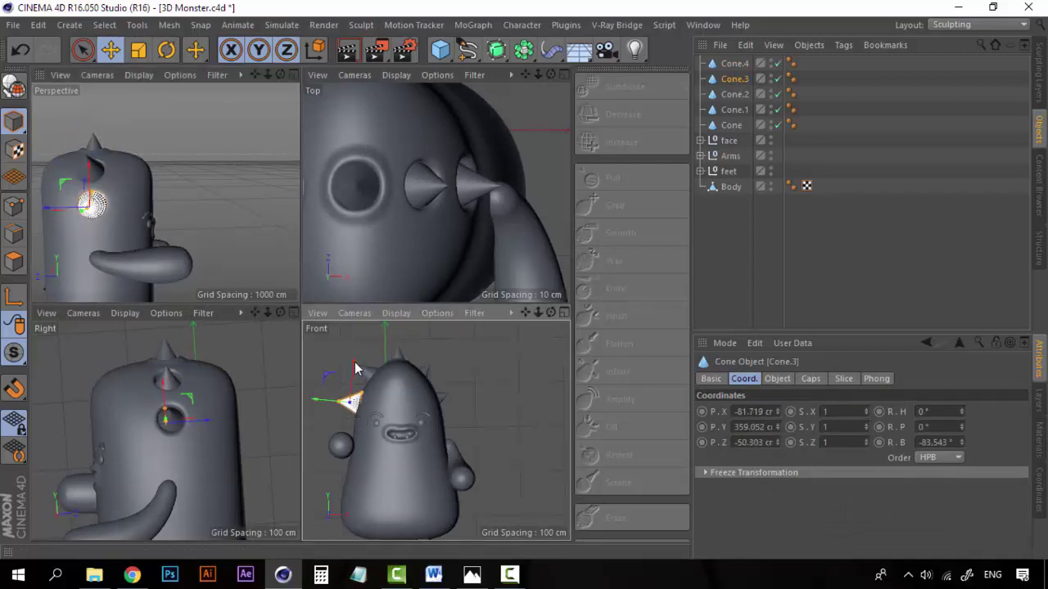
left_click(725, 280)
Push the upper and lower copied cones individually inward so their bases sit in the body's sockets.
scroll(367, 395, "up", 2)
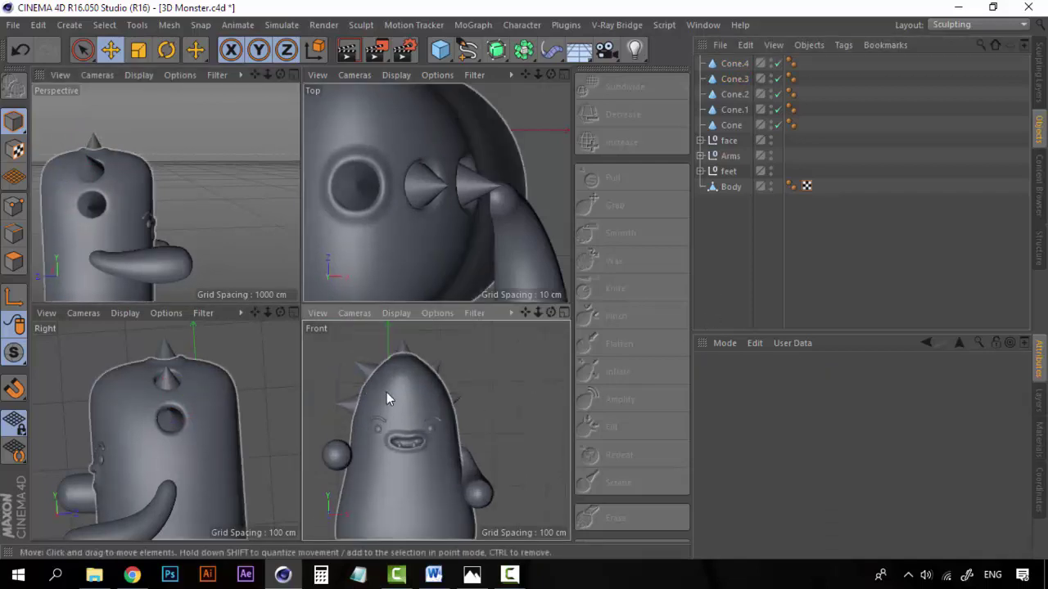
left_click(330, 351)
left_click_drag(329, 350, 338, 357)
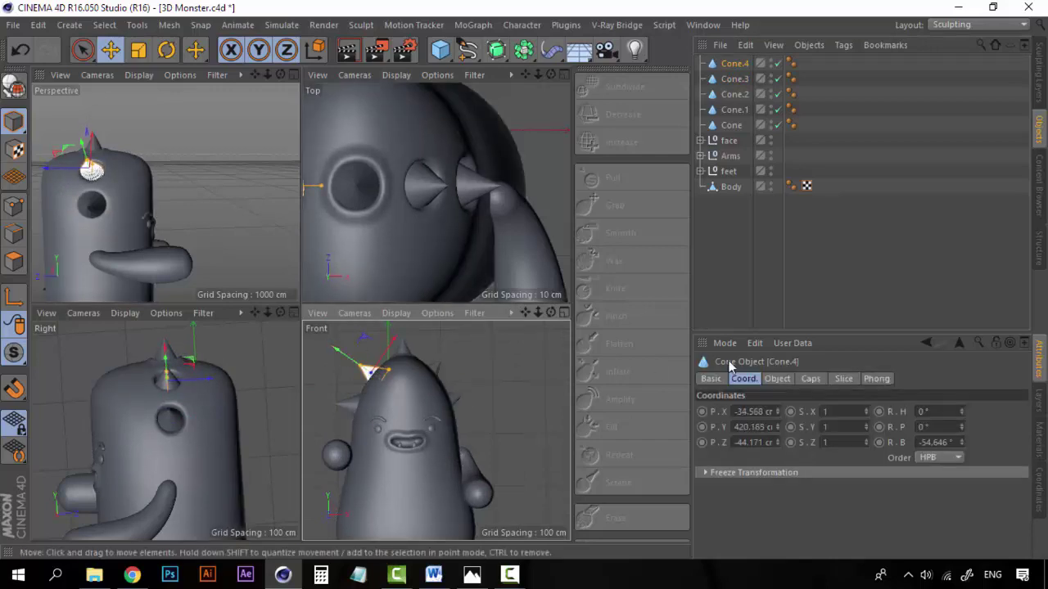
left_click(738, 272)
left_click(367, 374)
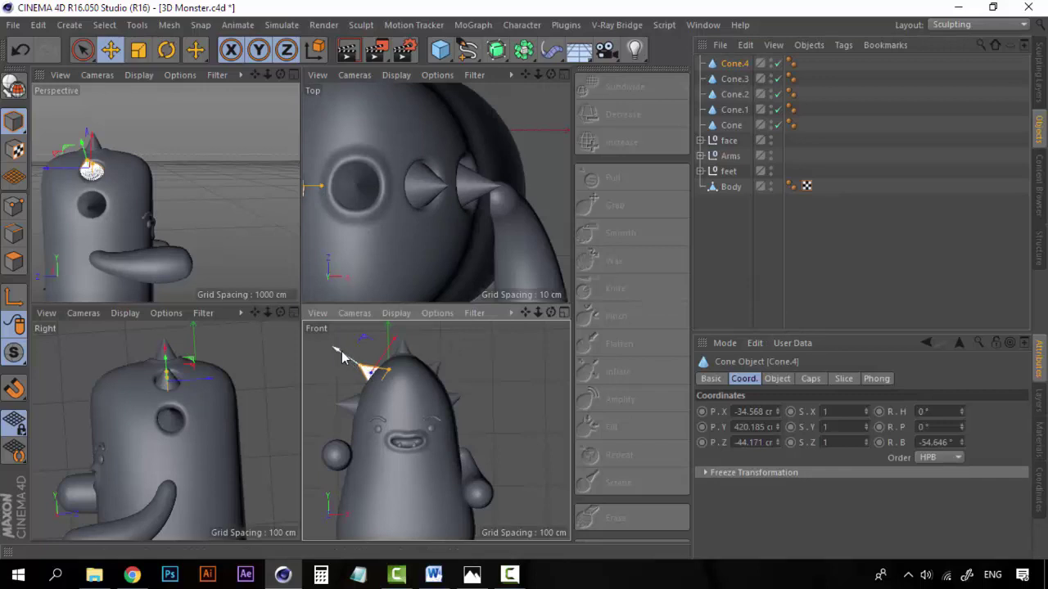
left_click_drag(342, 357, 340, 355)
left_click(348, 405)
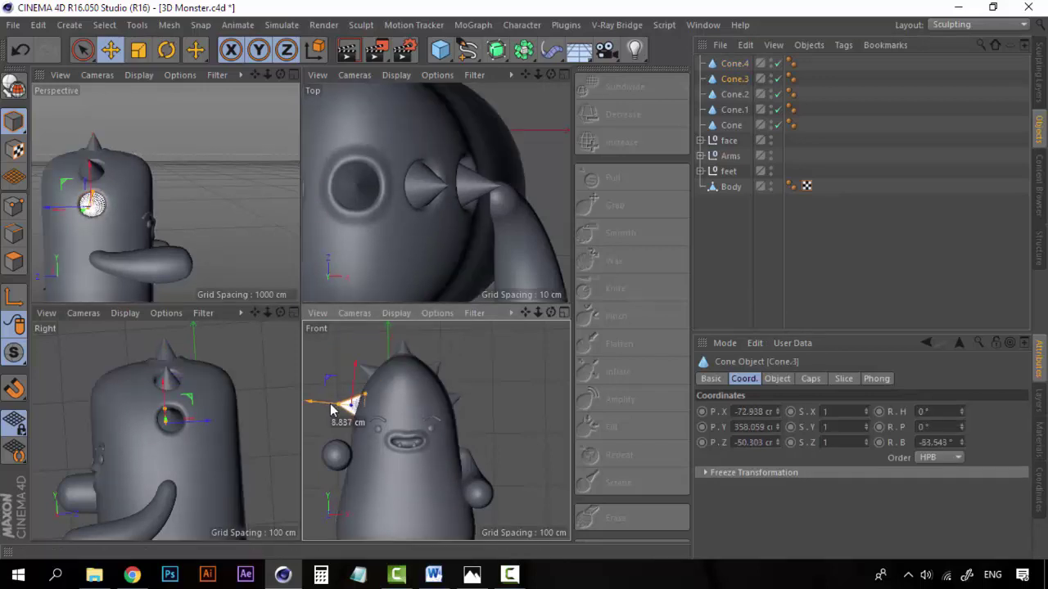
left_click(718, 270)
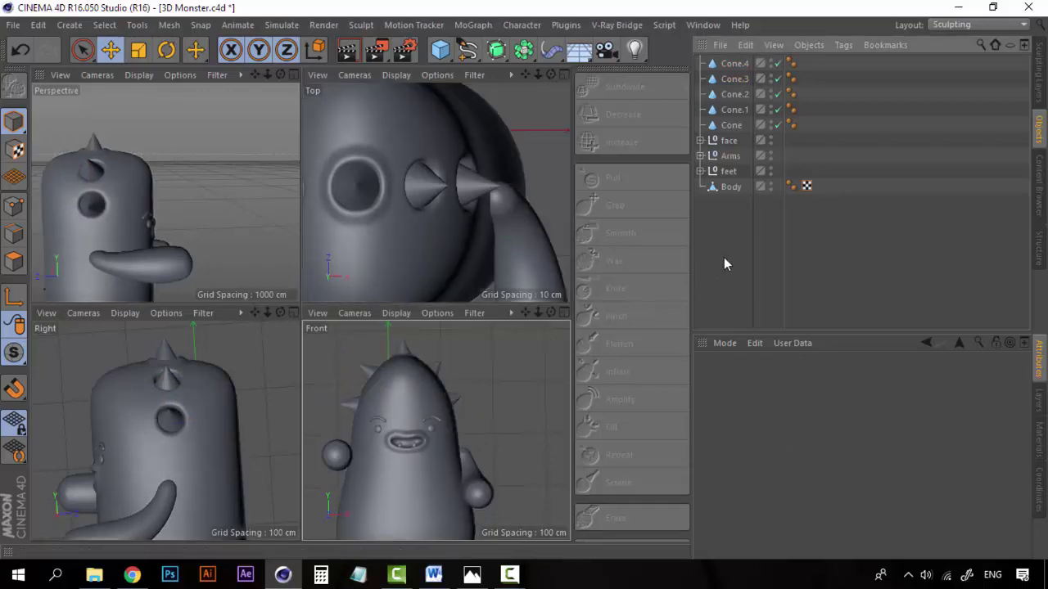
Raise a rim on the body around the upper side cone using the Pull brush at size 15.
left_click(294, 74)
left_click_drag(427, 241, 291, 374, "alt")
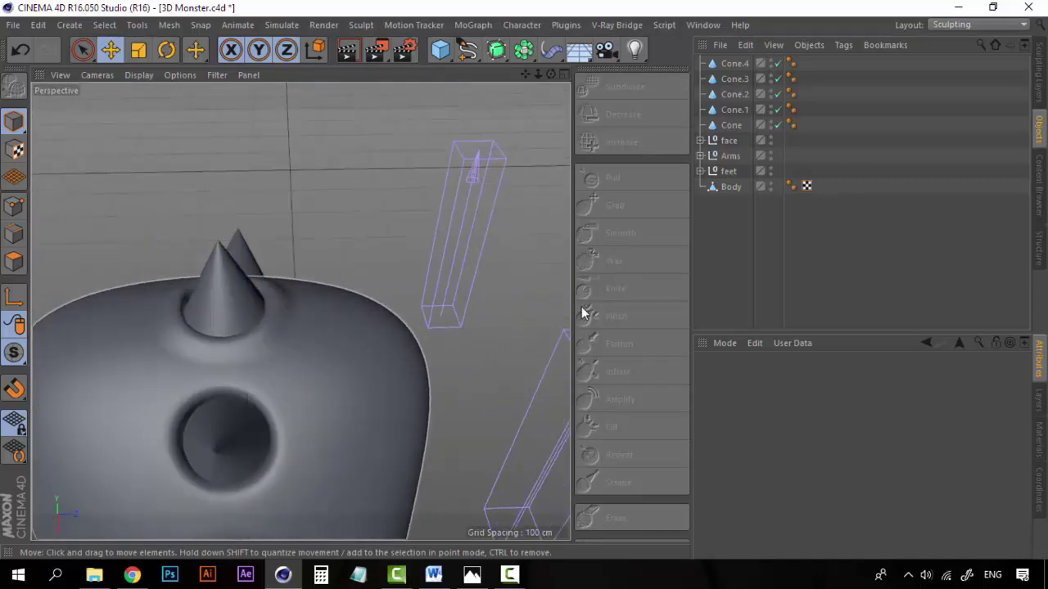
left_click(721, 187)
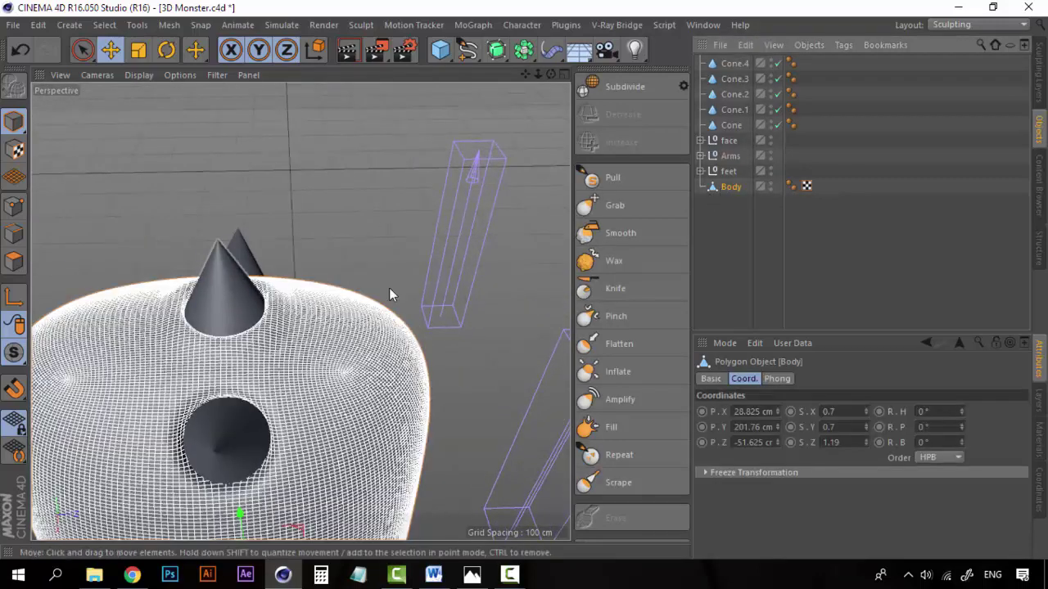
left_click(613, 178)
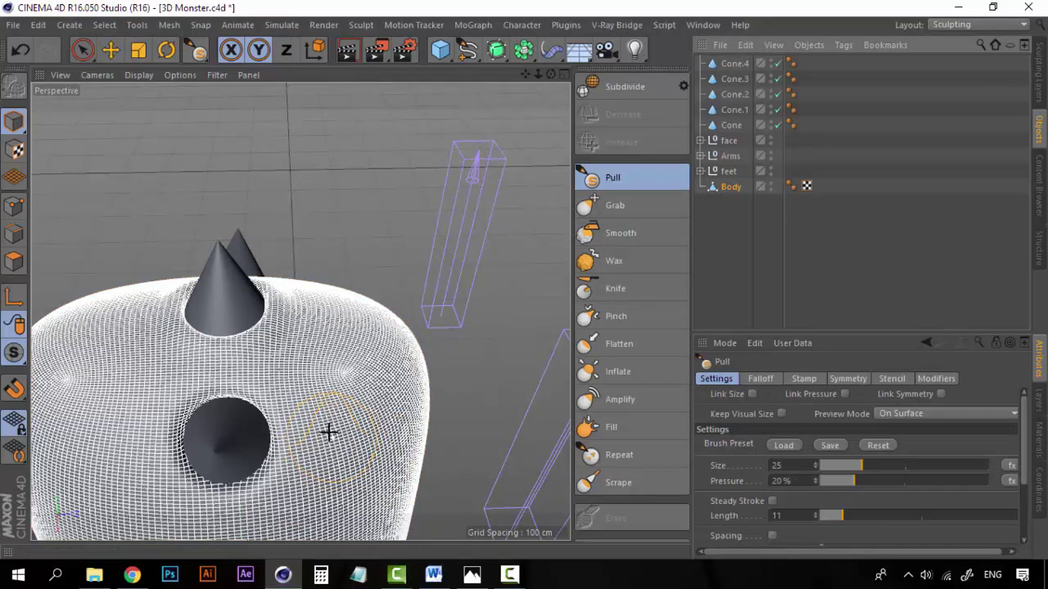
left_click_drag(328, 433, 344, 382, "alt")
scroll(347, 355, "up", 4)
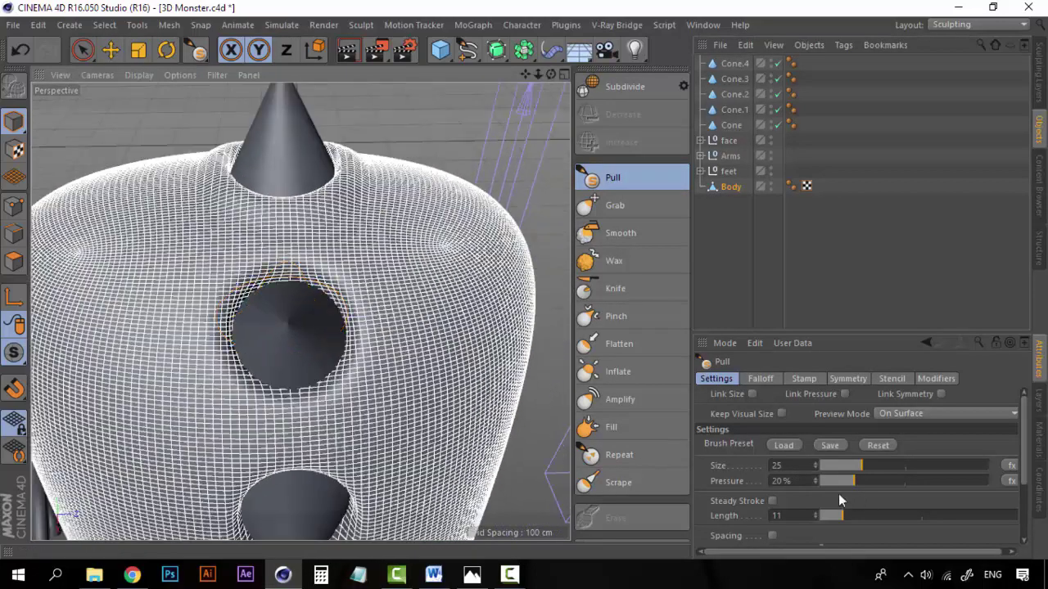
double_click(794, 465)
type("15")
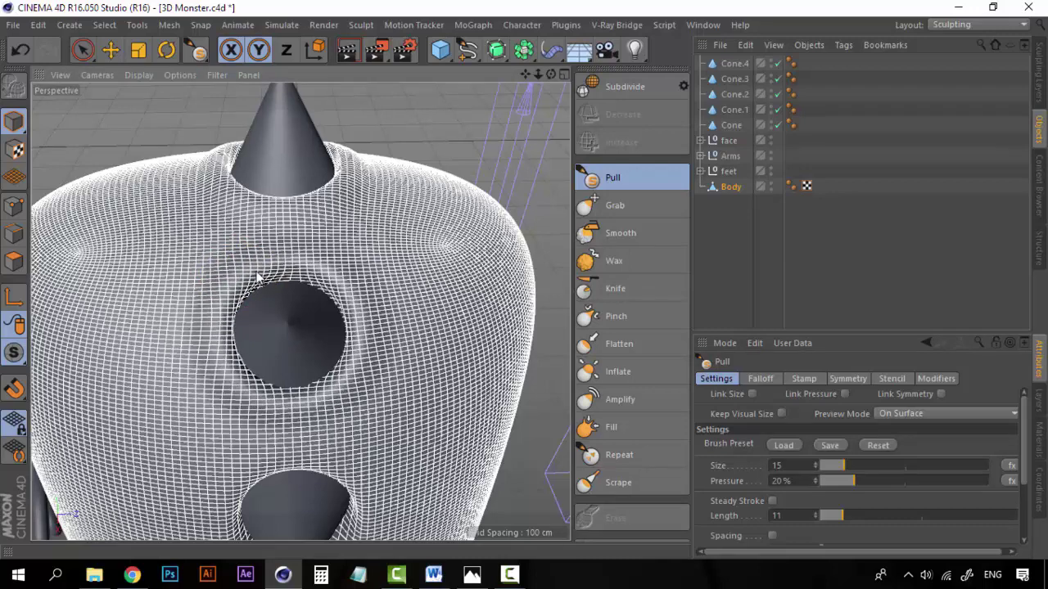
Build up a matching rim around the lower cone on the same side with the Pull brush.
key("space")
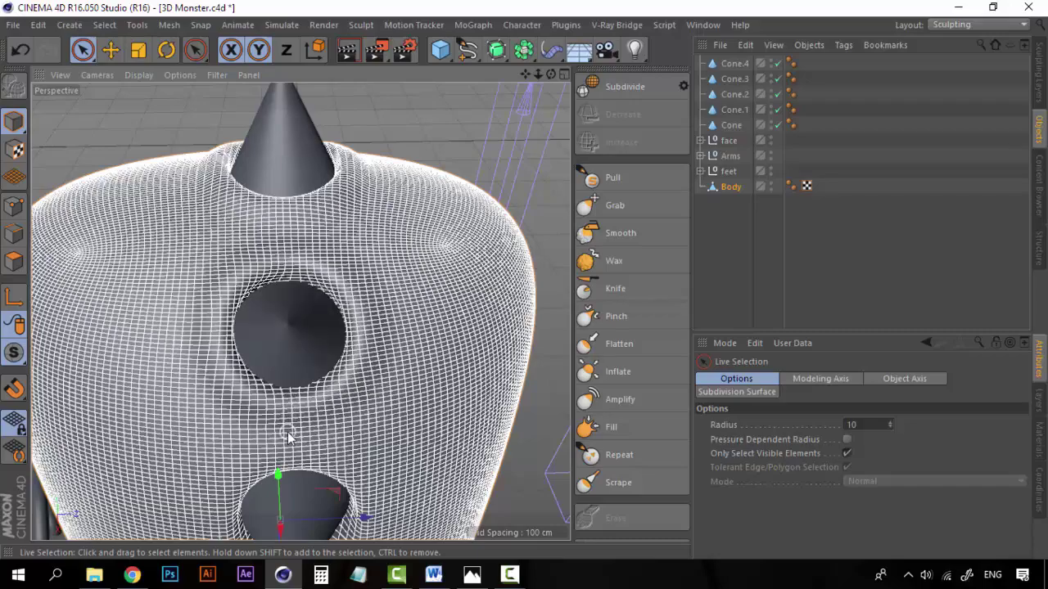
middle_click_drag(288, 431, 300, 303, "alt")
left_click_drag(300, 303, 224, 366, "alt")
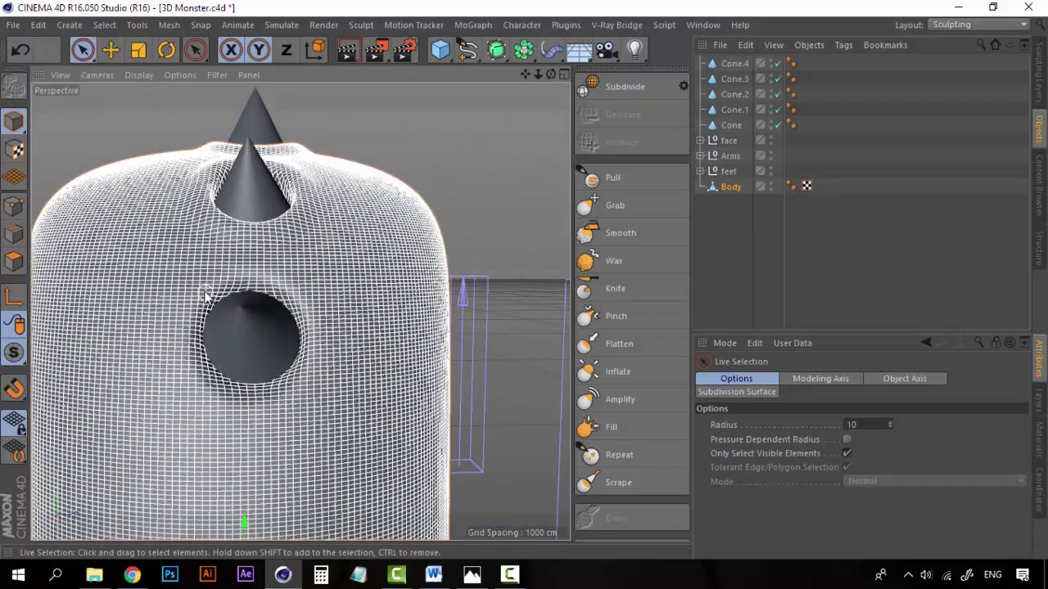
left_click(657, 182)
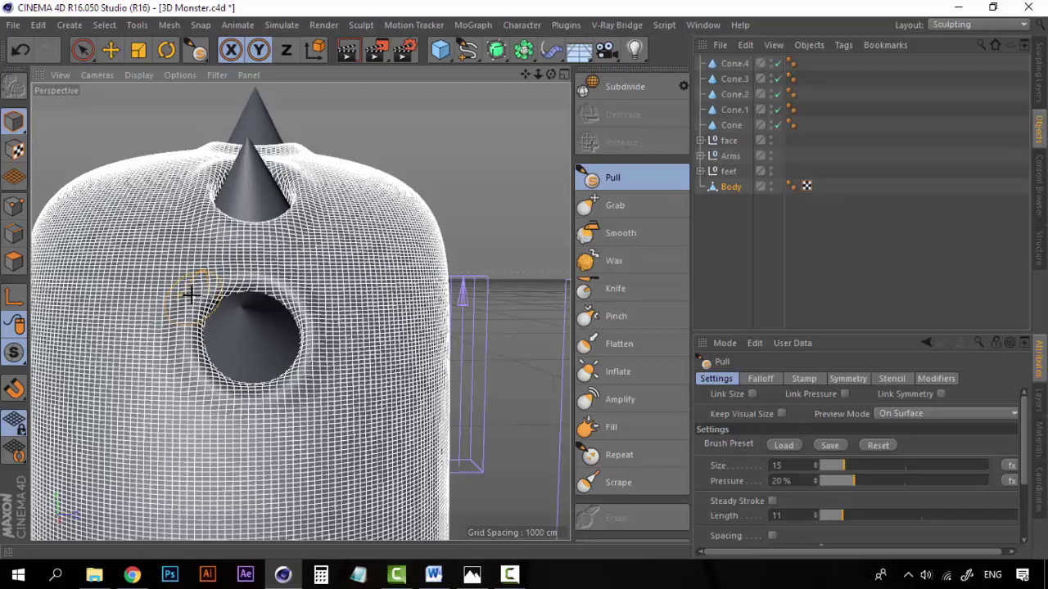
Pull up rims around both cones on the opposite side of the body, and deselect the body.
mouse_move(152, 285)
left_mouse_down("alt")
mouse_move(442, 304)
mouse_move(330, 287)
mouse_move(426, 296)
mouse_move(445, 313)
mouse_move(259, 332)
left_mouse_up("alt")
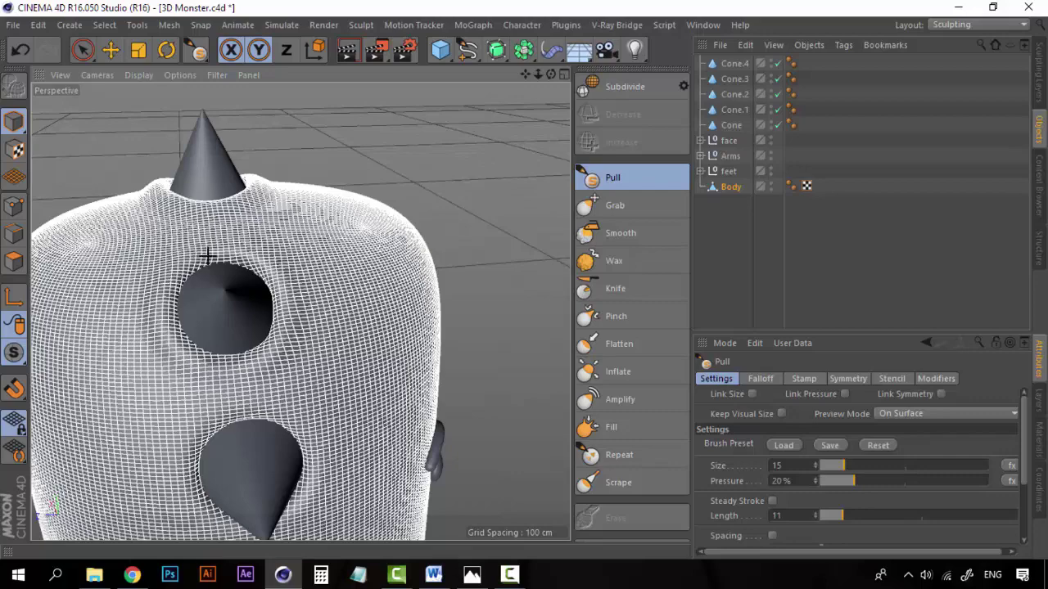
left_click_drag(210, 398, 196, 323, "alt")
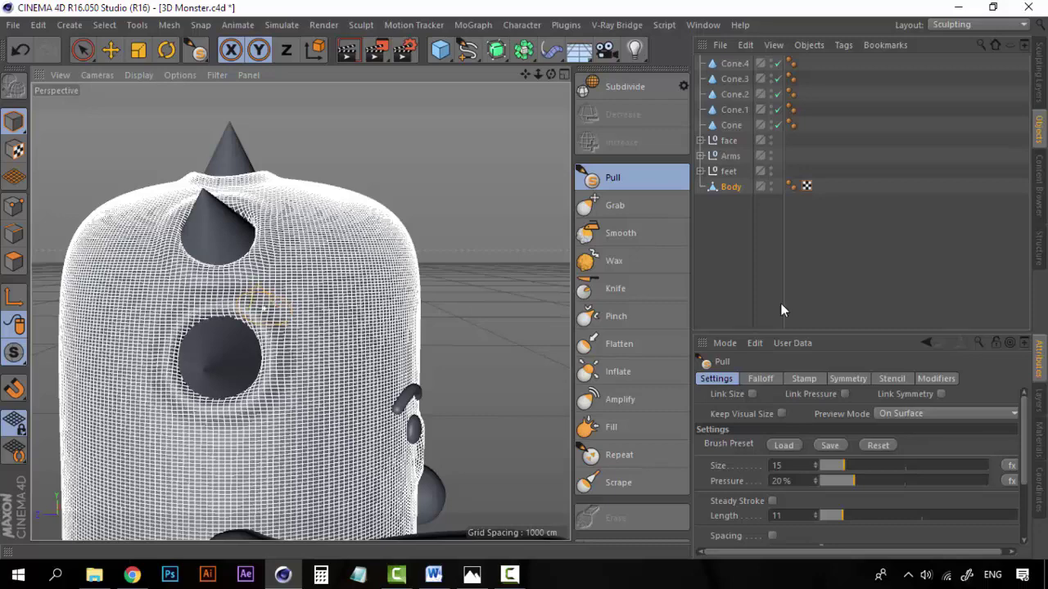
left_click(732, 236)
mouse_move(388, 270)
left_mouse_down("alt")
mouse_move(75, 276)
mouse_move(228, 407)
mouse_move(207, 412)
mouse_move(234, 402)
left_mouse_up("alt")
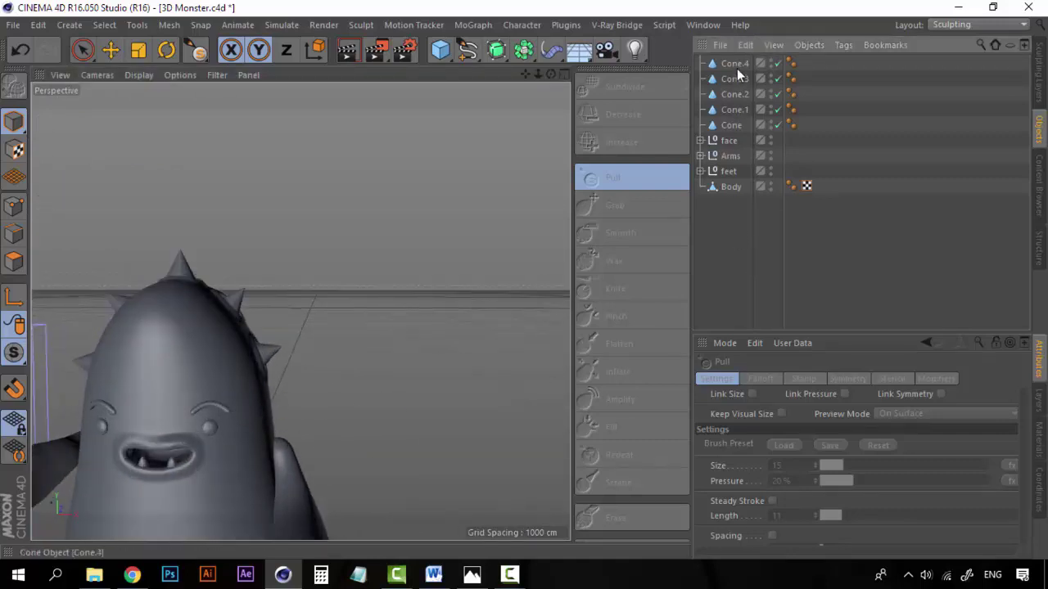
scroll(212, 388, "down", 3)
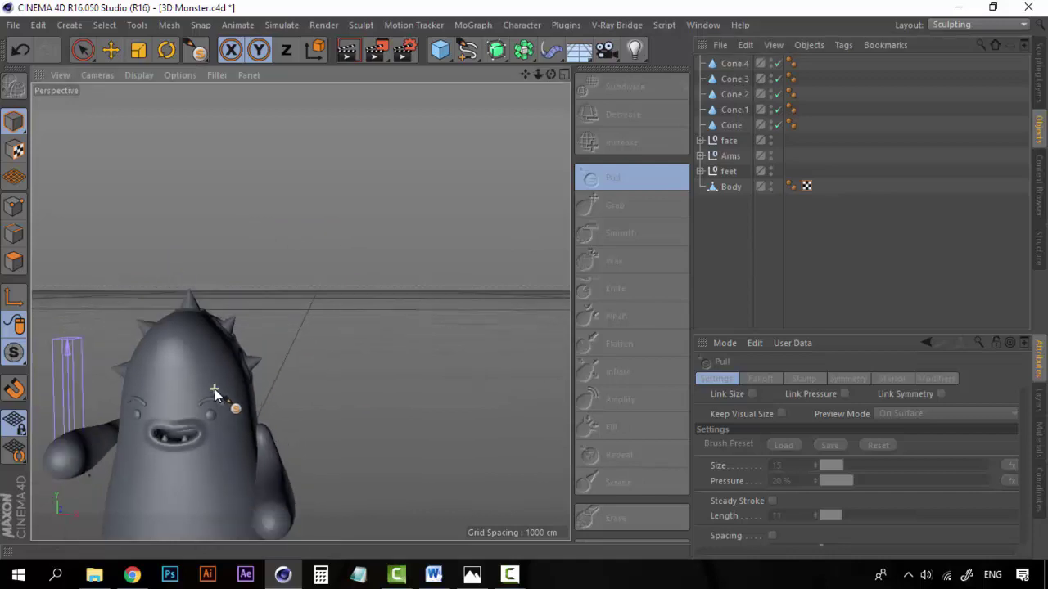
Add a sphere primitive and raise it vertically until it sits above the monster's head.
left_click_drag(176, 397, 303, 328, "alt")
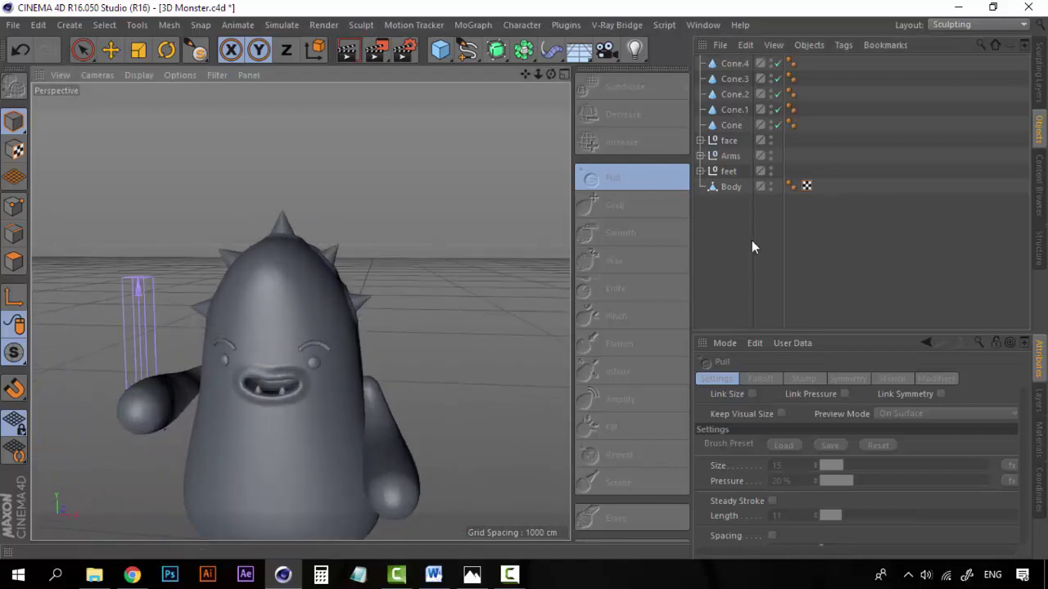
left_click(439, 50)
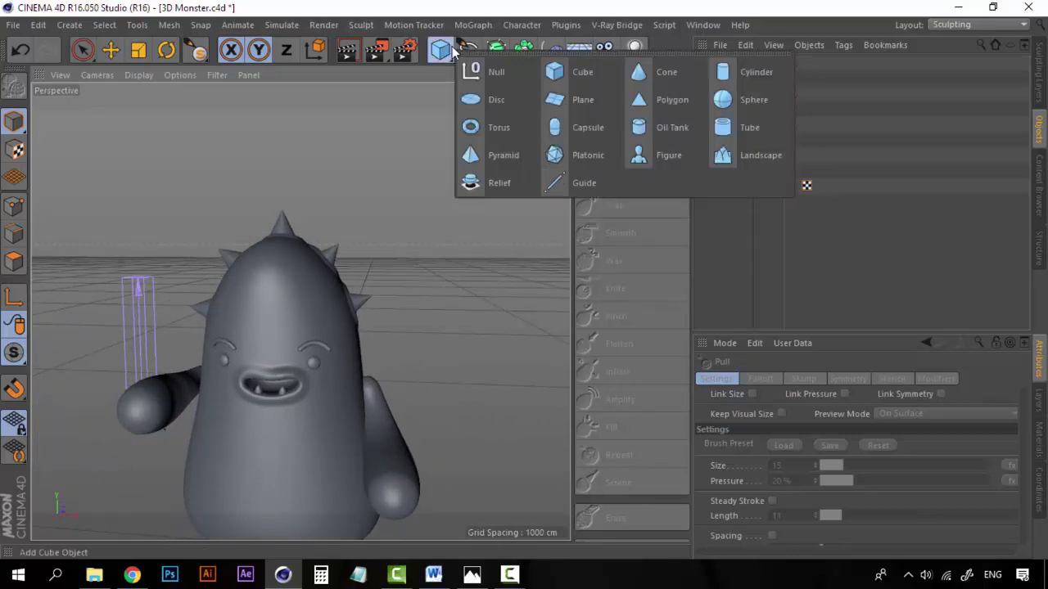
left_click(748, 98)
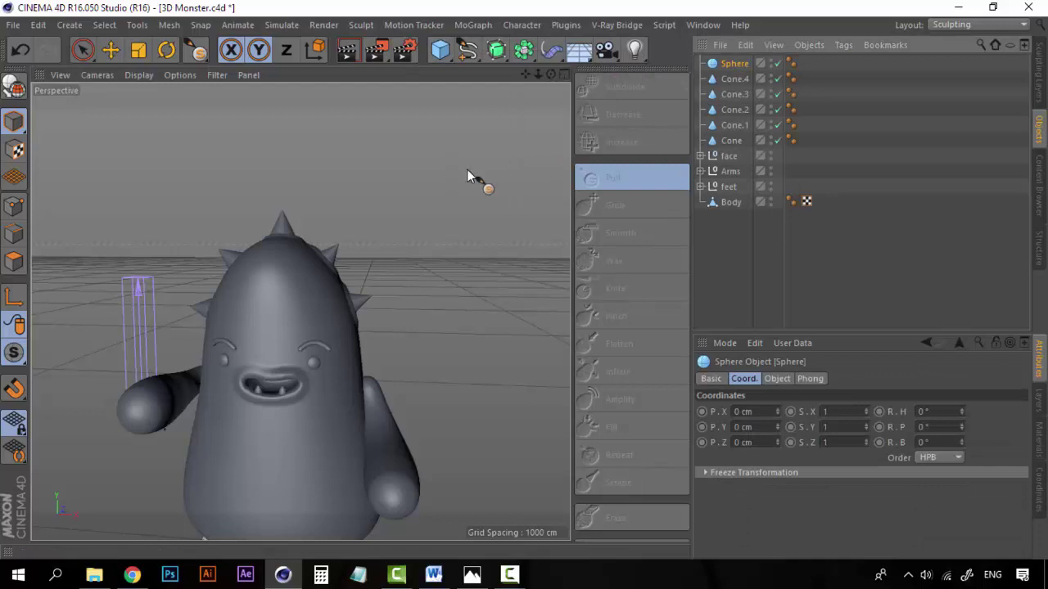
scroll(355, 337, "down", 3)
key("e")
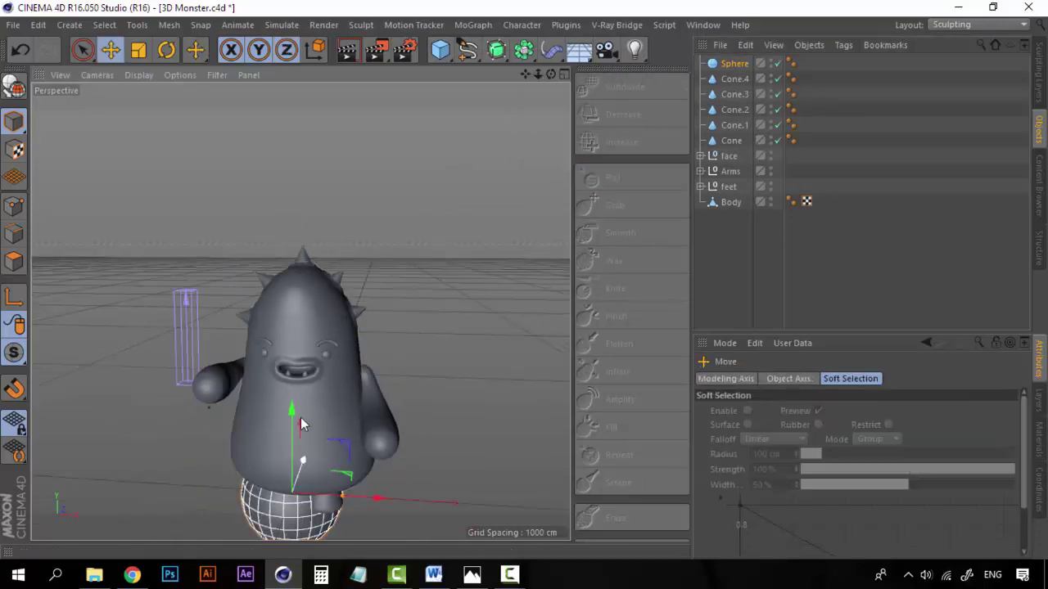
left_click_drag(293, 411, 311, 159)
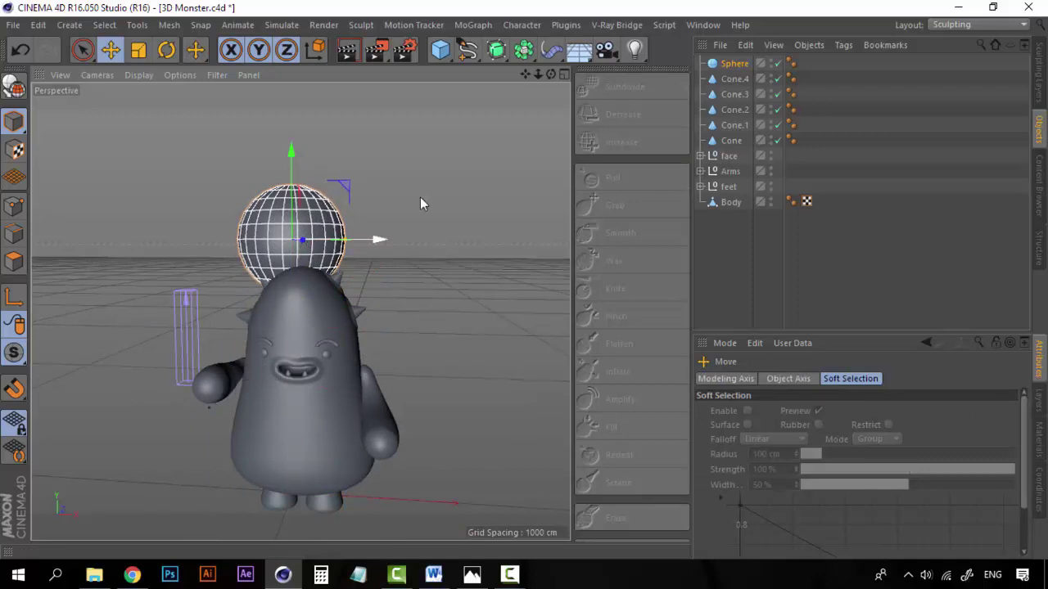
Set the sphere's segments to 100.
left_click(733, 65)
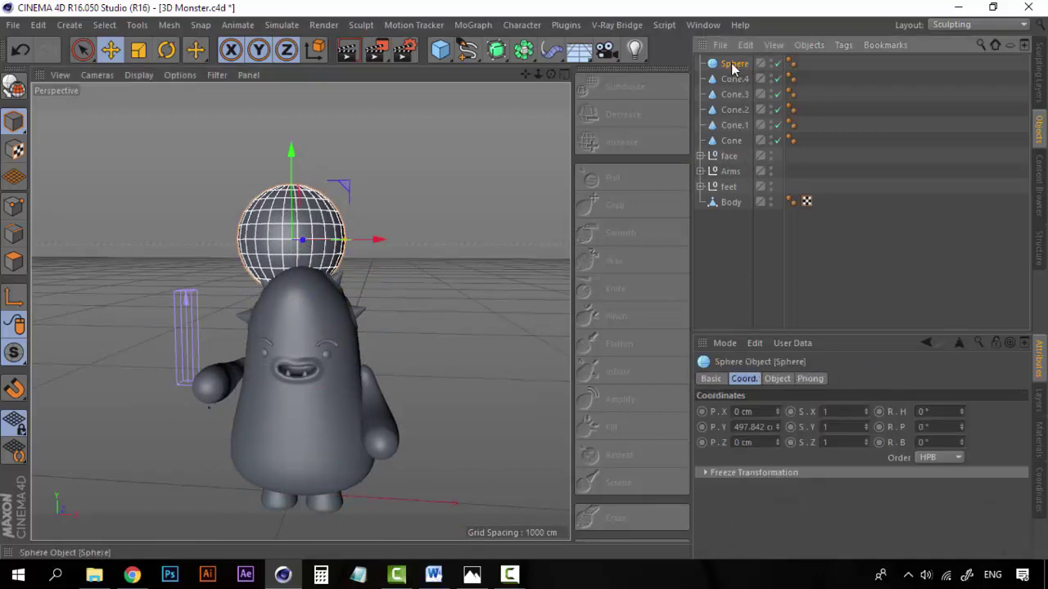
left_click(787, 378)
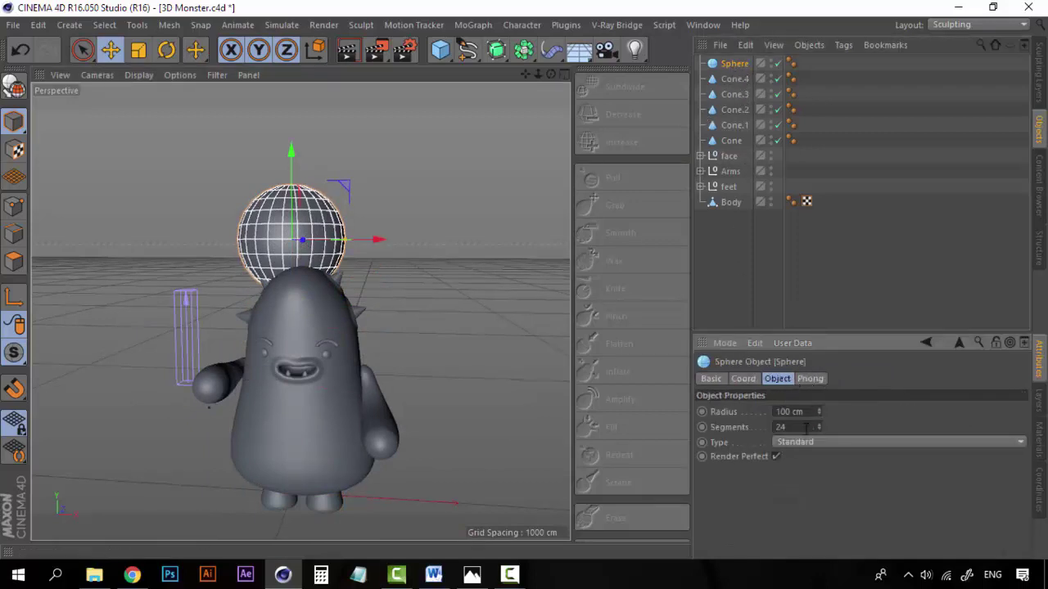
left_click(795, 427)
type("100")
key("Return")
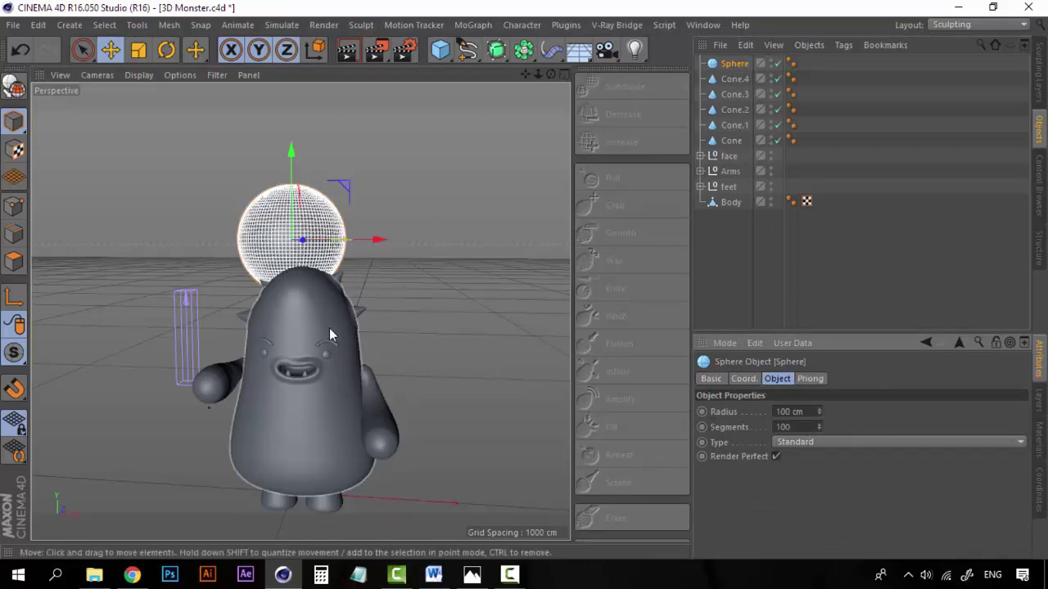
Try radii of 20 cm, 40 cm and 30 cm on the sphere to compare its size with the monster.
left_click_drag(327, 335, 250, 245, "alt")
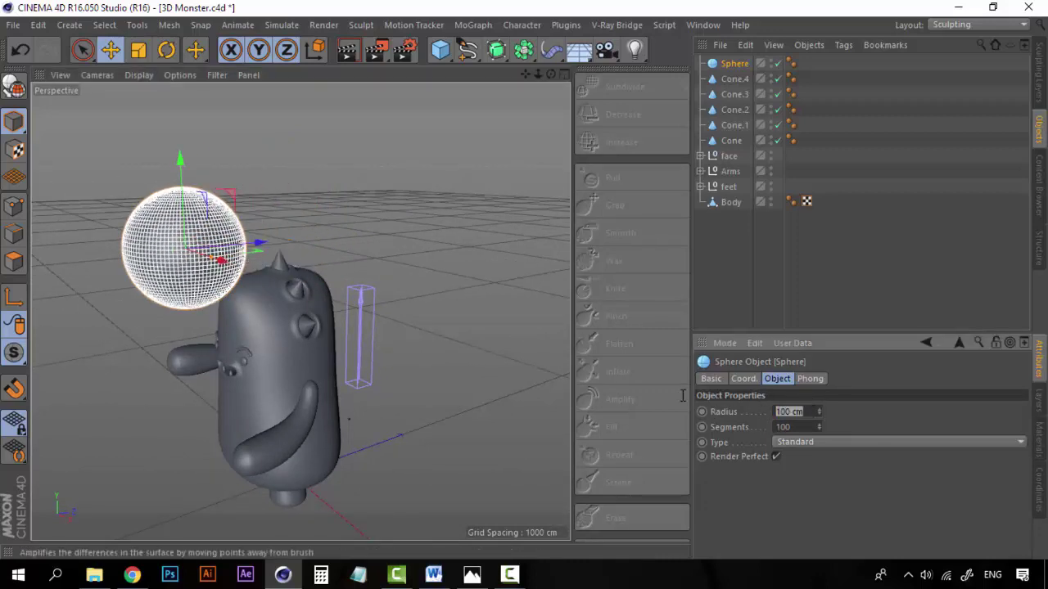
double_click(798, 412)
type("20")
key("Return")
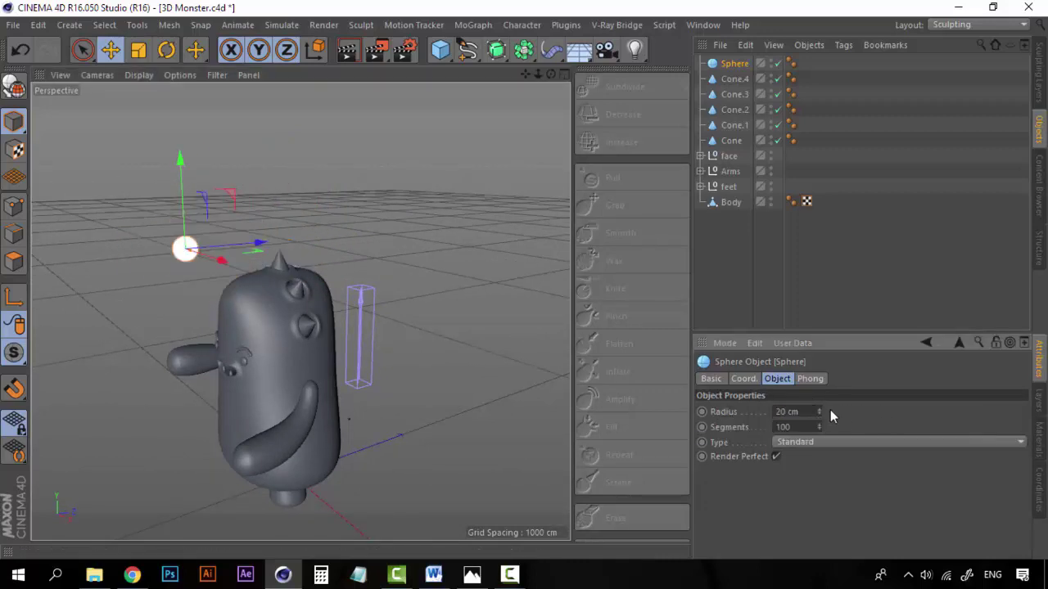
left_click_drag(811, 414, 711, 412)
type("40")
key("Return")
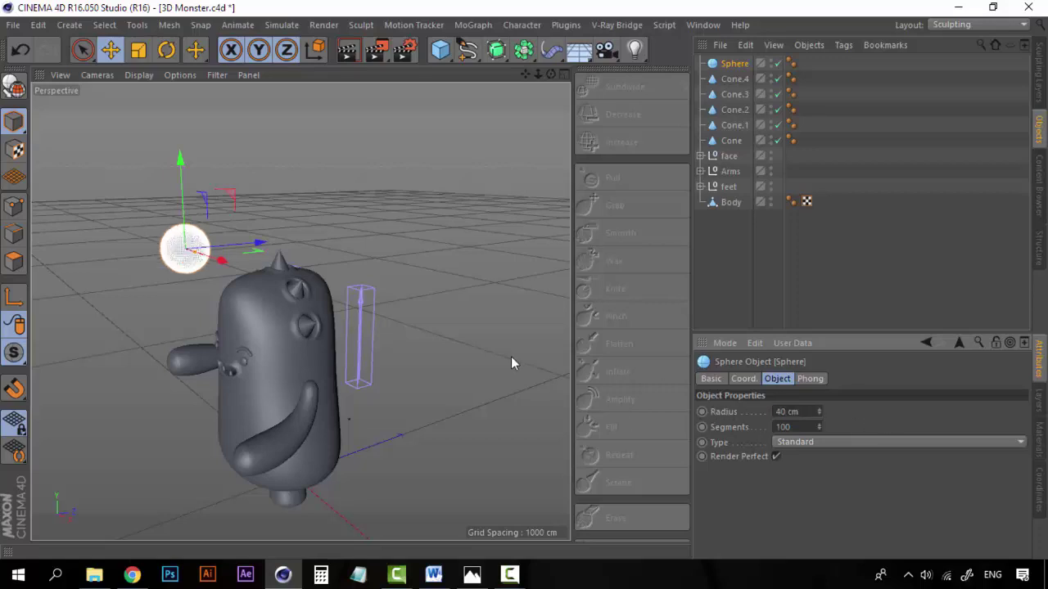
left_click_drag(271, 316, 423, 283, "alt")
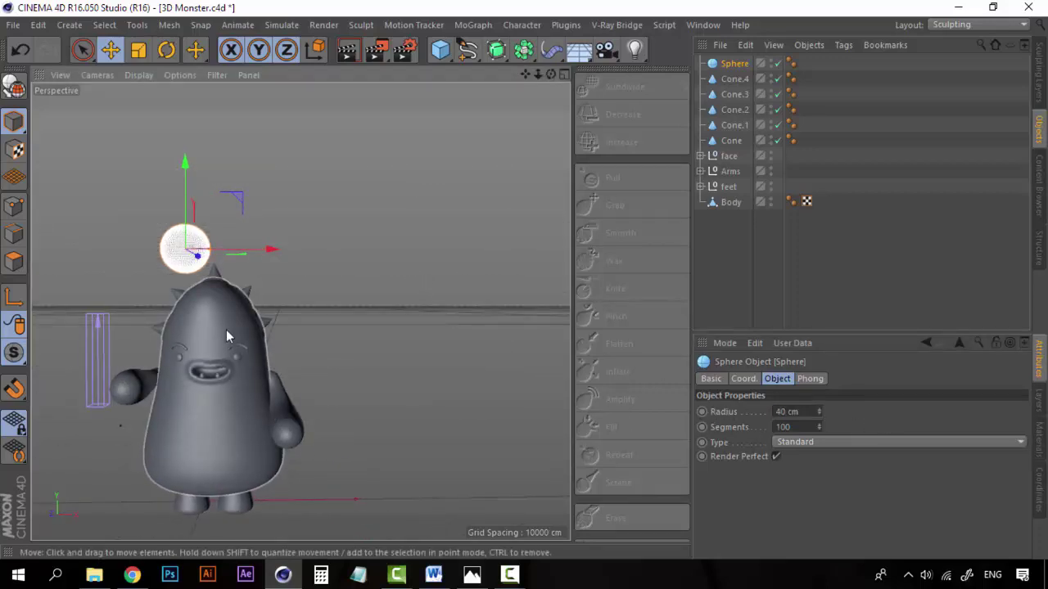
left_click_drag(226, 330, 294, 345, "alt")
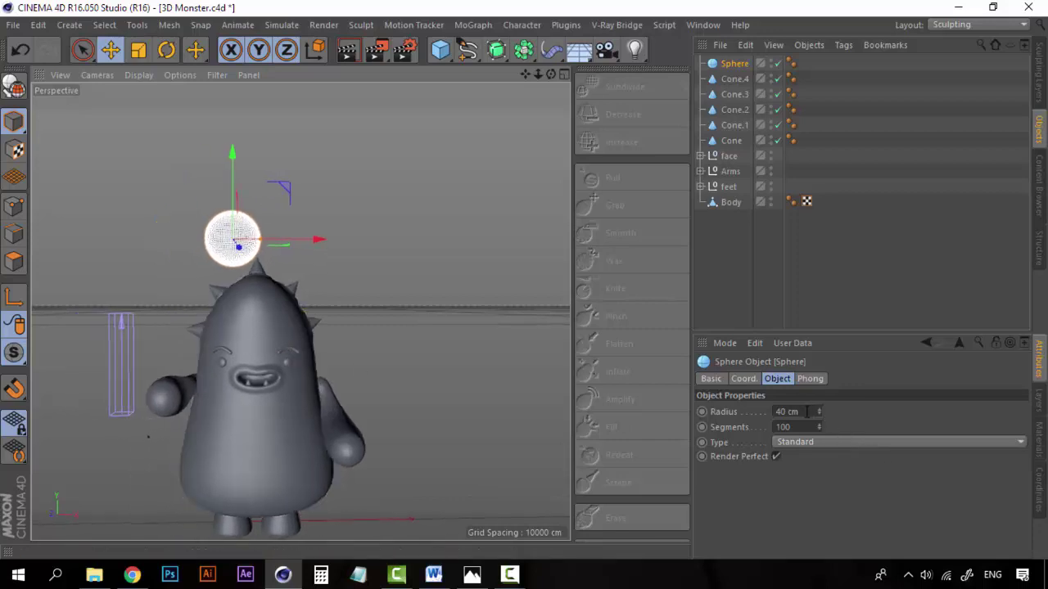
double_click(787, 412)
type("30")
key("Return")
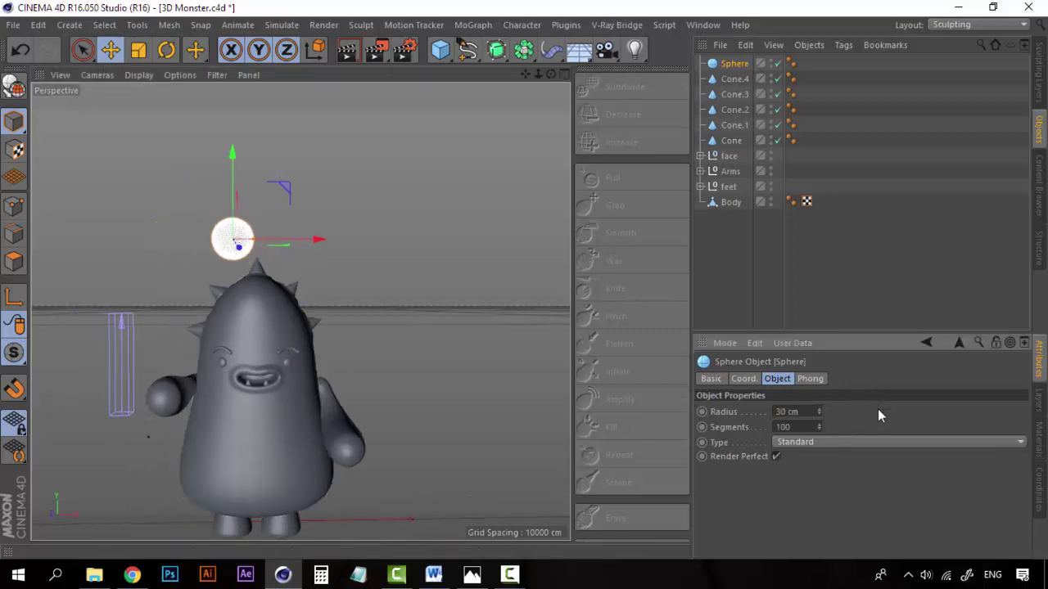
Set the sphere's radius to 35 cm.
double_click(789, 411)
type("35")
key("Return")
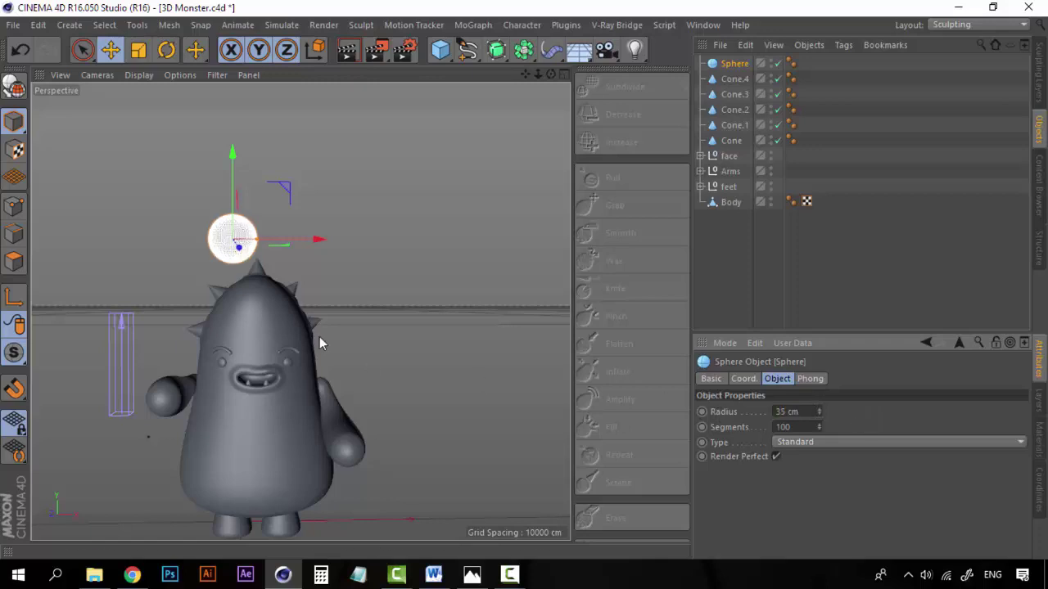
Using the Front view, place the sphere beside the monster's head and a copy of it above the hand on the opposite side.
left_click(564, 75)
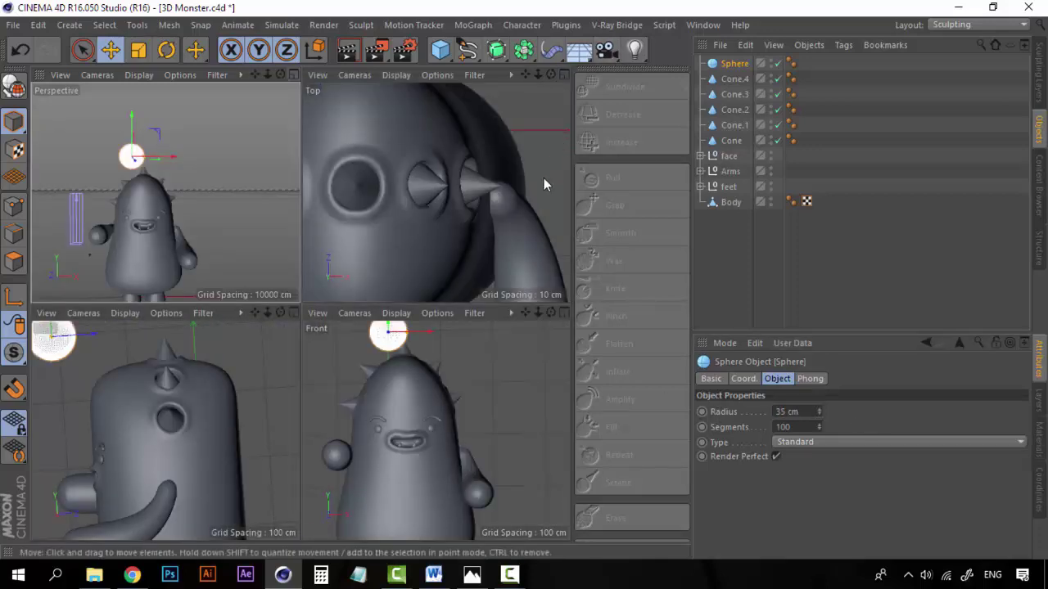
scroll(418, 436, "down", 3)
left_click_drag(425, 351, 506, 405)
key("ctrl+c")
key("ctrl+v")
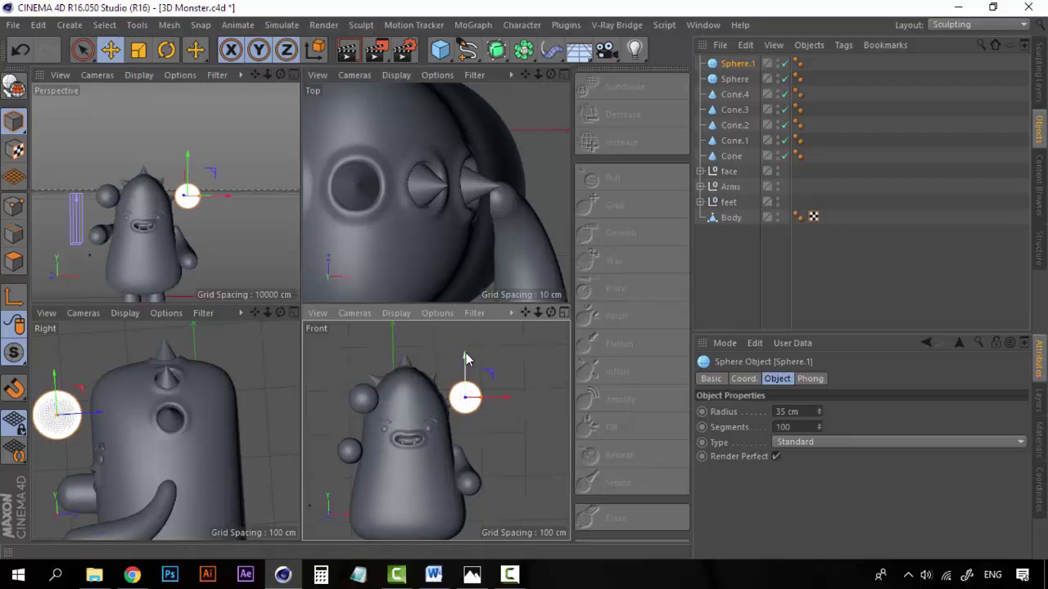
left_click_drag(463, 358, 474, 436)
Duplicate the sphere again, position the third ball above the monster's head in the Front view, and deselect it.
key("ctrl+c")
key("ctrl+v")
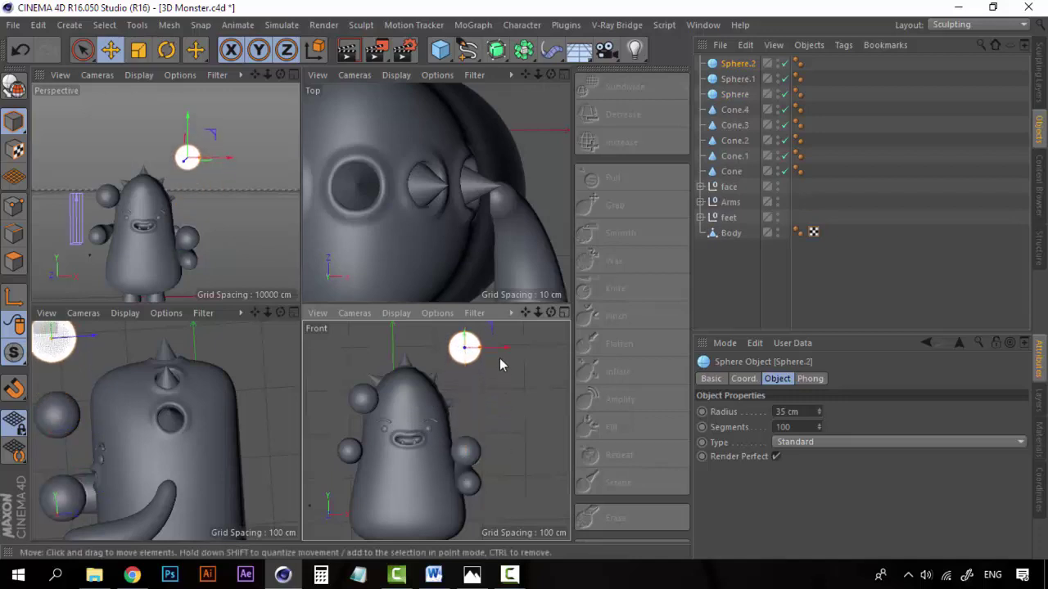
left_click_drag(505, 349, 463, 351)
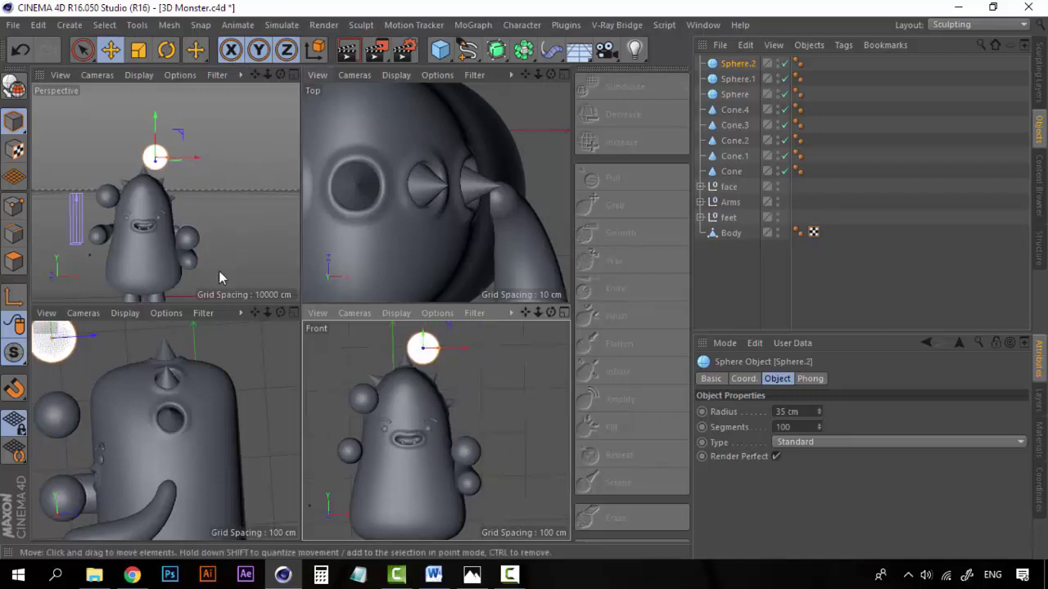
left_click_drag(130, 424, 121, 403, "alt")
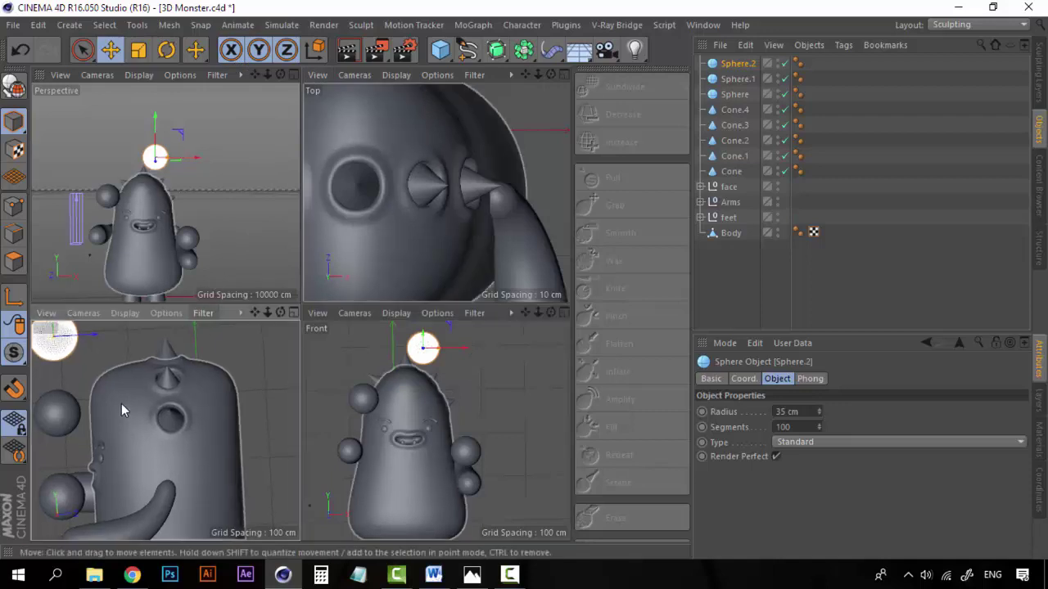
left_click(735, 276)
left_click(293, 75)
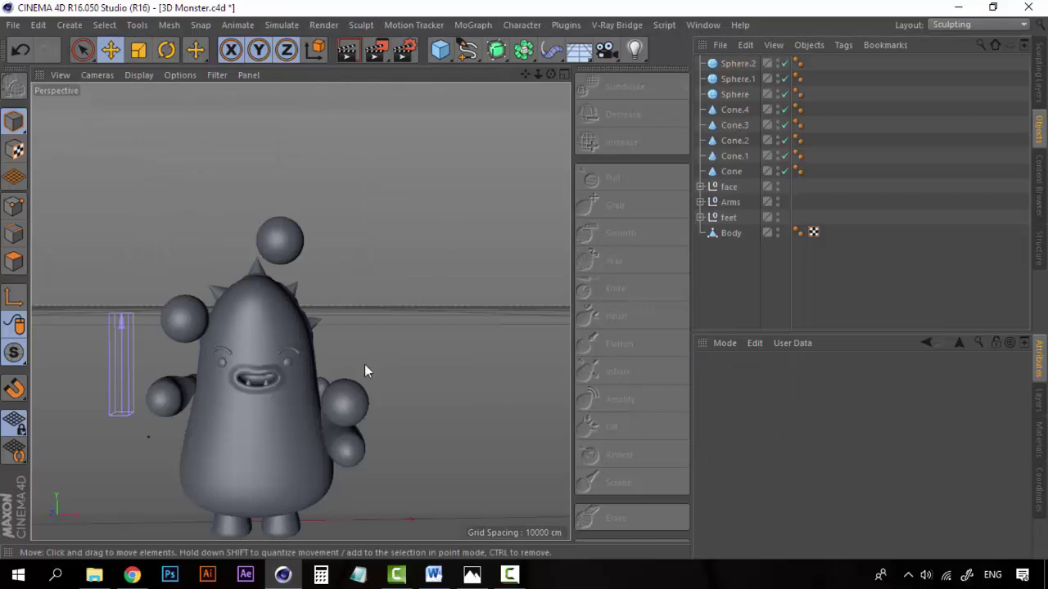
Render a preview of the monster and its three balls in the Perspective view from an angled front viewpoint.
left_click_drag(314, 402, 218, 315, "alt")
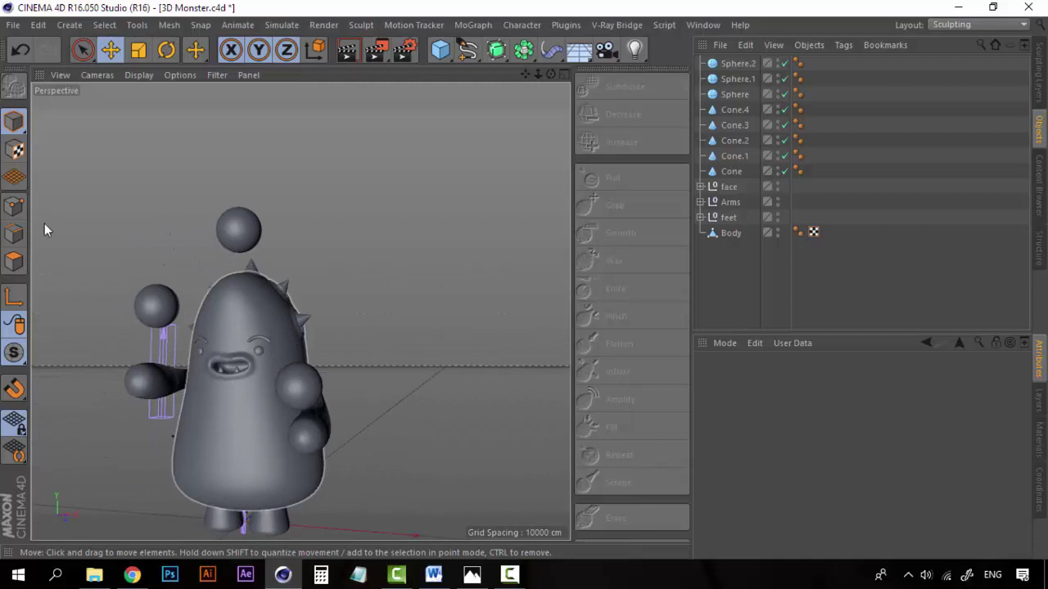
left_click_drag(93, 253, 257, 287, "alt")
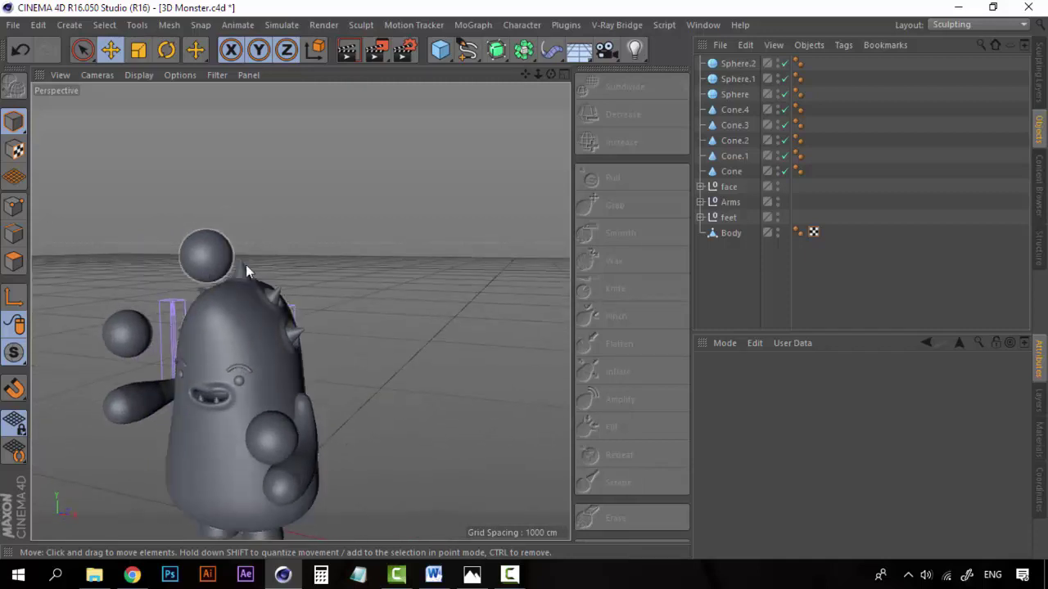
scroll(245, 377, "down", 3)
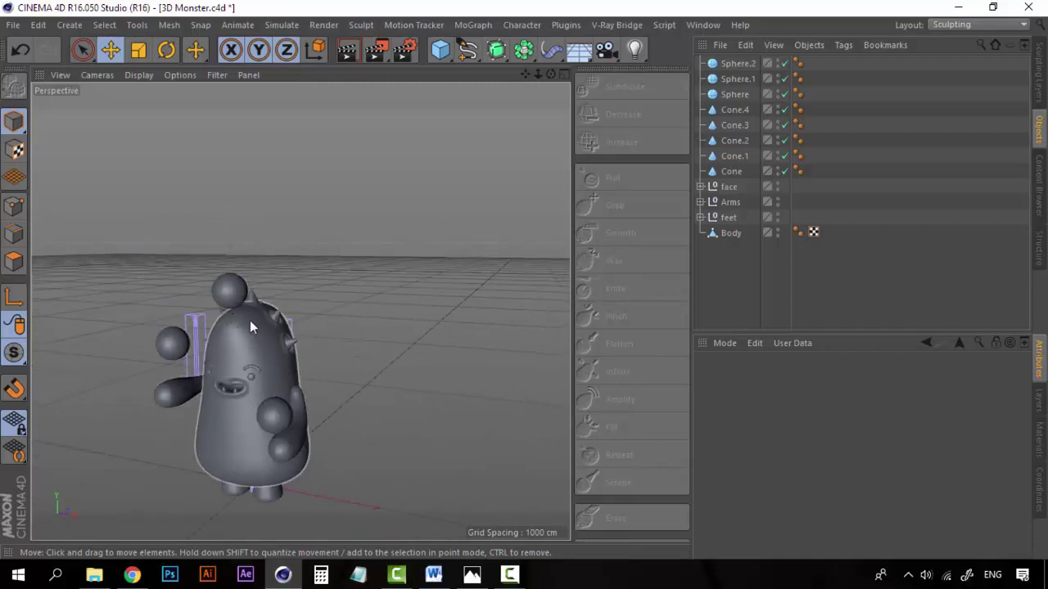
scroll(229, 405, "up", 4)
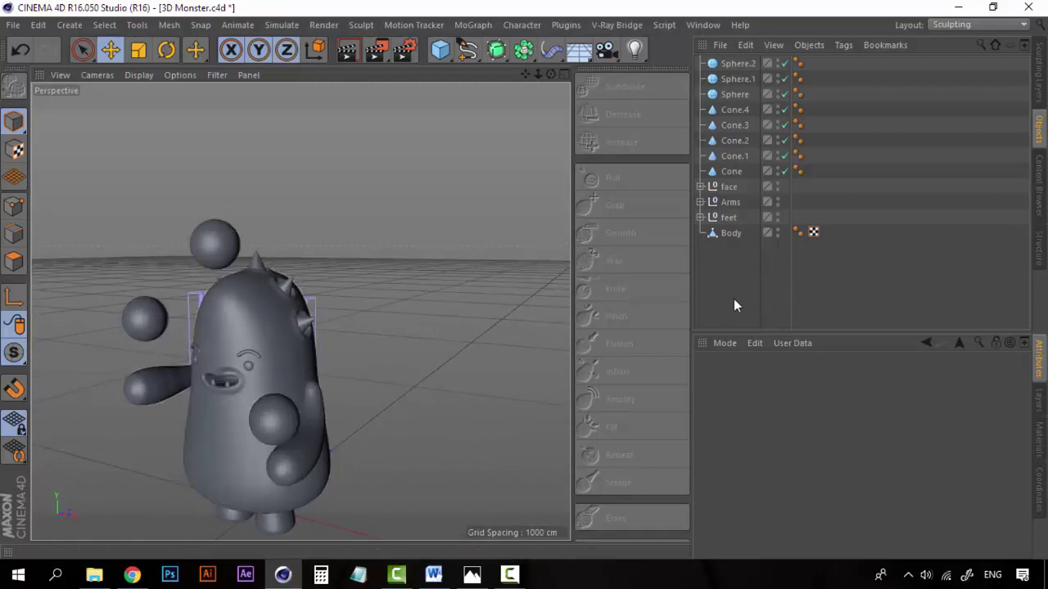
left_click_drag(390, 395, 406, 365, "alt")
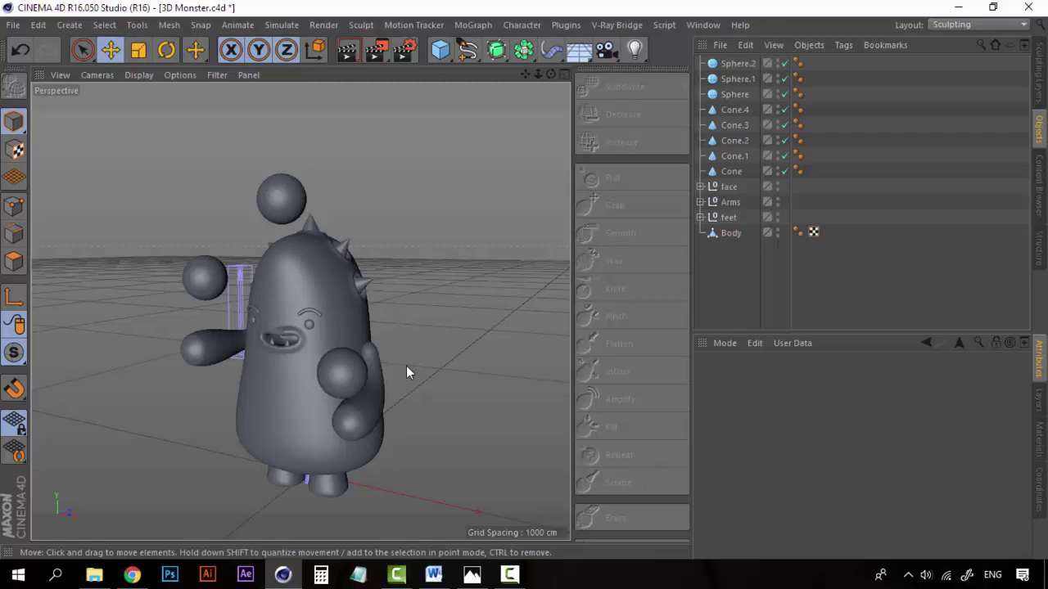
key("ctrl+r")
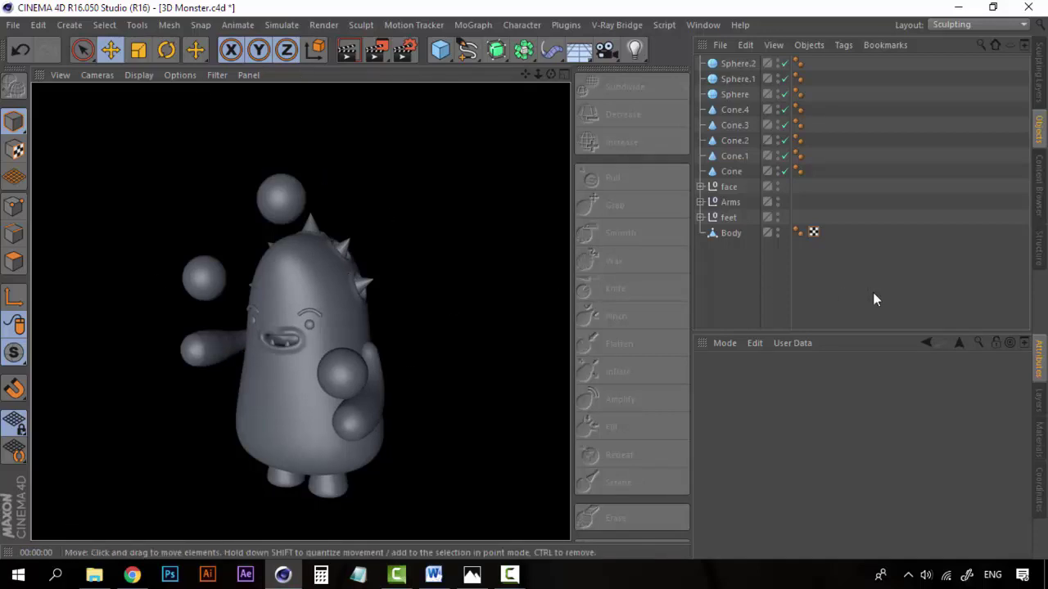
left_click(762, 276)
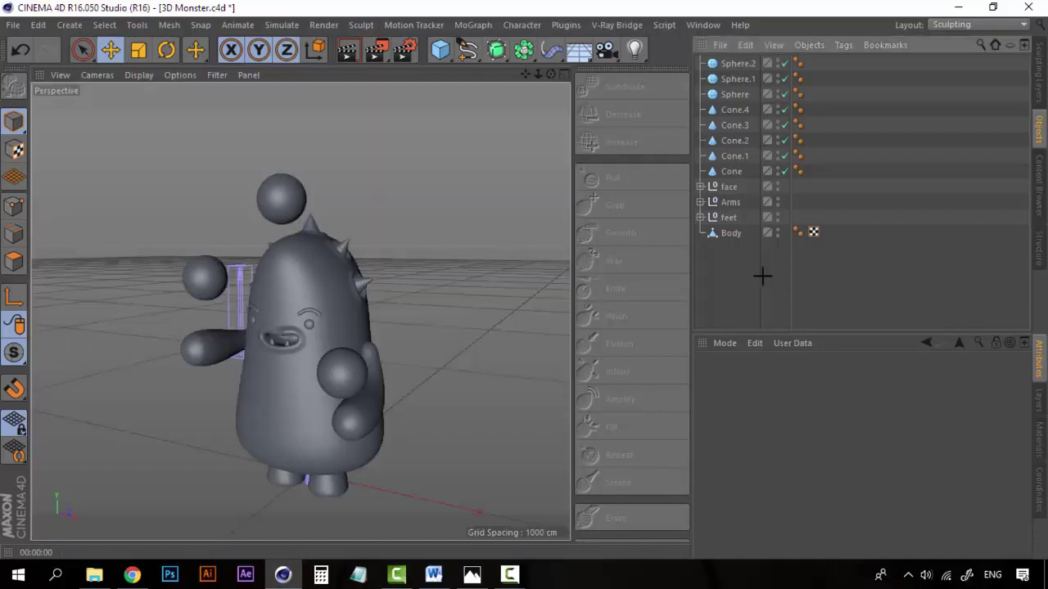